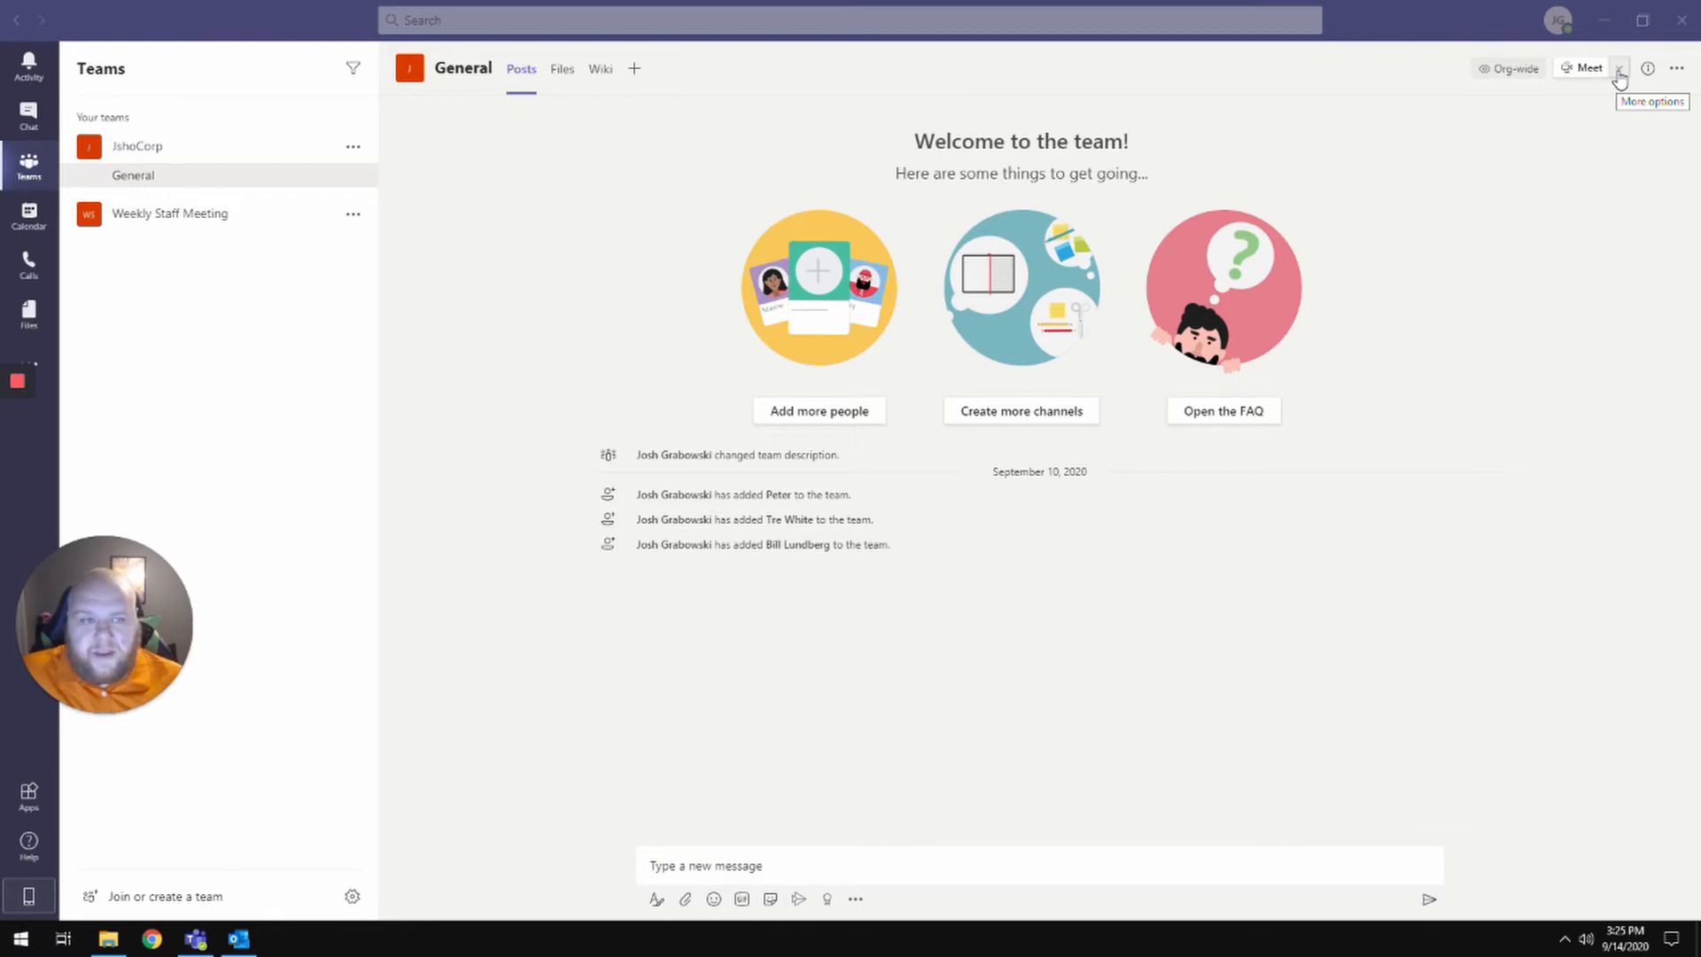
- In the JshoCorp General channel, start scheduling a channel meeting from the Meet menu
{"action": "left_click", "coordinate": [248, 213]}
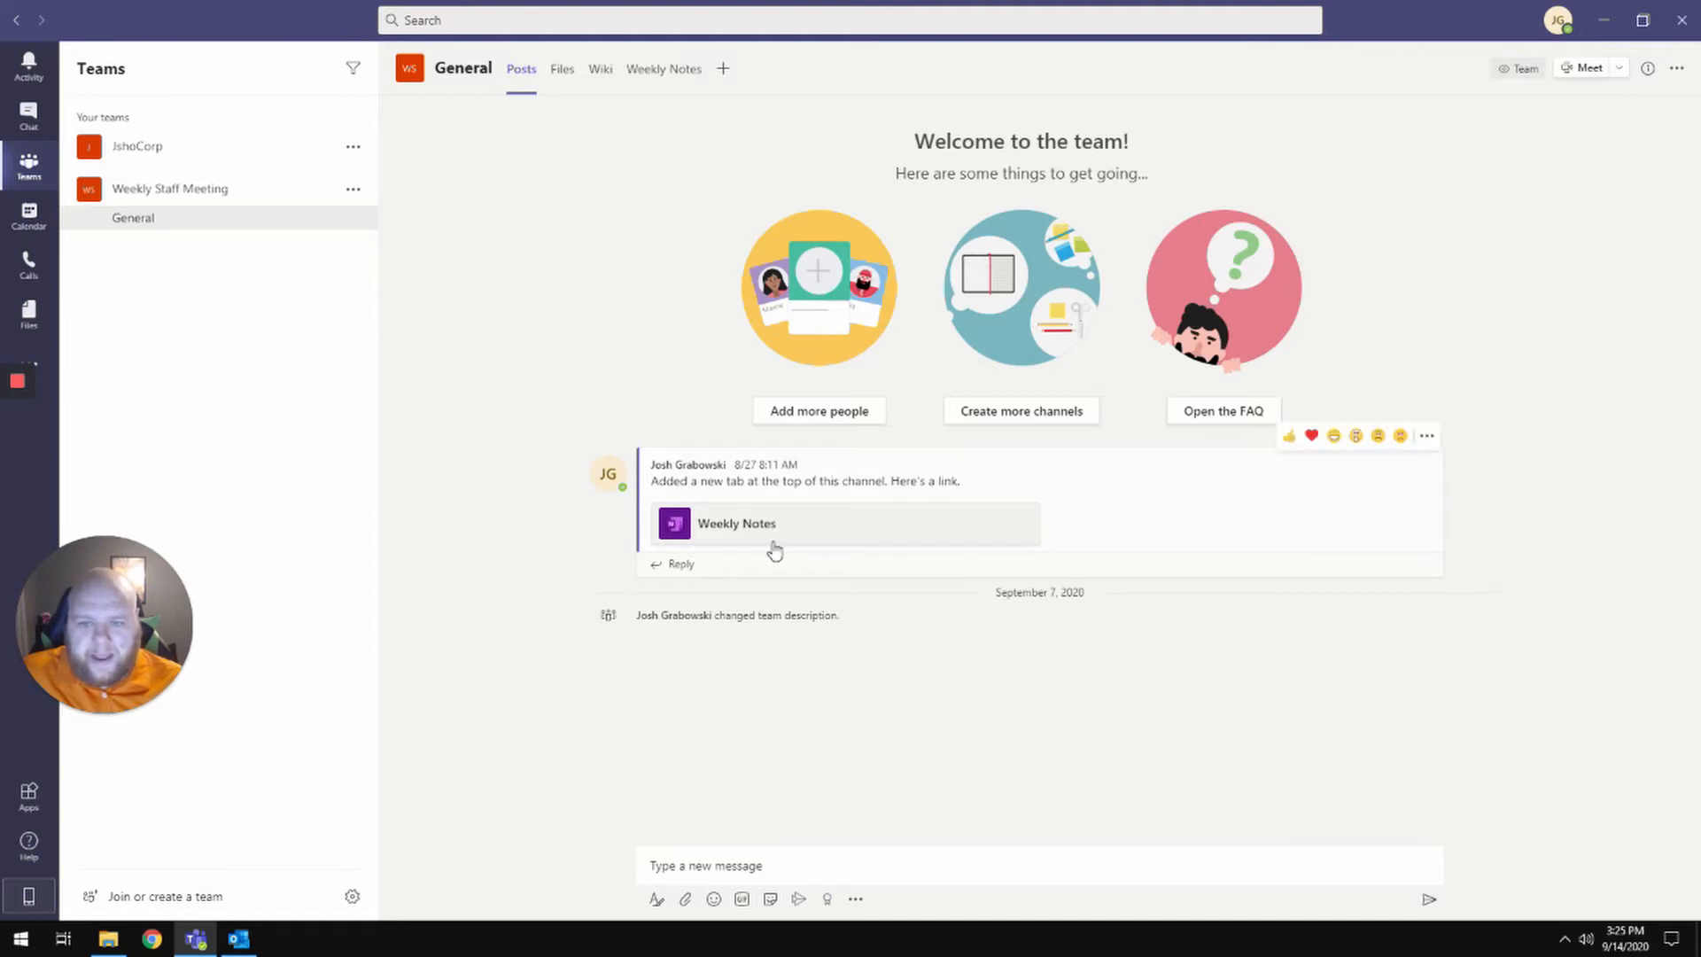
{"action": "left_click", "coordinate": [220, 143]}
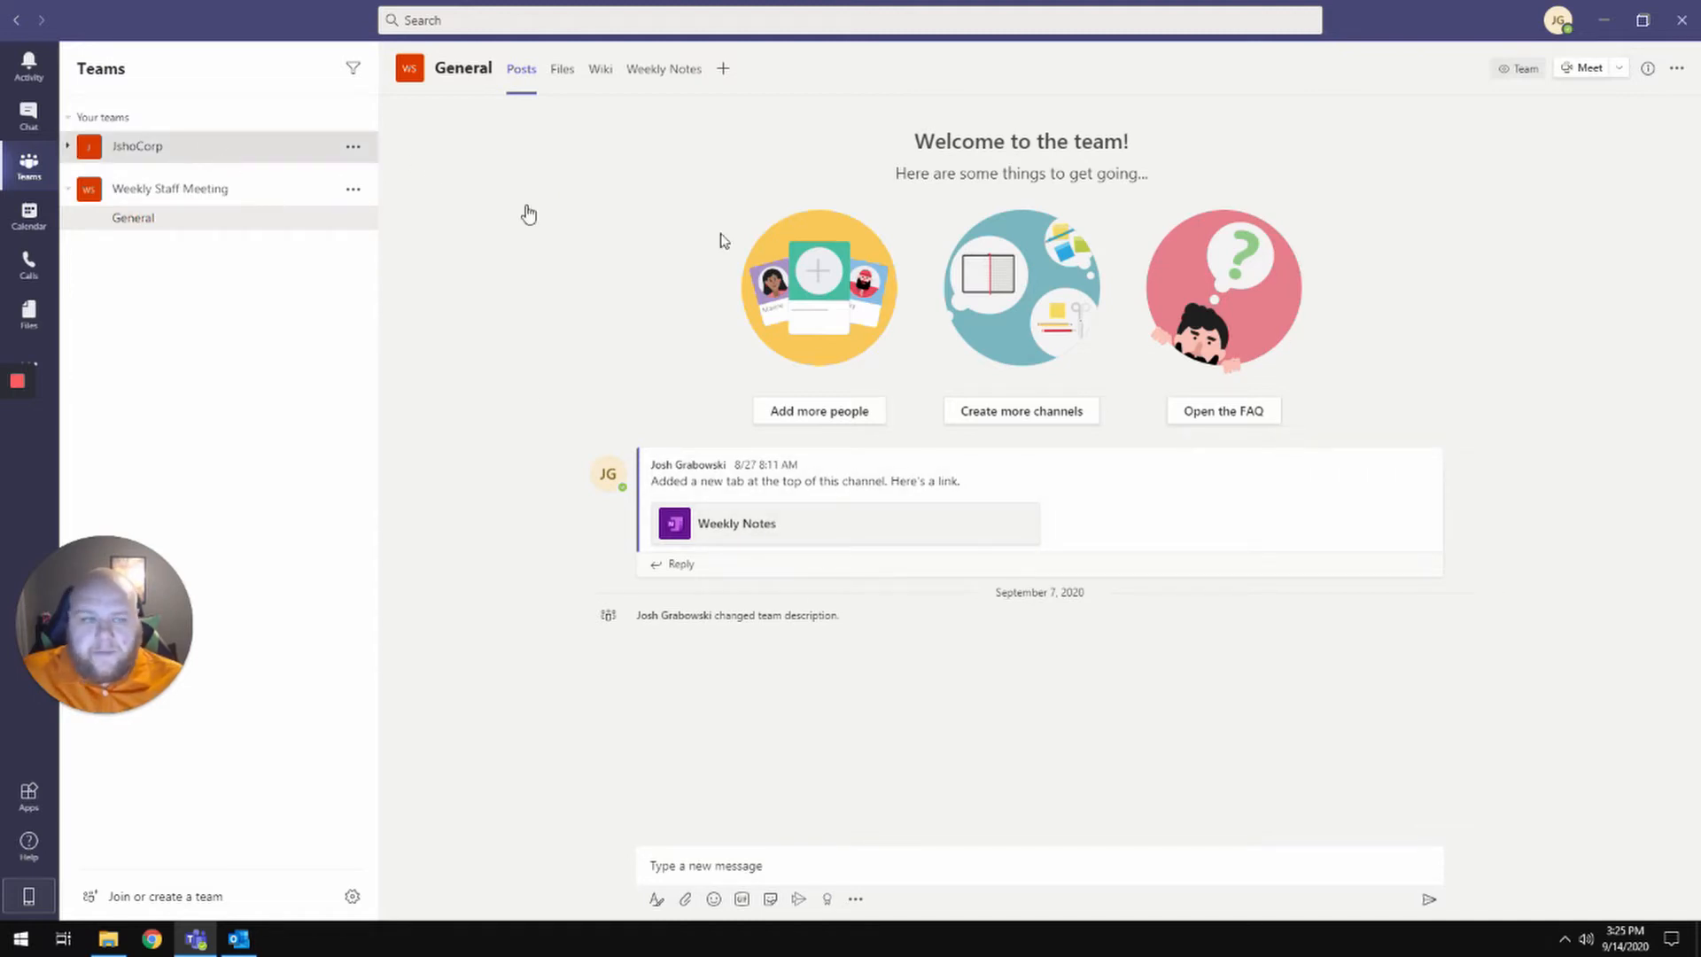
{"action": "left_click", "coordinate": [1621, 70]}
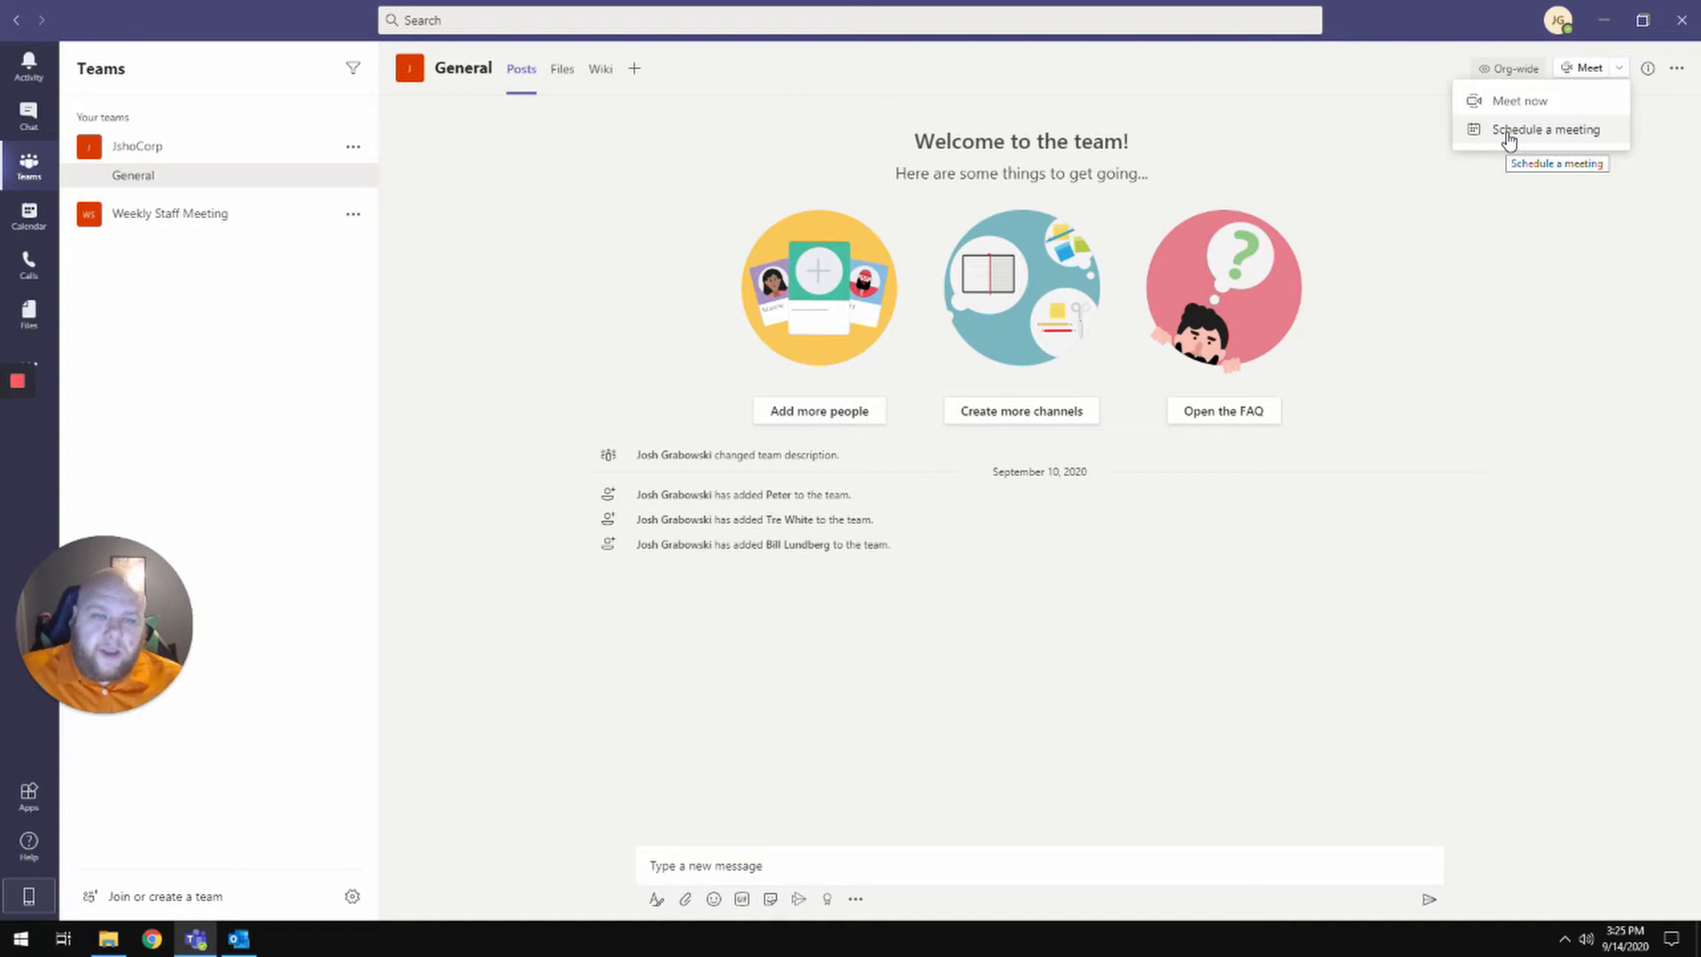
{"action": "left_click", "coordinate": [1509, 139]}
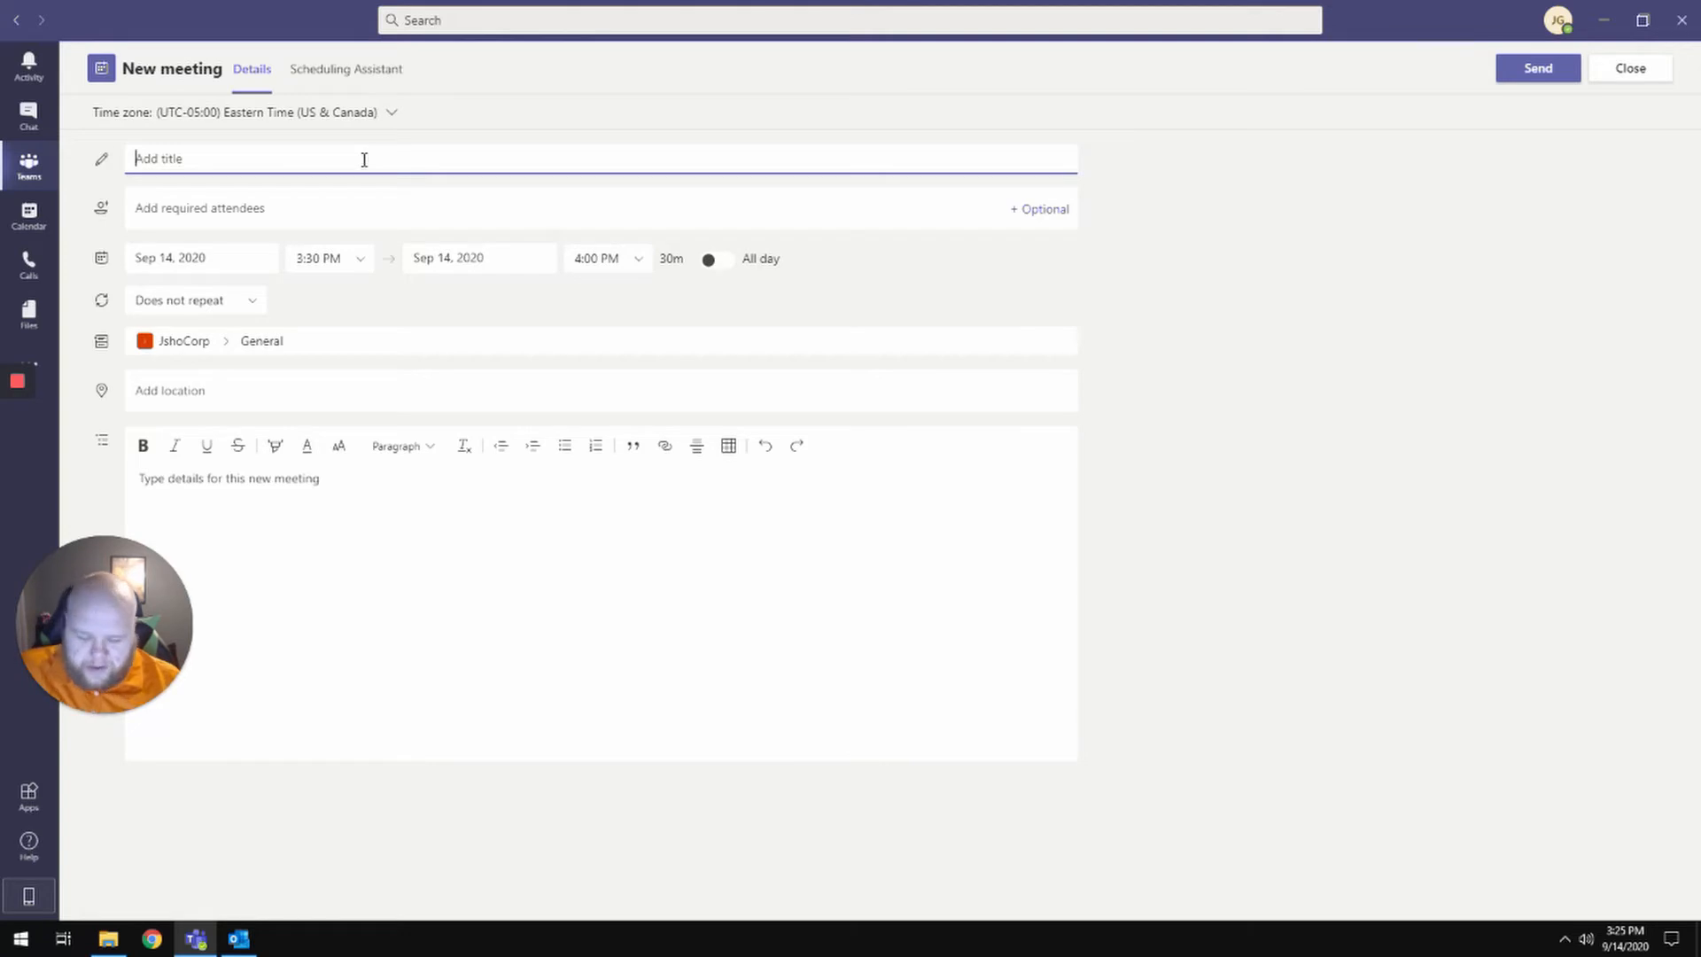
- Title the meeting 'Kickoff meeting' and add two team members as required attendees
{"action": "type", "text": "Kickoff meeting"}
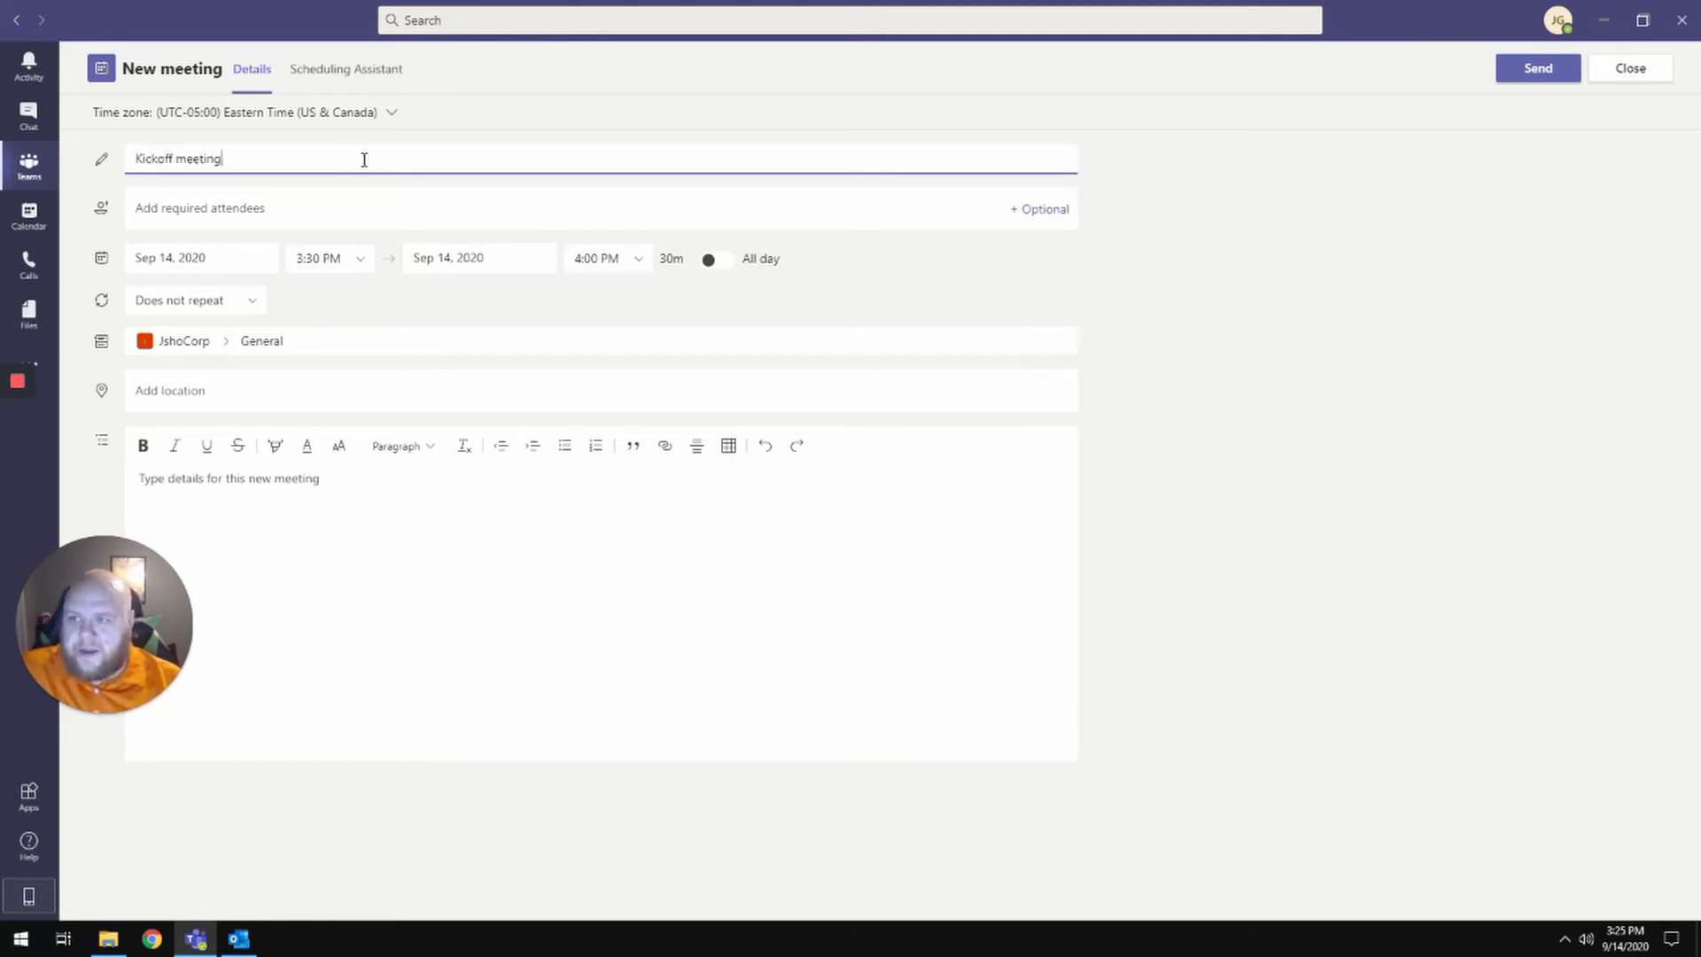
{"action": "key", "text": "Tab"}
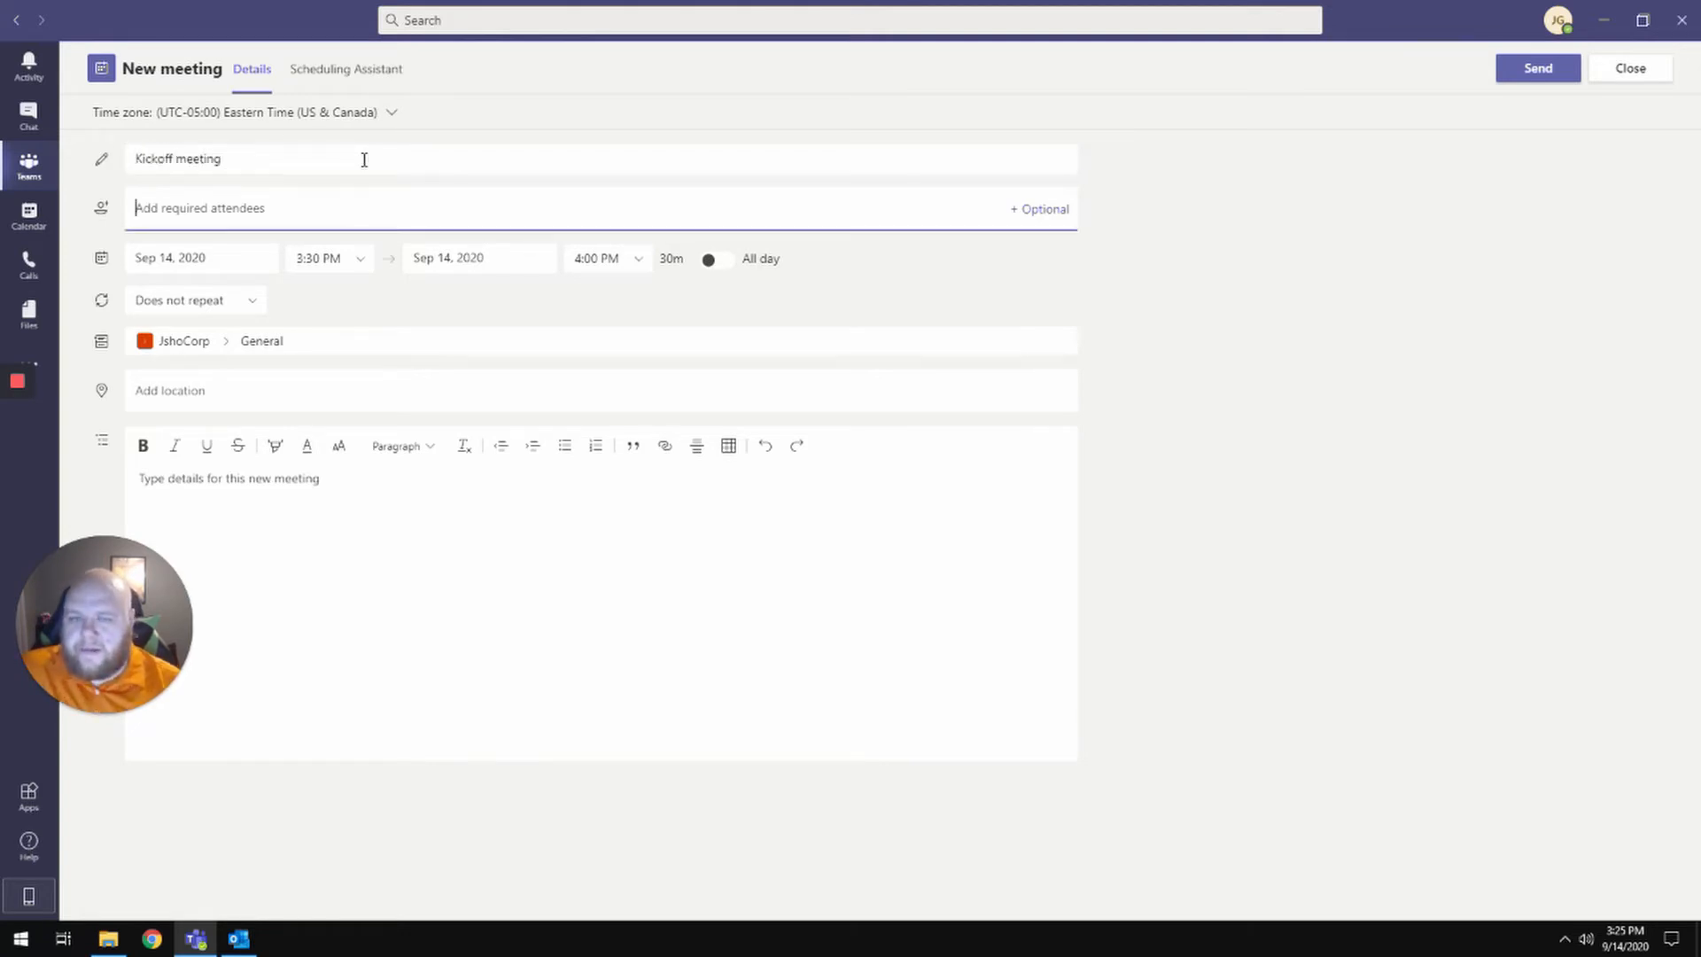
{"action": "type", "text": "p"}
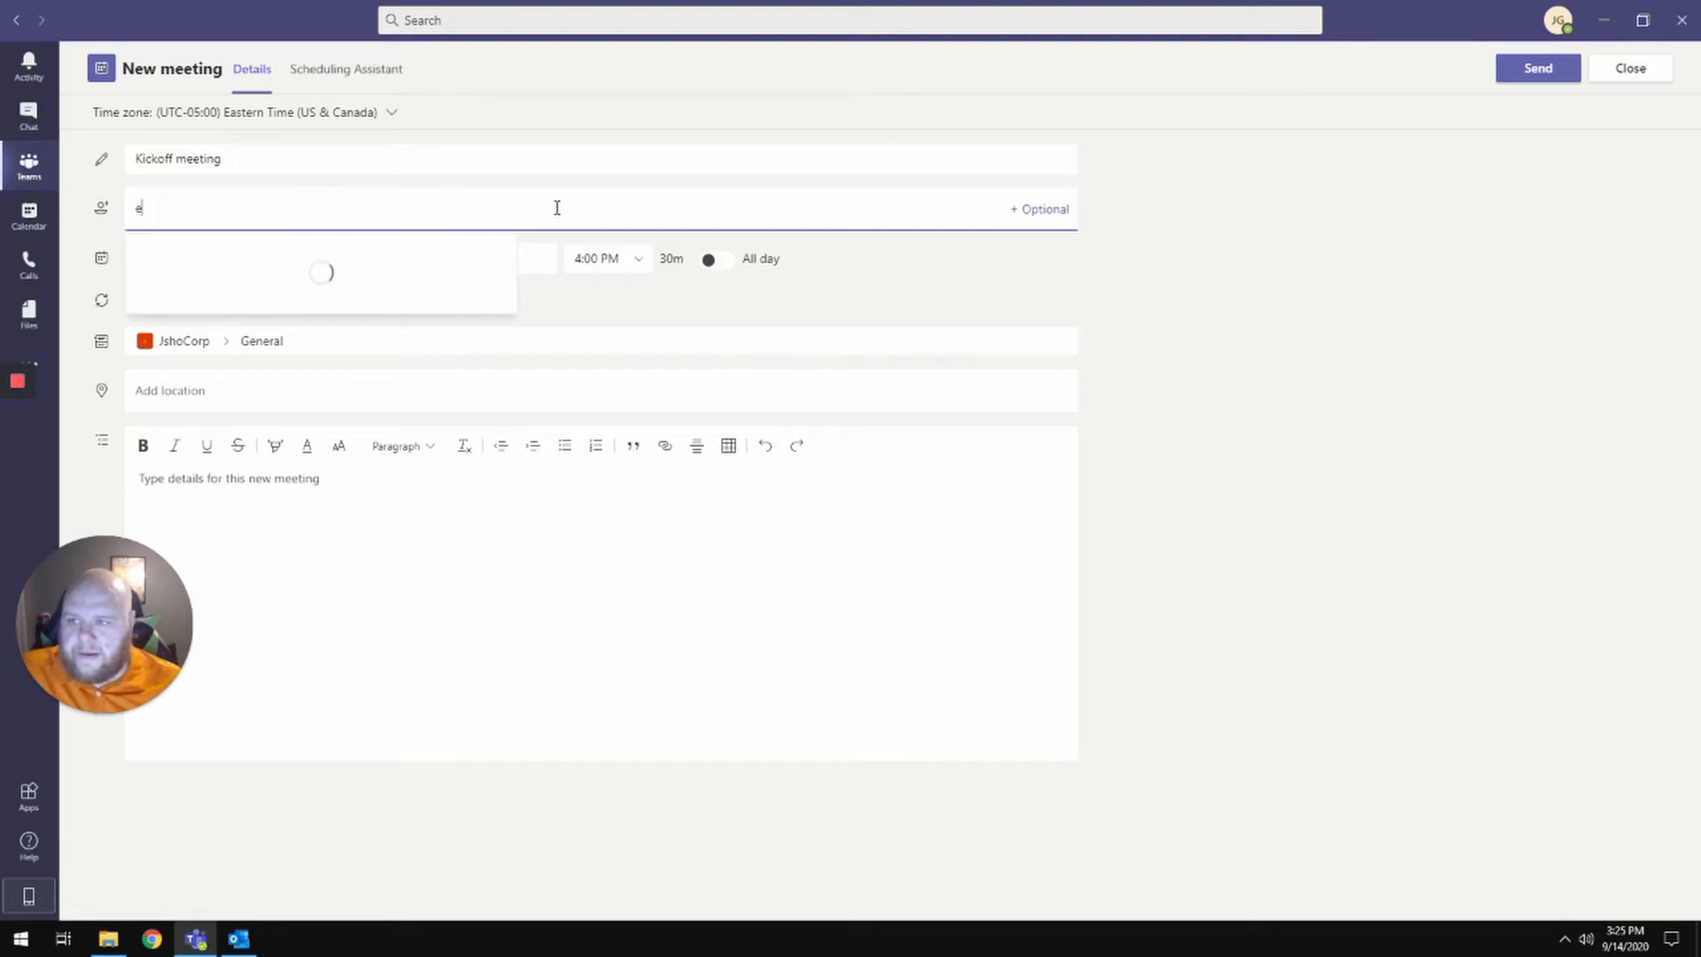
{"action": "key", "text": "BackSpace"}
{"action": "type", "text": "pete"}
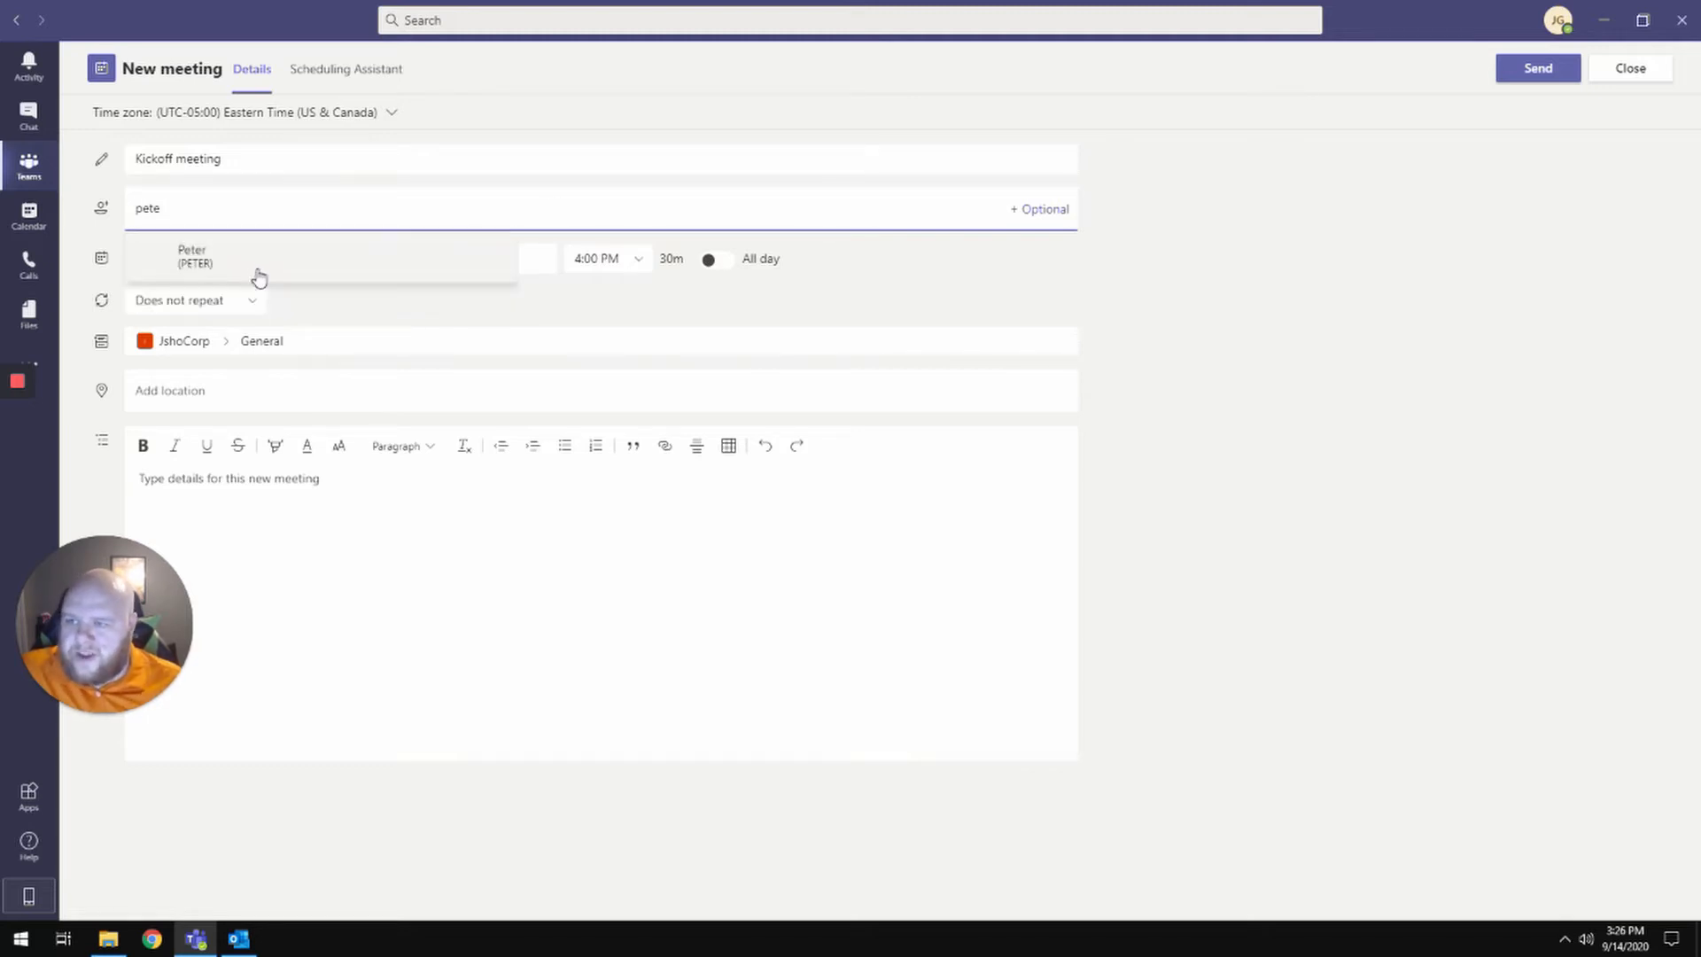
{"action": "left_click", "coordinate": [255, 270]}
{"action": "type", "text": "tre"}
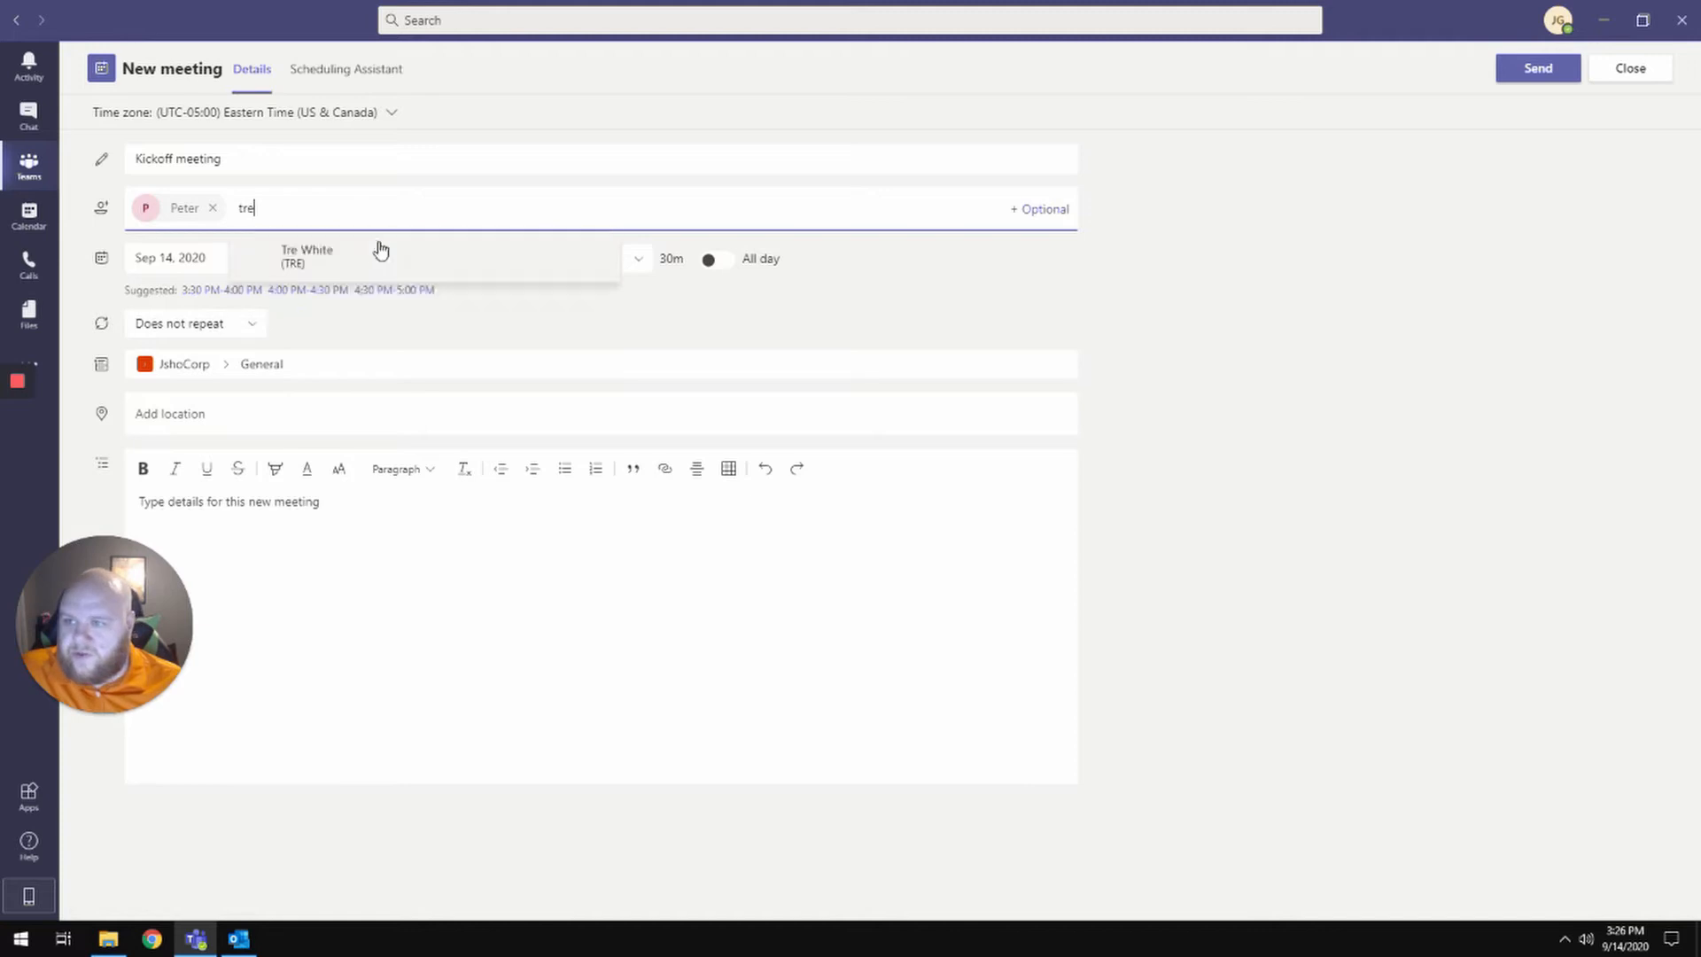
{"action": "left_click", "coordinate": [381, 253]}
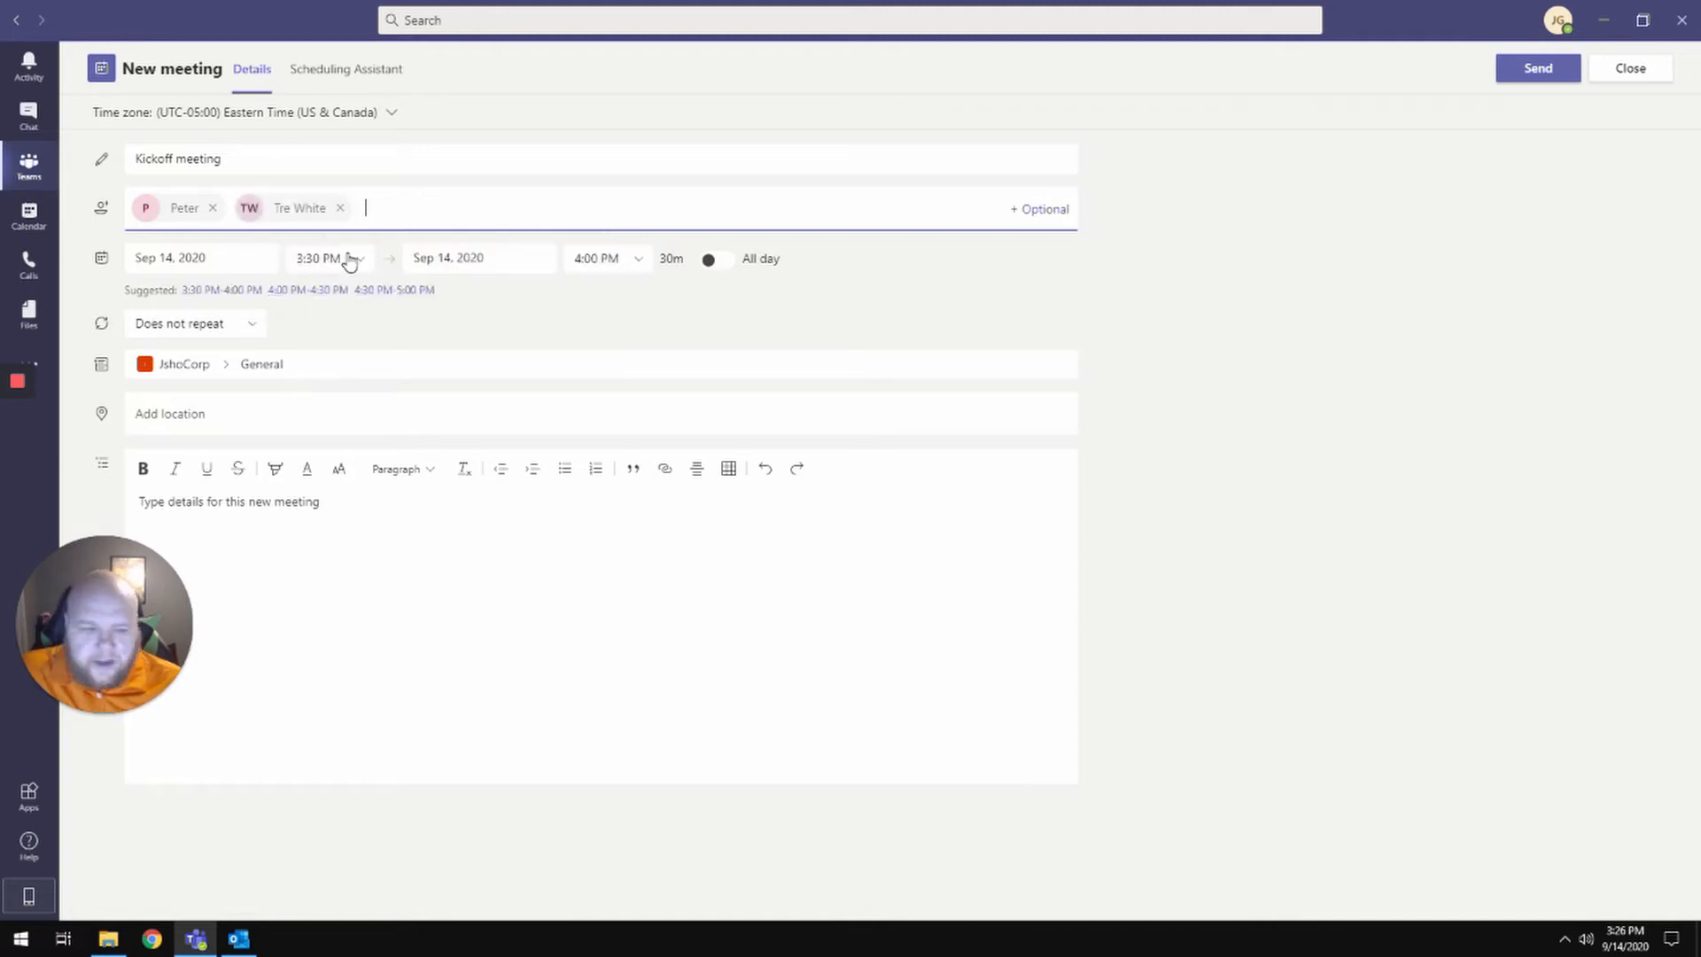
- Set the meeting to start at 4:00 PM, running 4:00–4:30 PM
{"action": "left_click", "coordinate": [359, 260]}
{"action": "scroll", "coordinate": [360, 418], "scroll_direction": "down", "scroll_amount": 3}
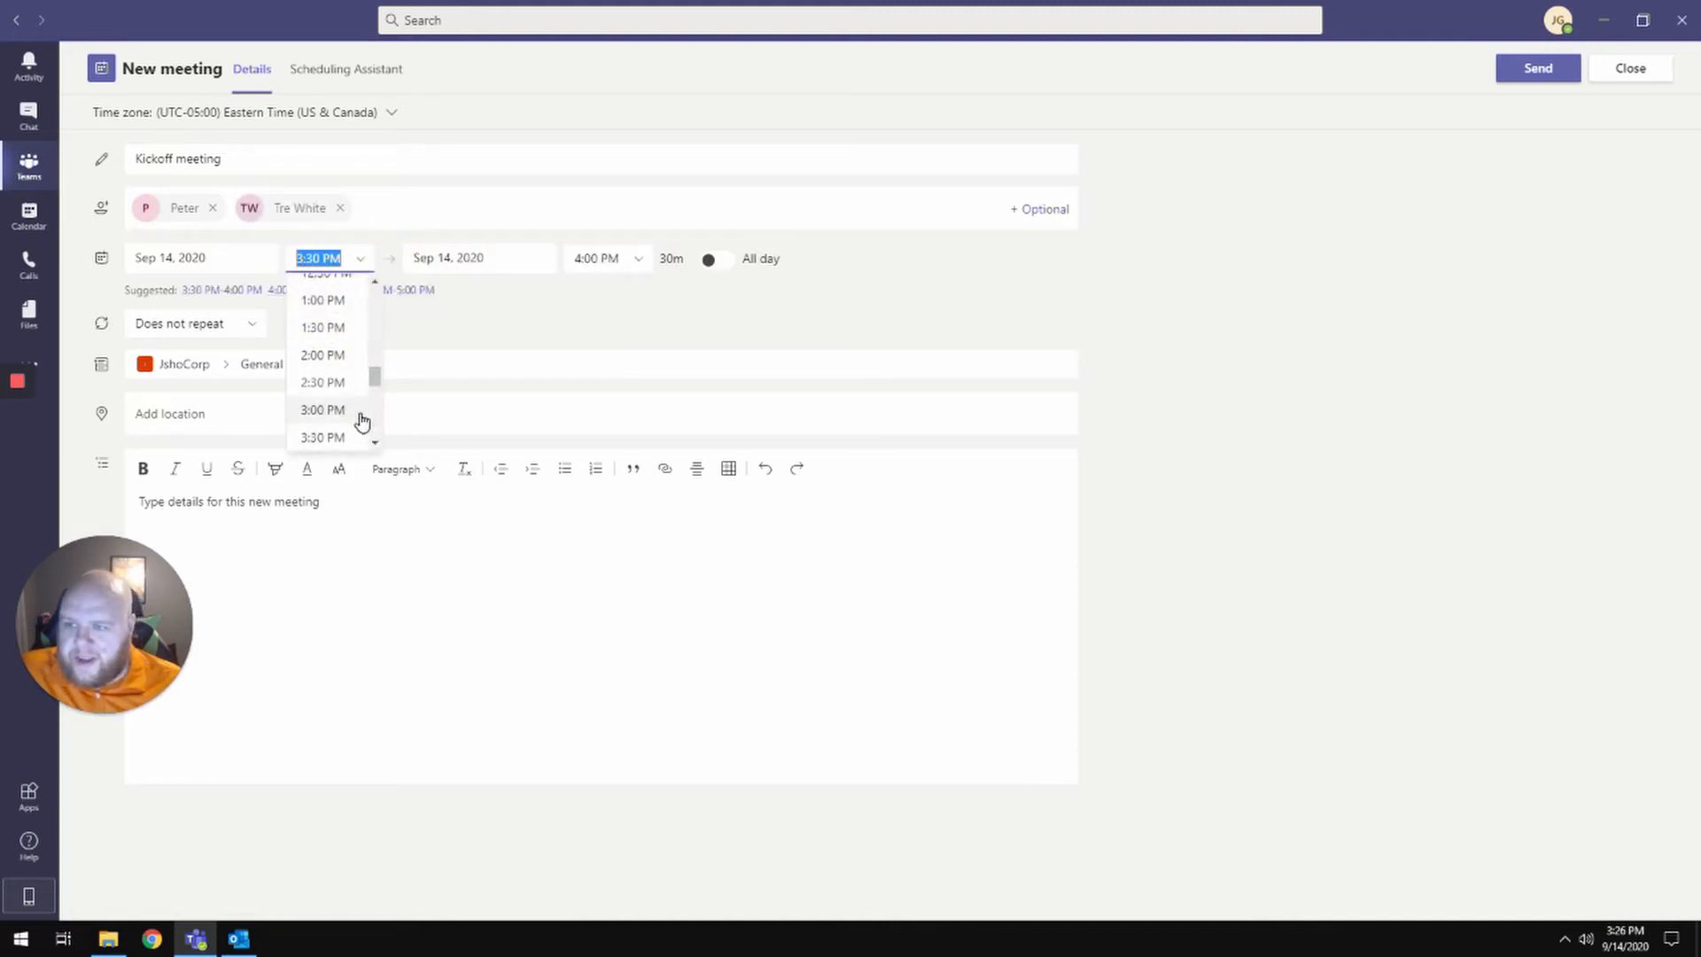
{"action": "left_click", "coordinate": [331, 372]}
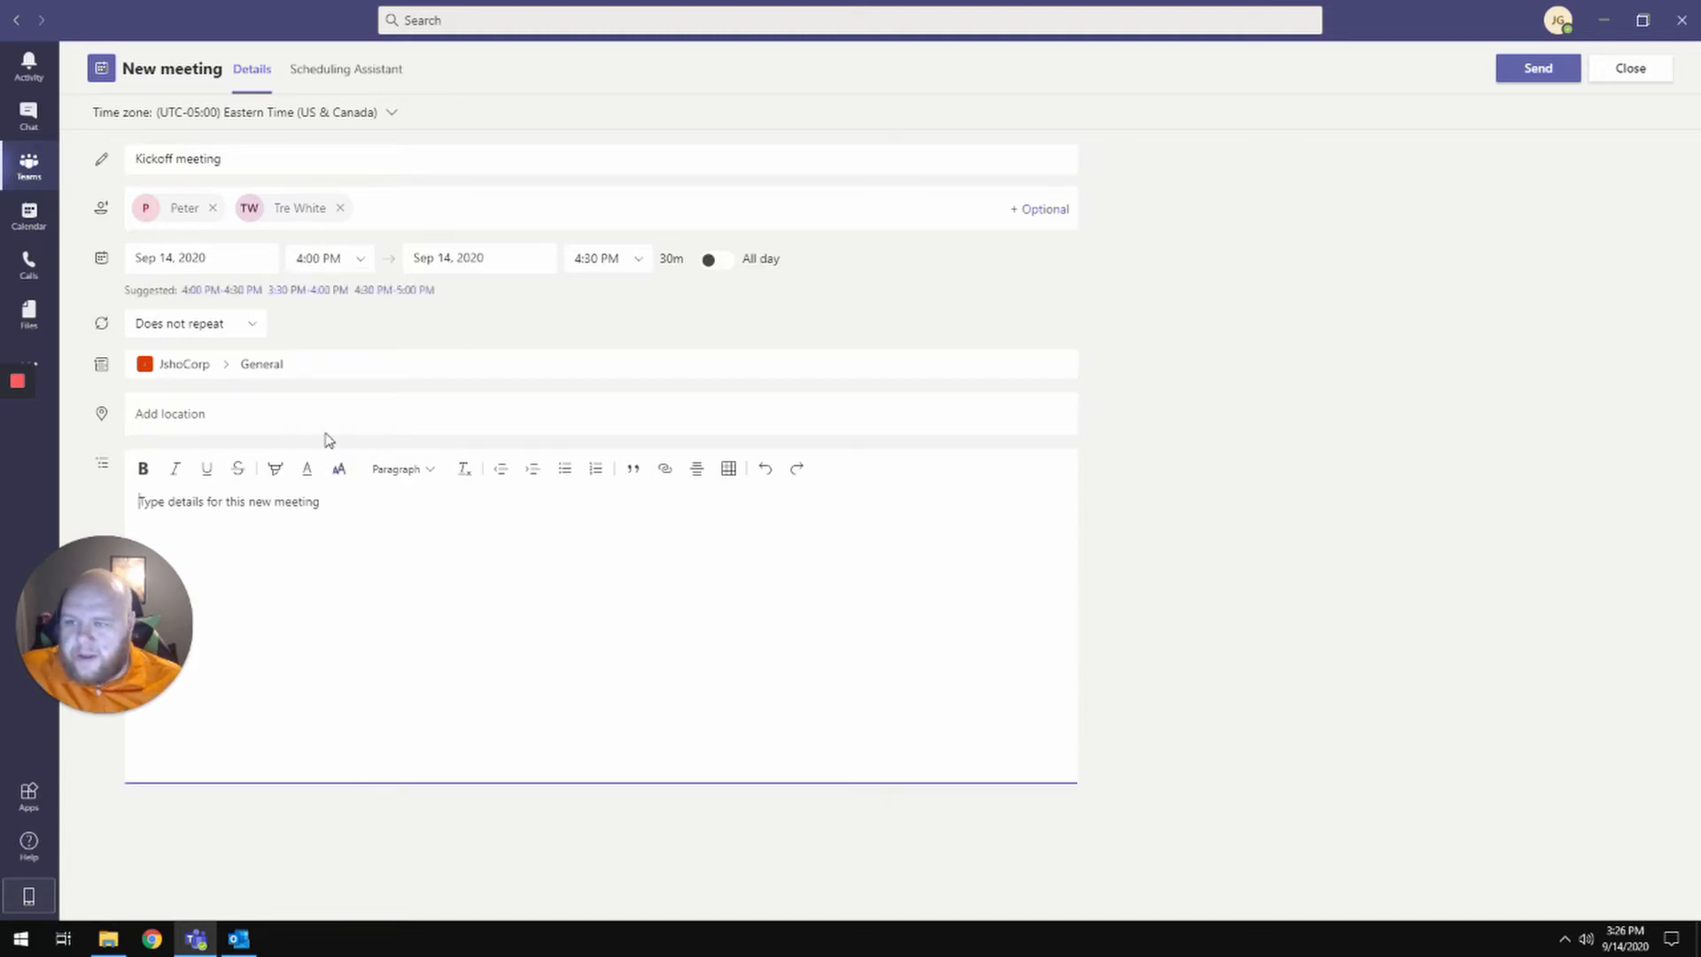
- Set the location to Microsoft Teams and the details to 'Kickoff meeting for the new corporation.'
{"action": "left_click", "coordinate": [293, 415]}
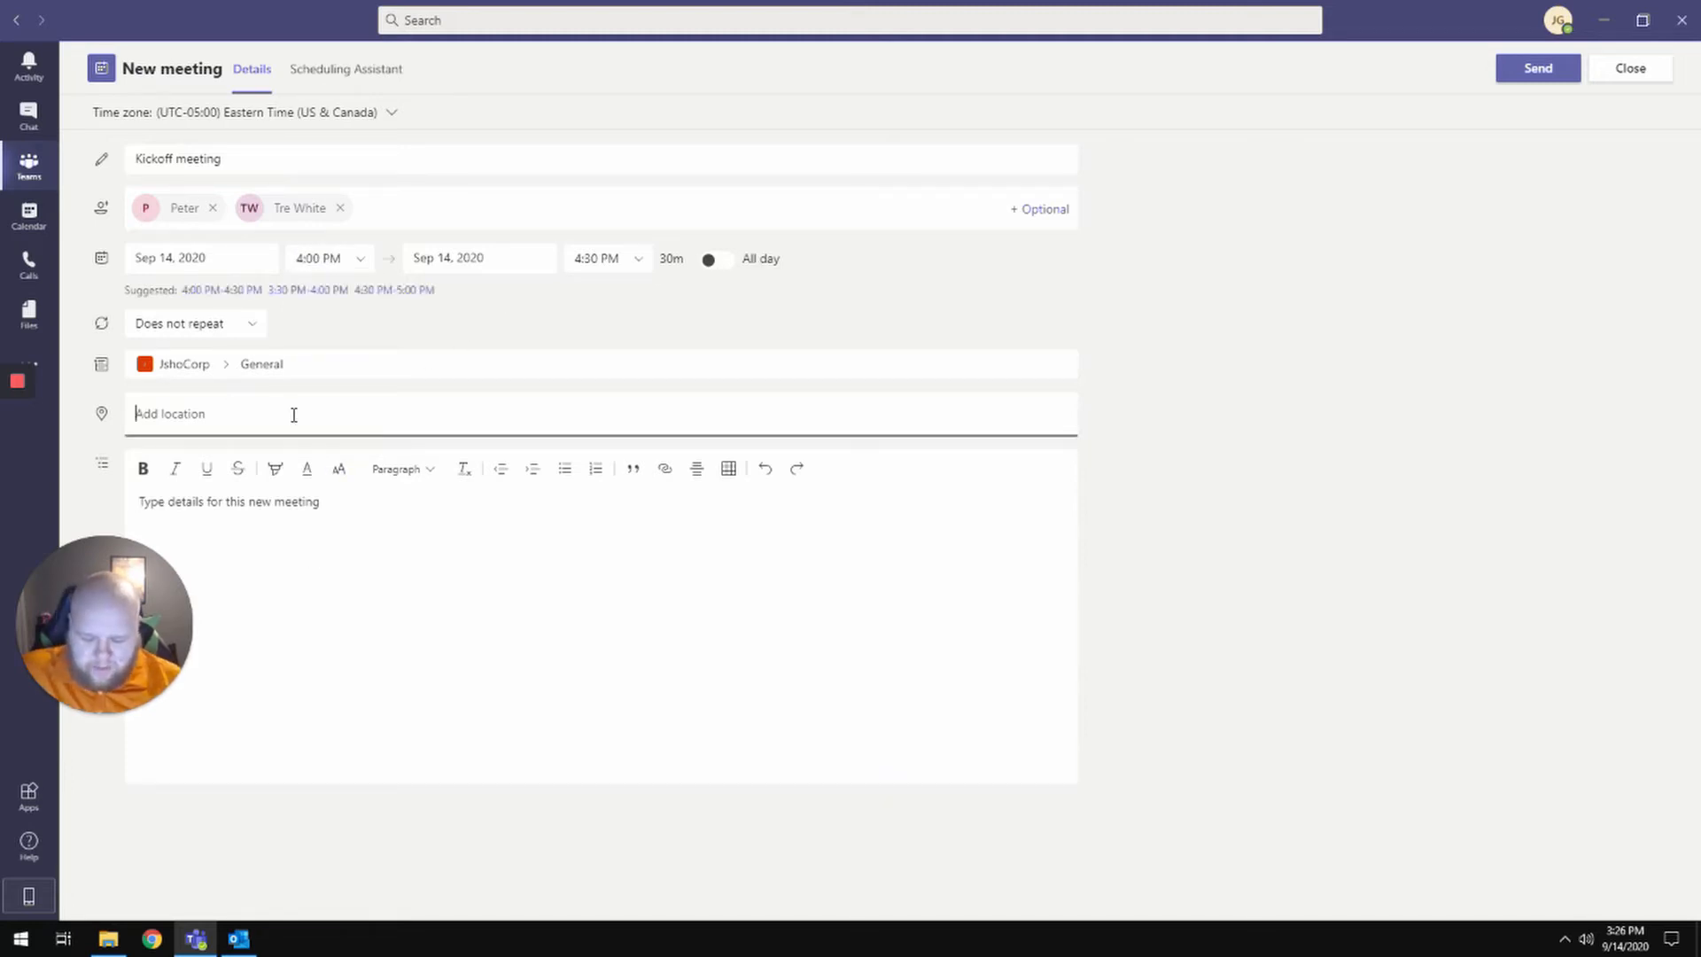
{"action": "type", "text": "Microsoft "}
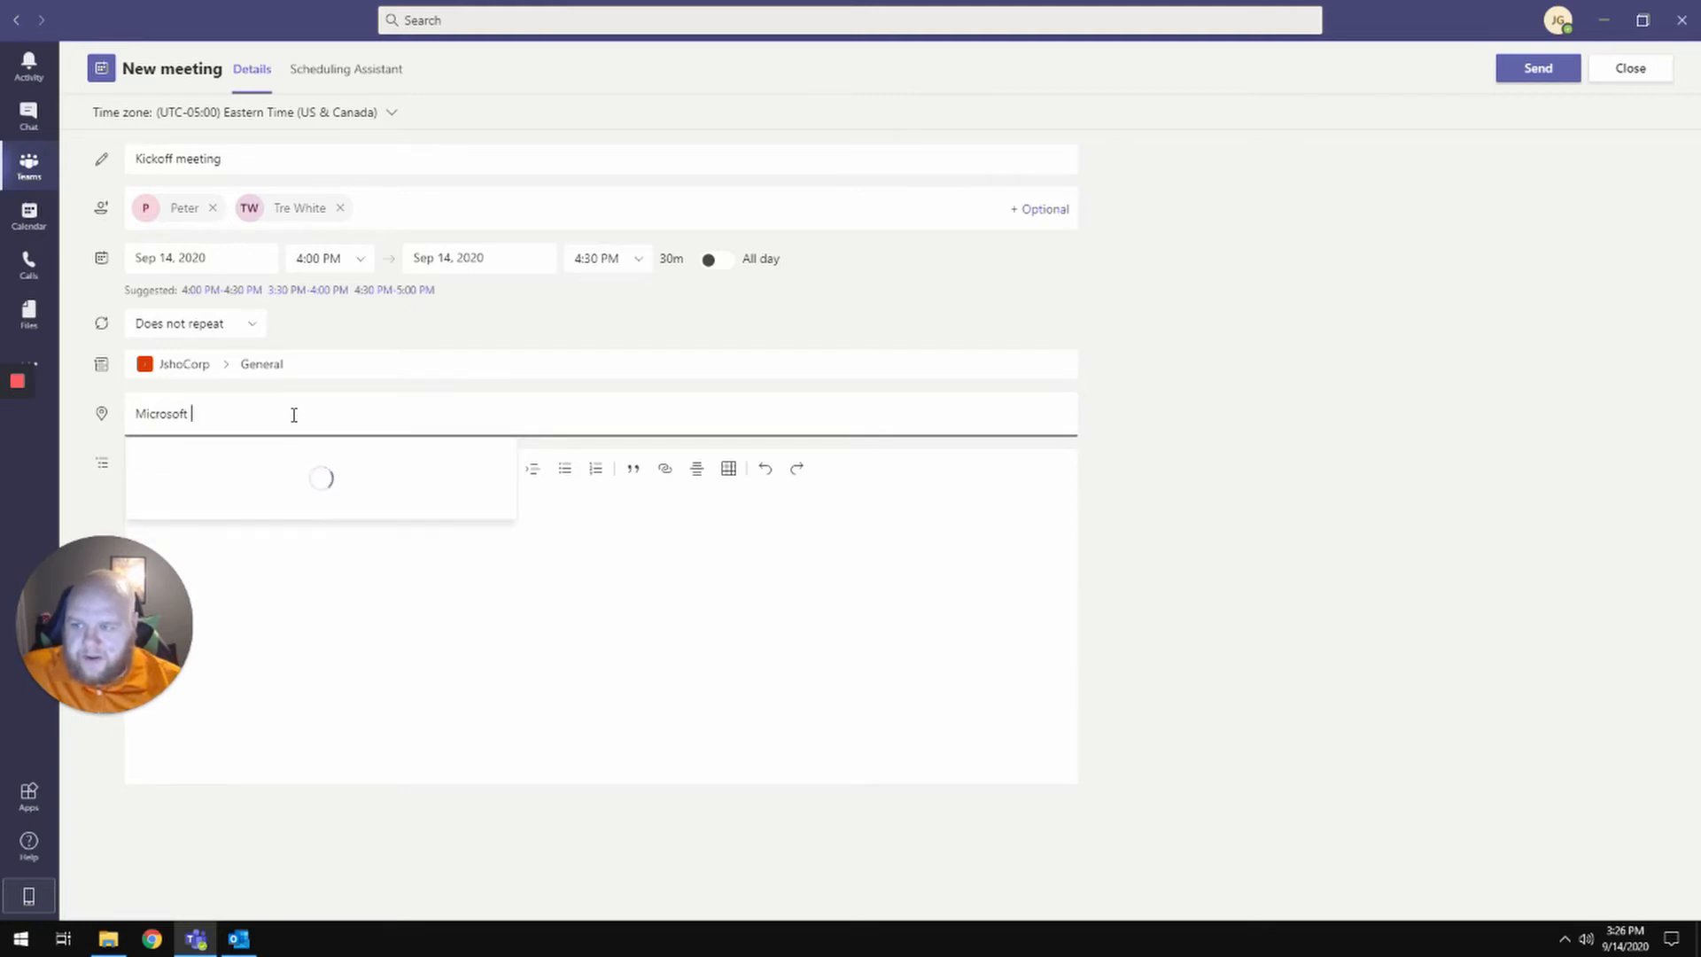
{"action": "type", "text": "Teams"}
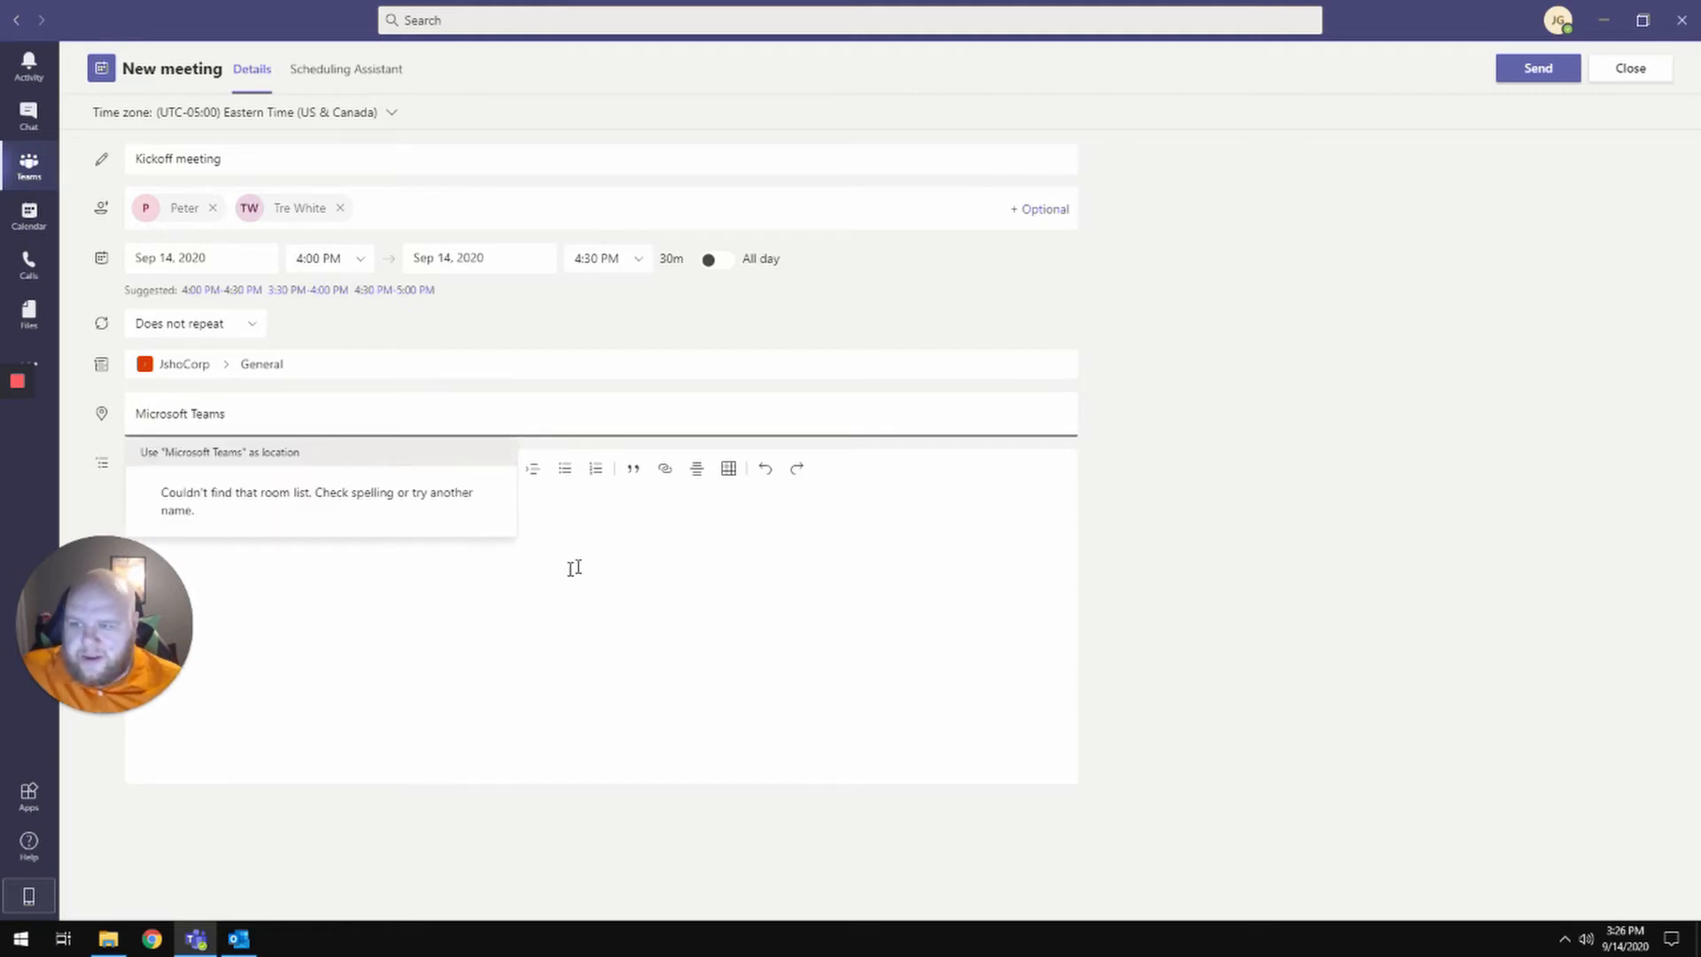
{"action": "key", "text": "Return"}
{"action": "left_click", "coordinate": [335, 498]}
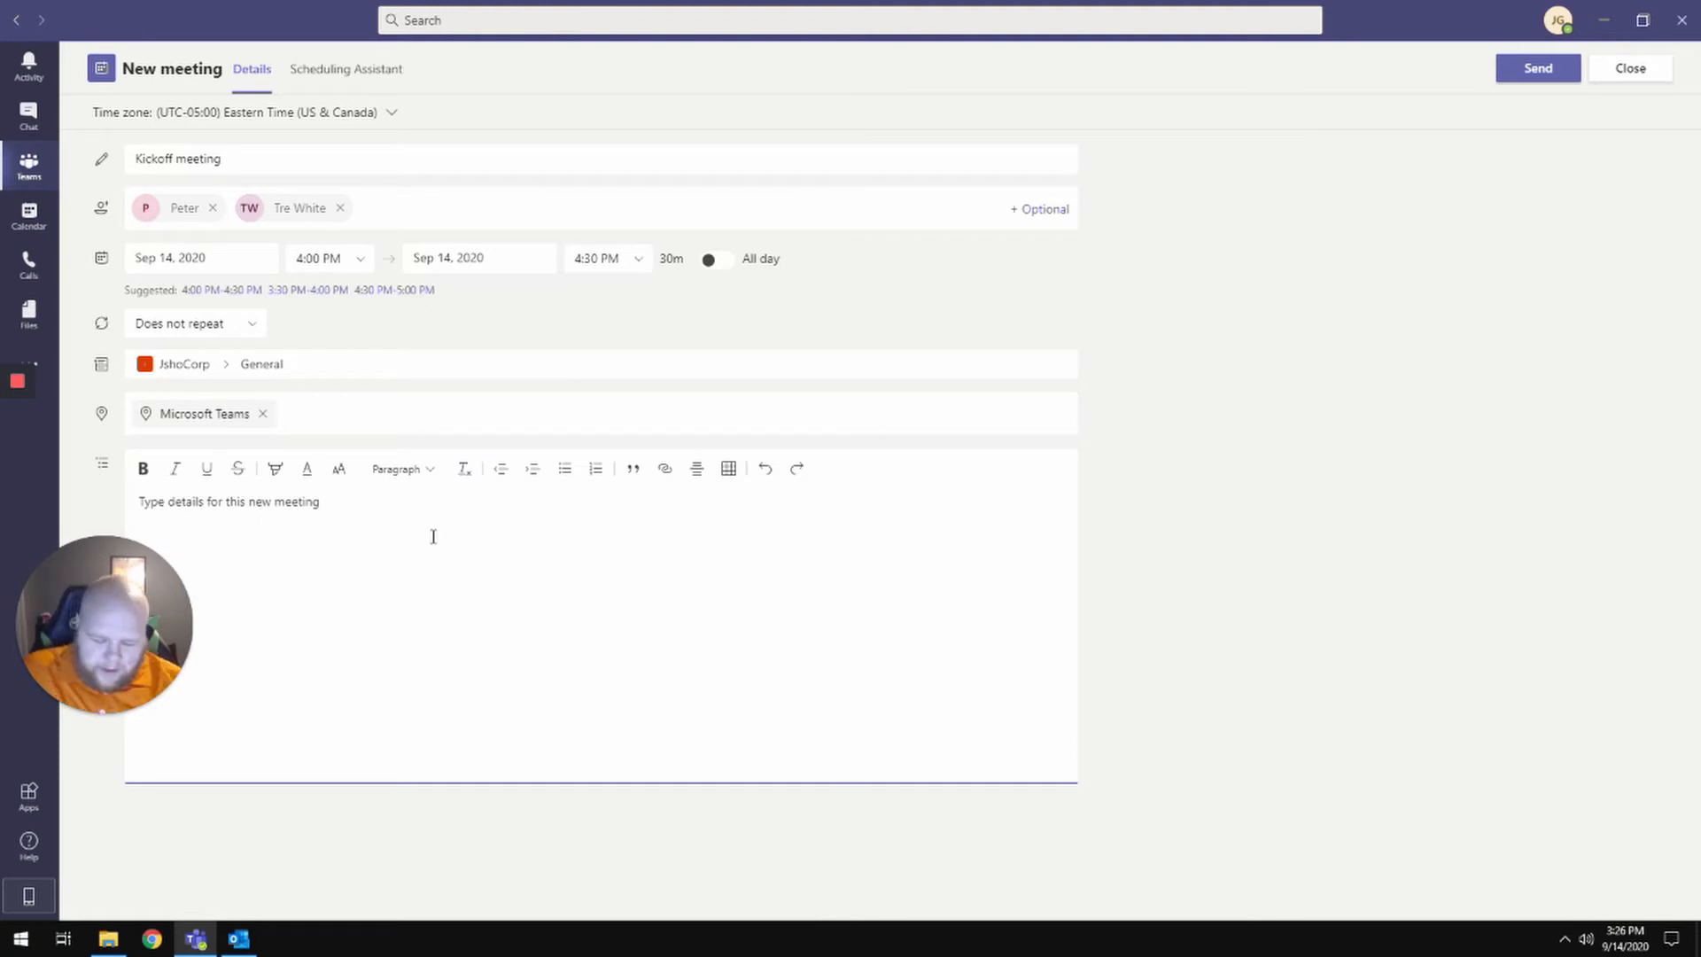
{"action": "type", "text": "Kickoff "}
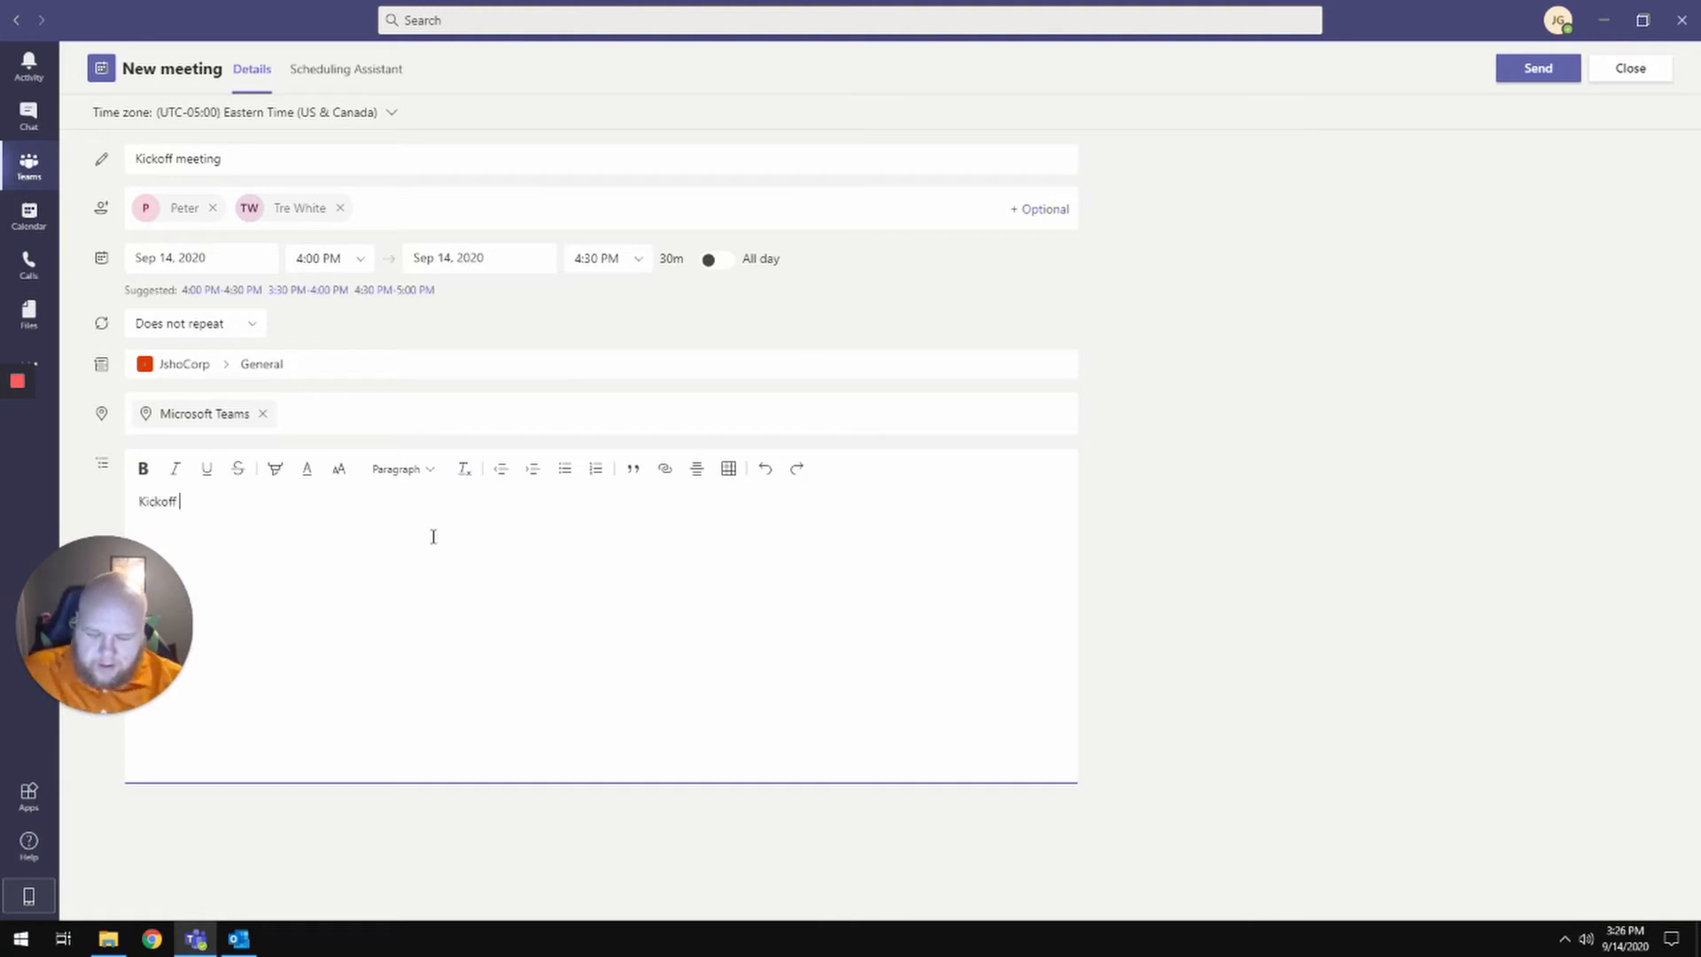
{"action": "type", "text": "meeting for the ne"}
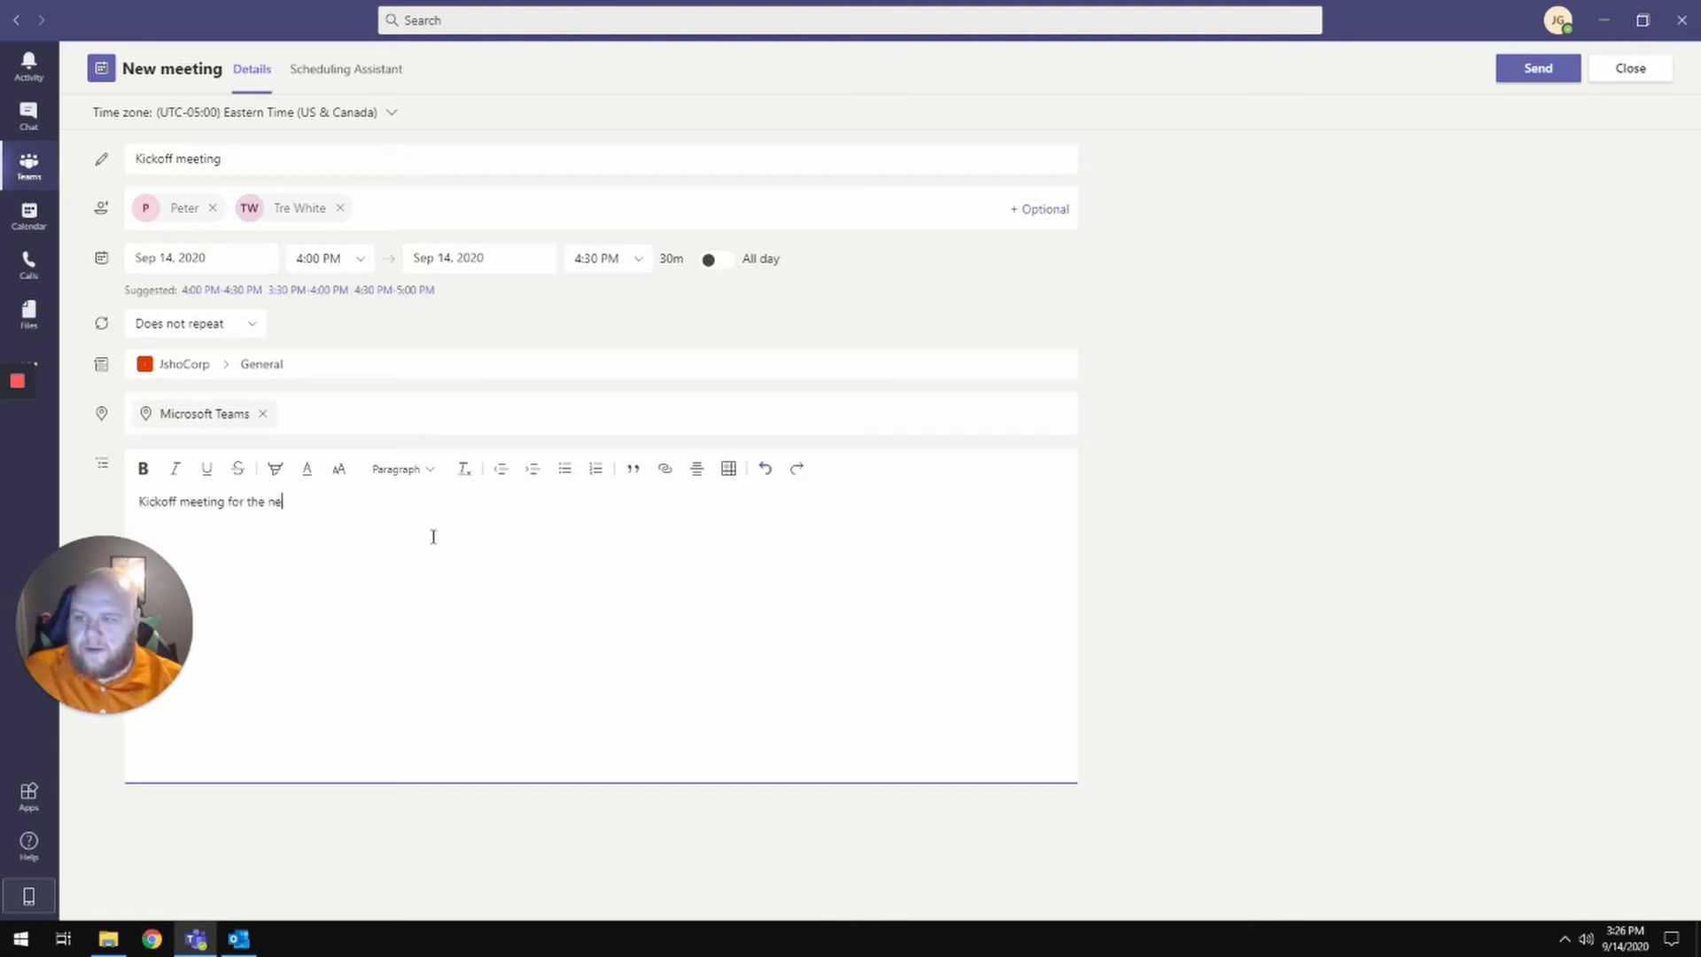
{"action": "type", "text": "w corporation."}
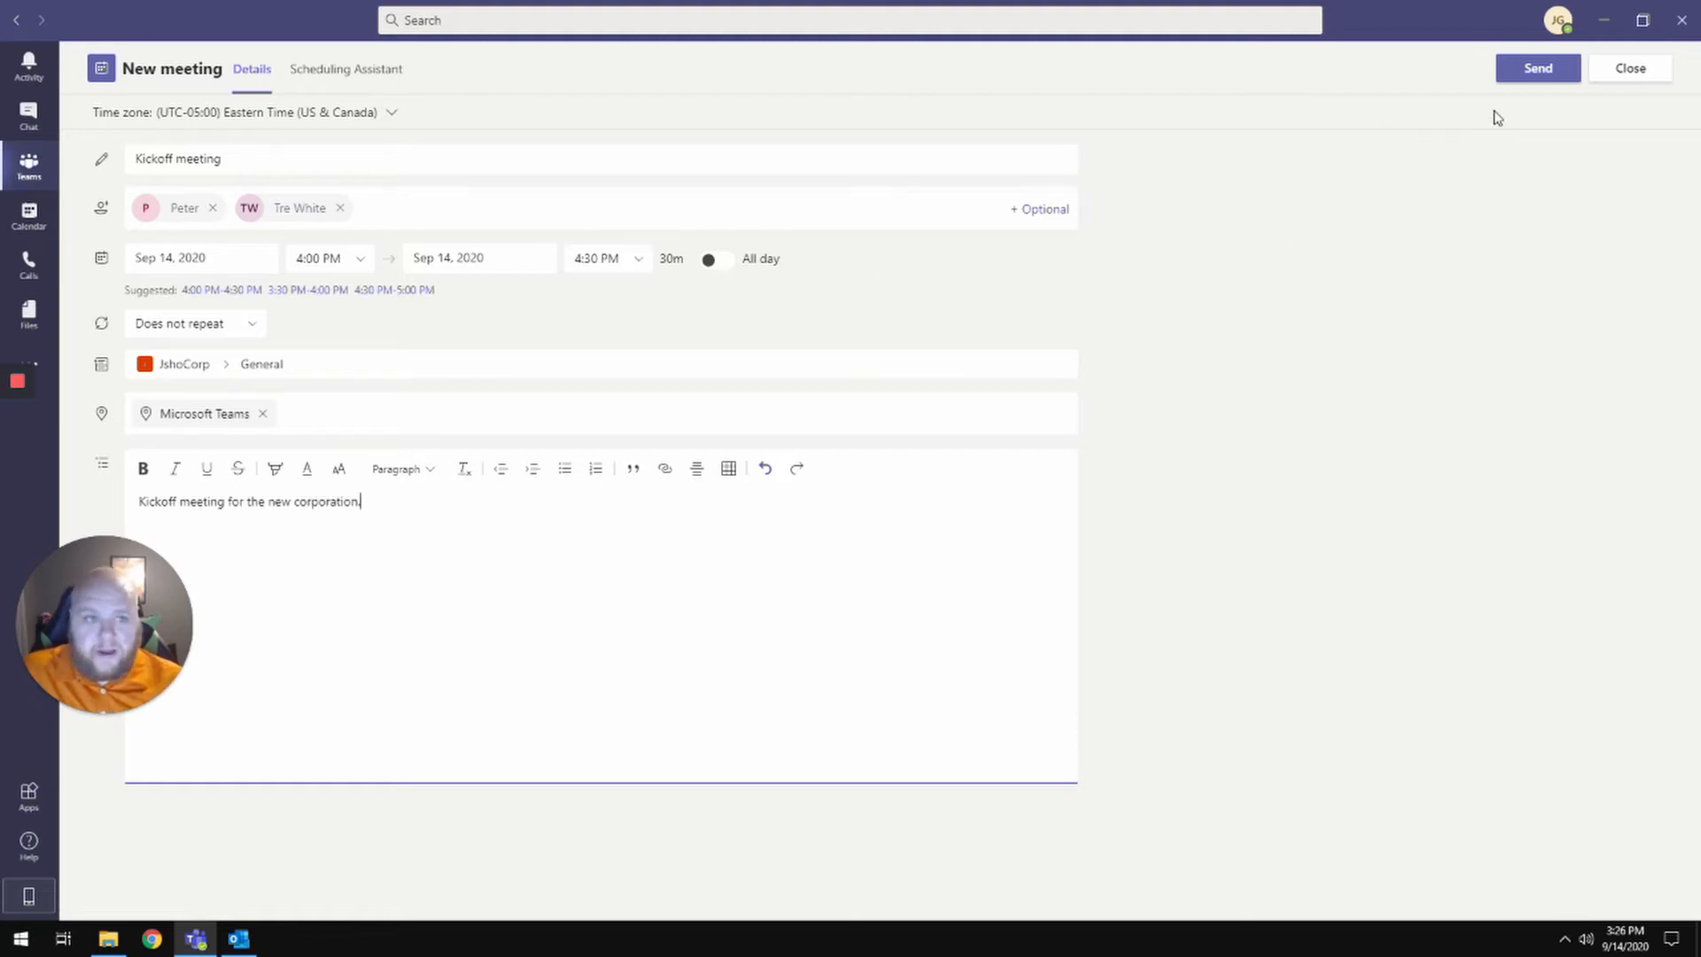
- Send the Kickoff meeting to the channel, view its posted details, then check the Calendar
{"action": "left_click", "coordinate": [1537, 72]}
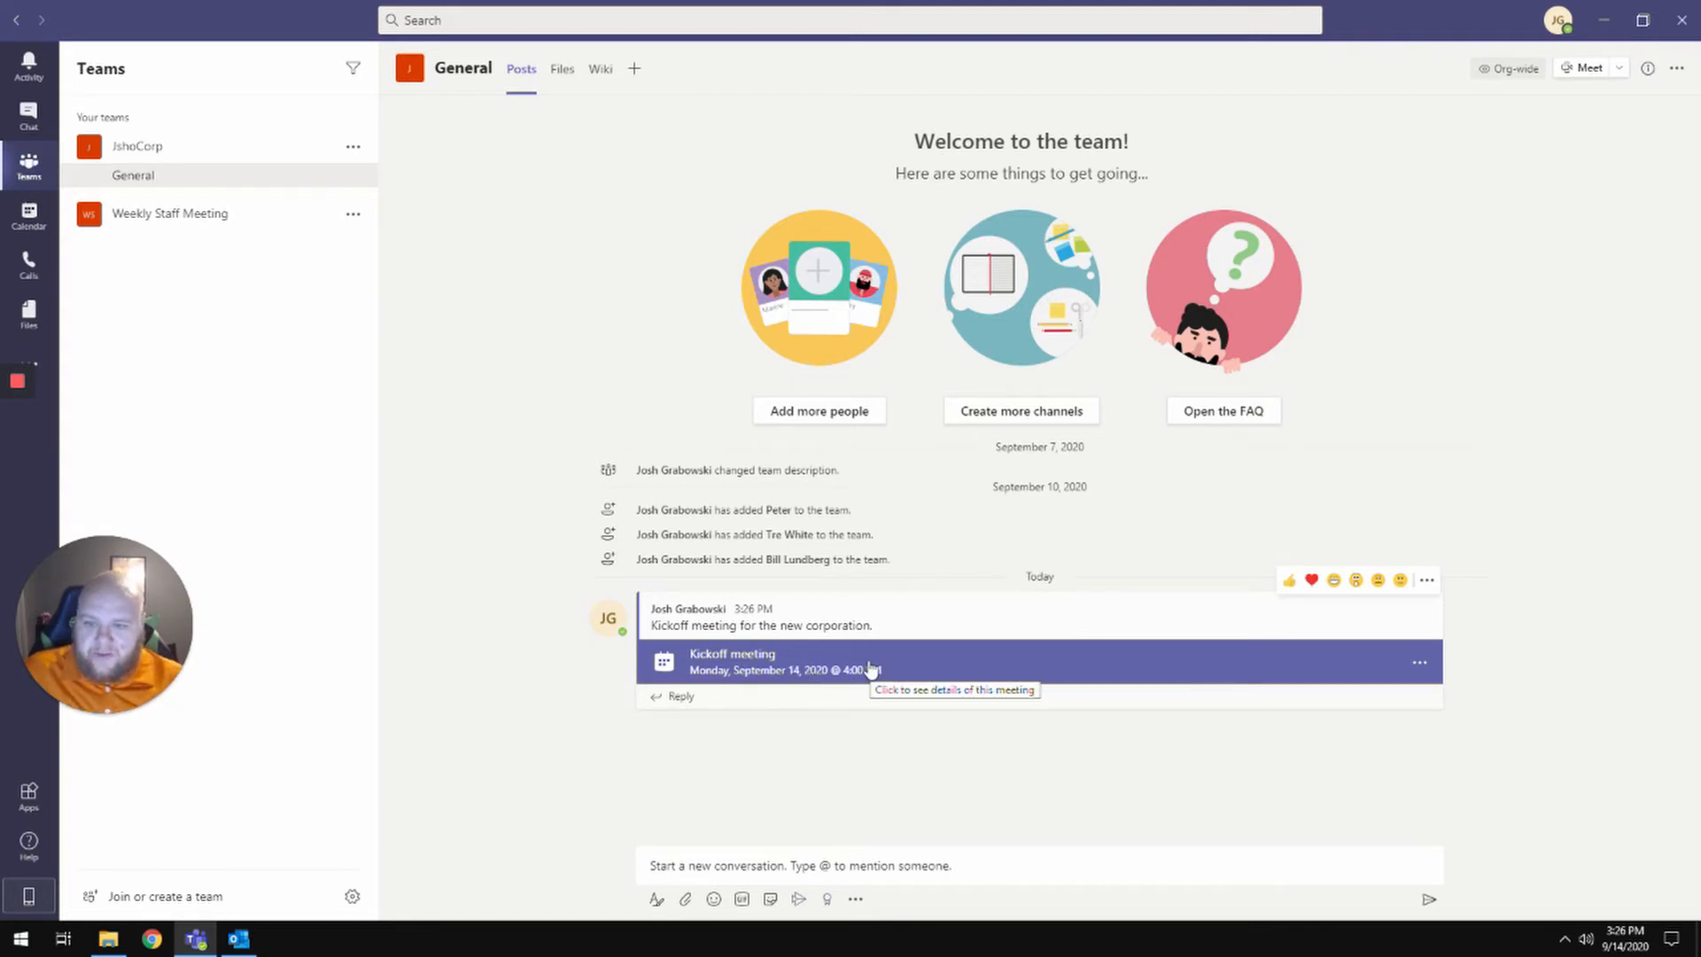
{"action": "left_click", "coordinate": [1104, 673]}
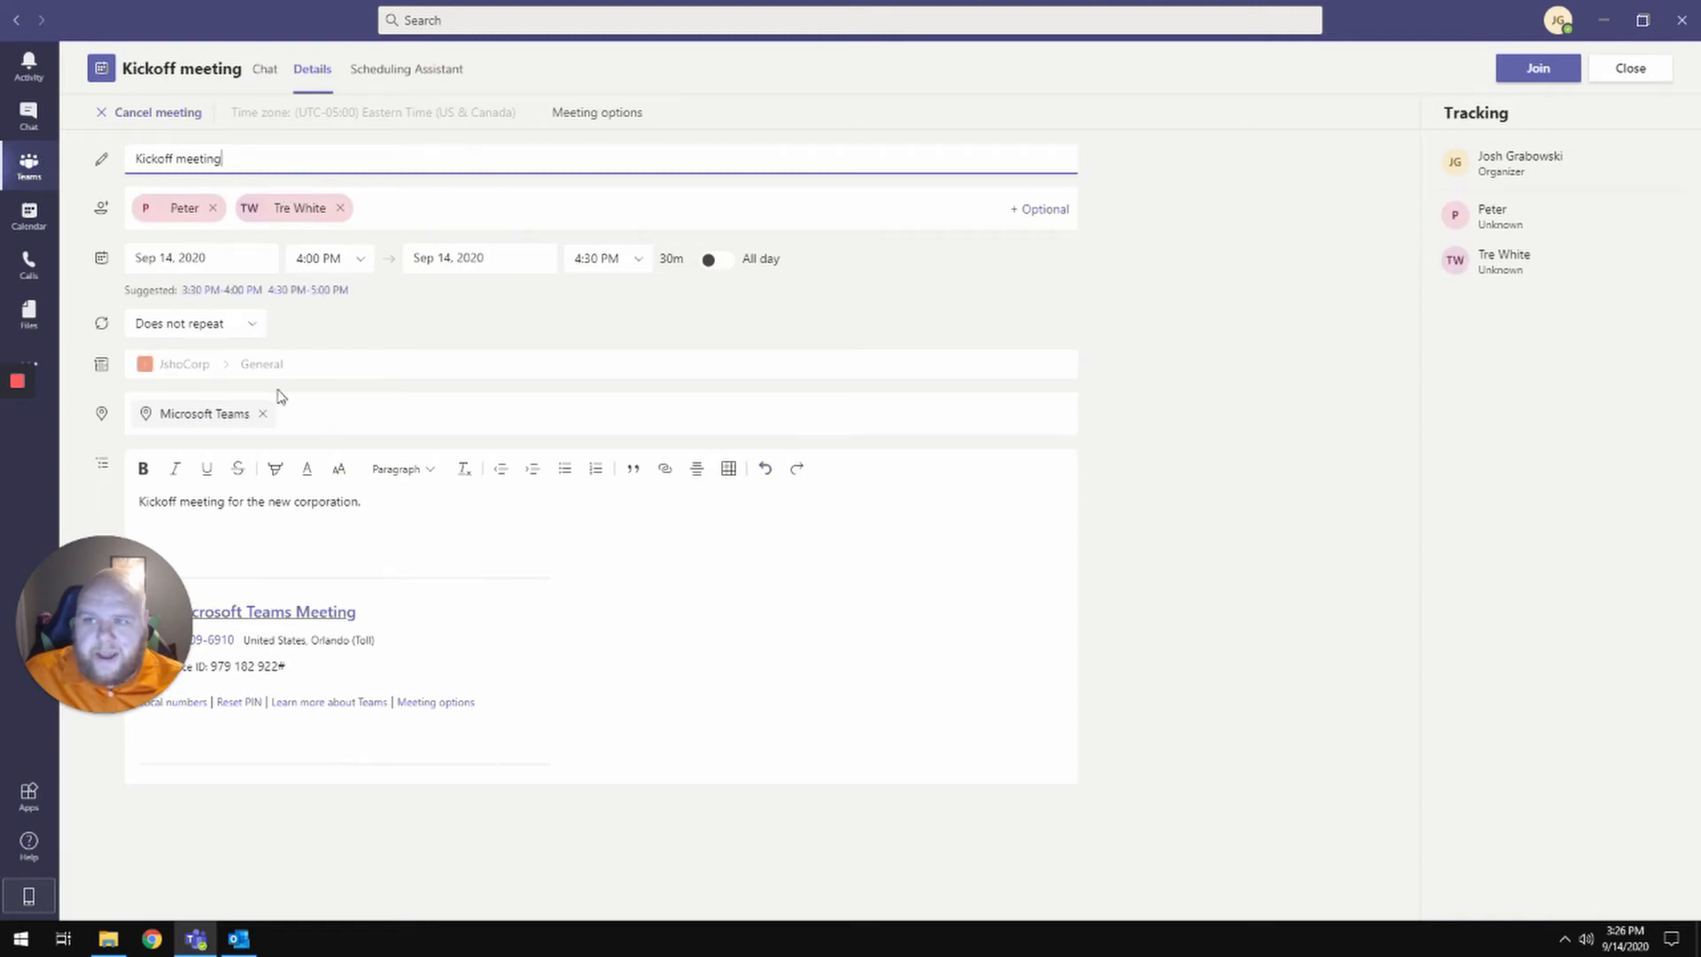
{"action": "left_click", "coordinate": [29, 217]}
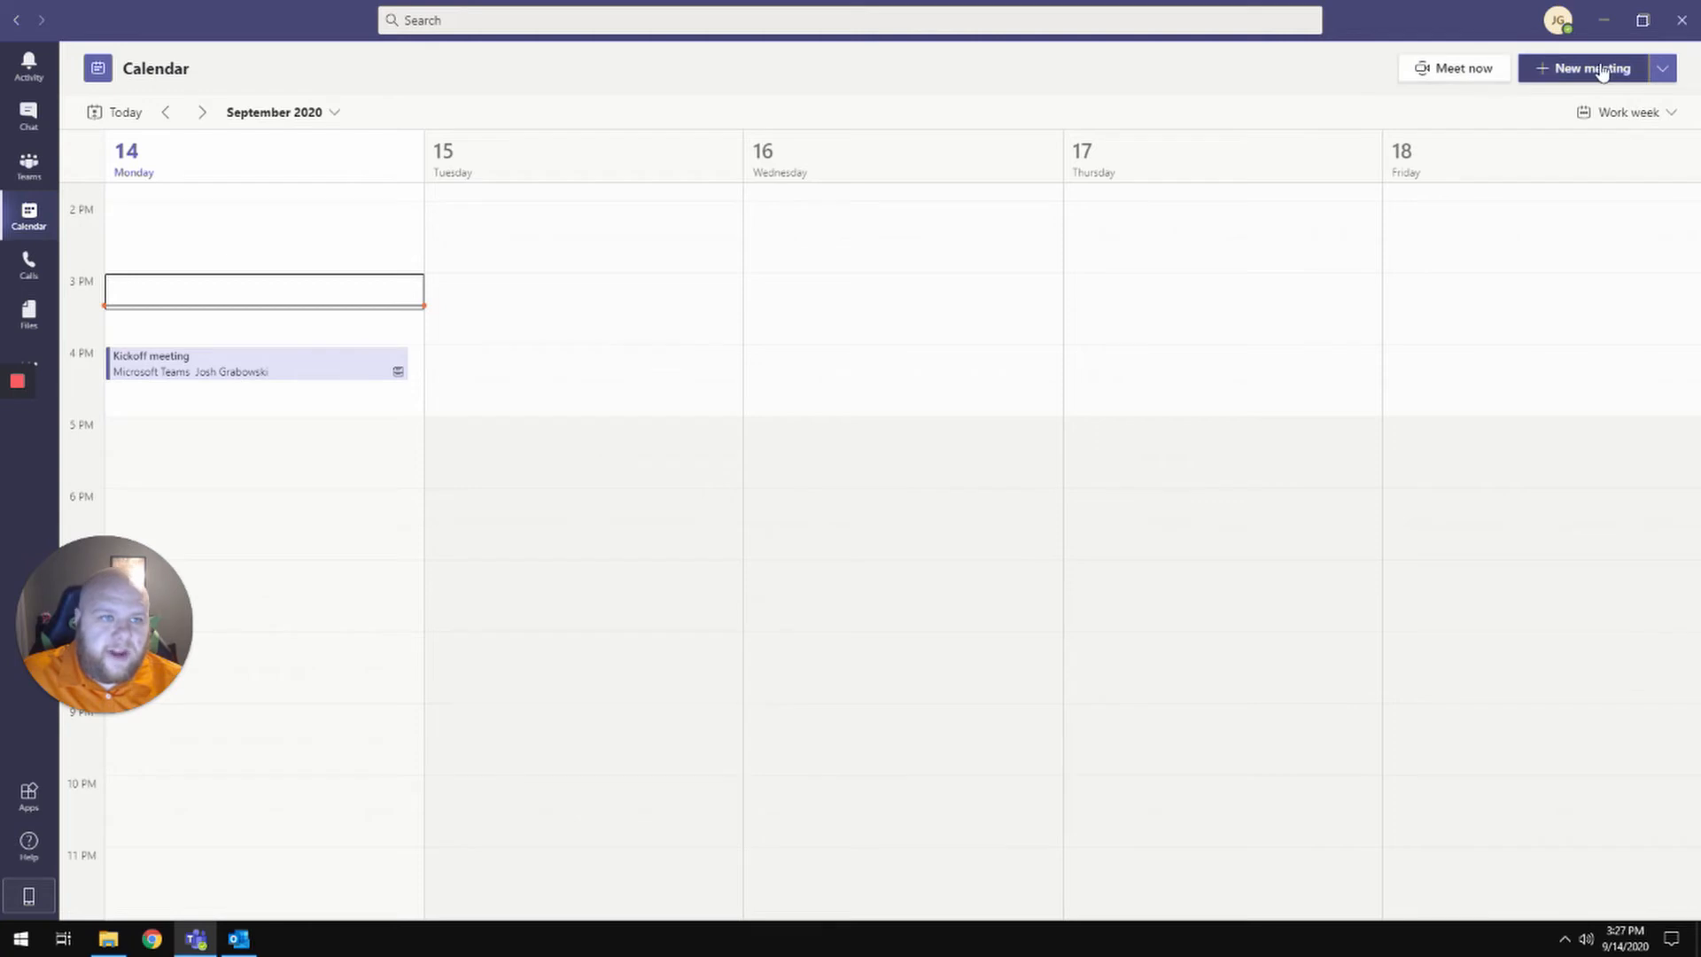
- From the Calendar, open a new meeting form using New meeting > Schedule meeting
{"action": "left_click", "coordinate": [1662, 70]}
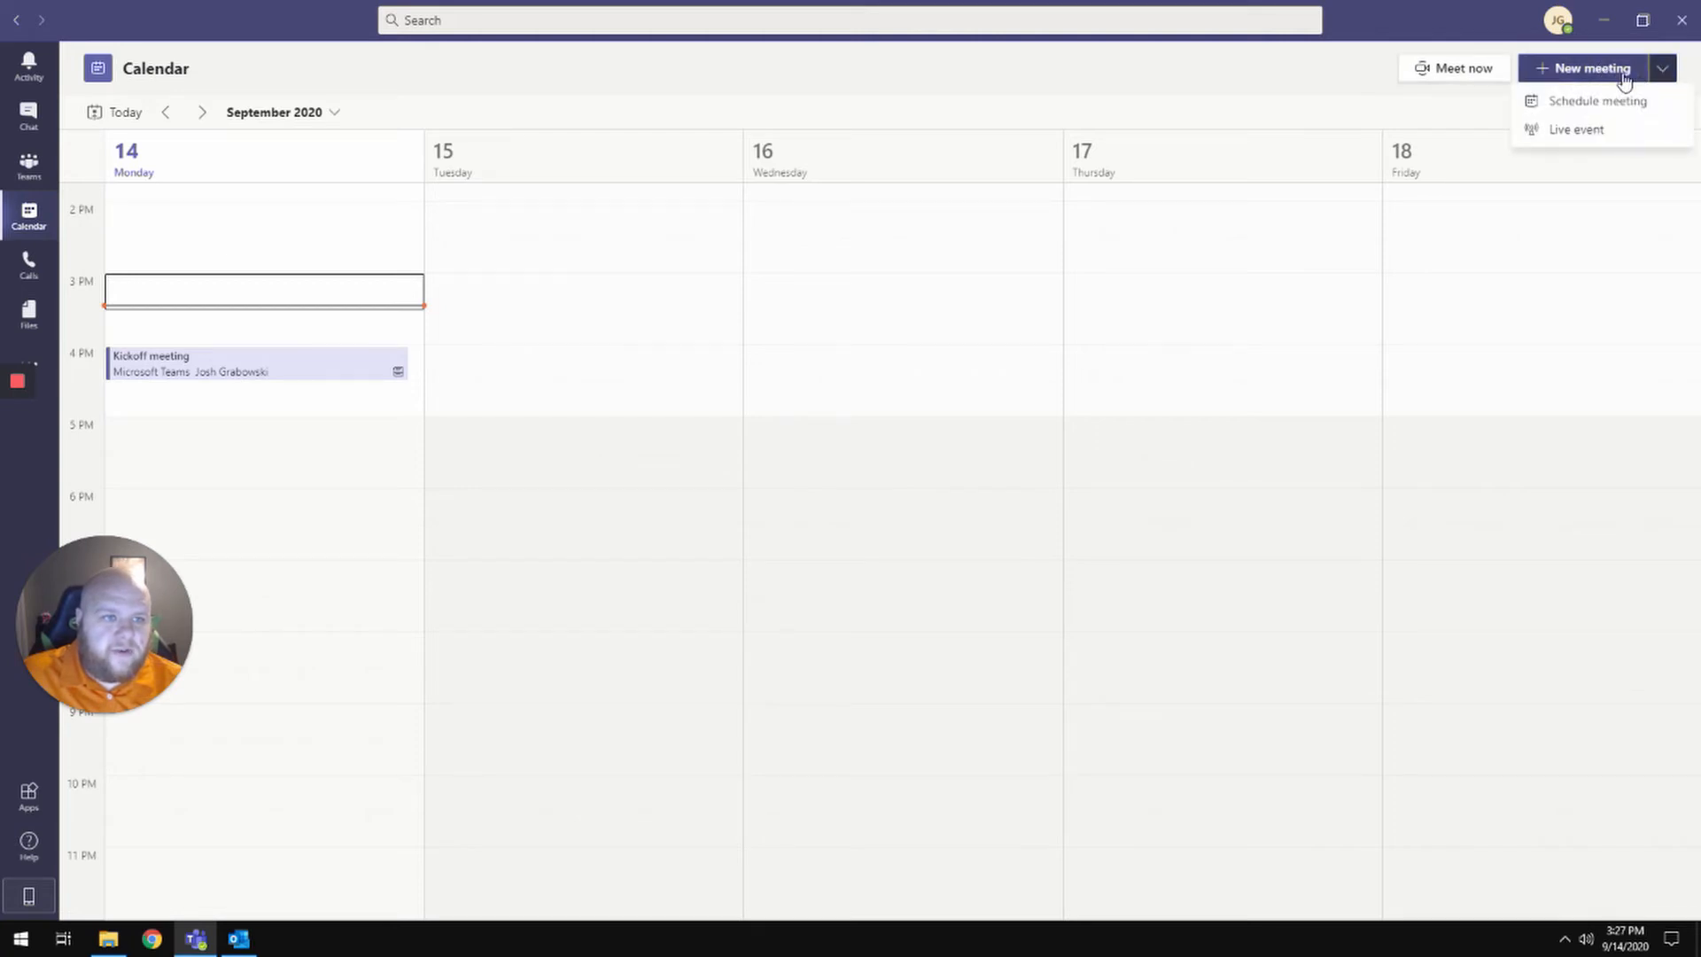
{"action": "left_click", "coordinate": [1622, 68]}
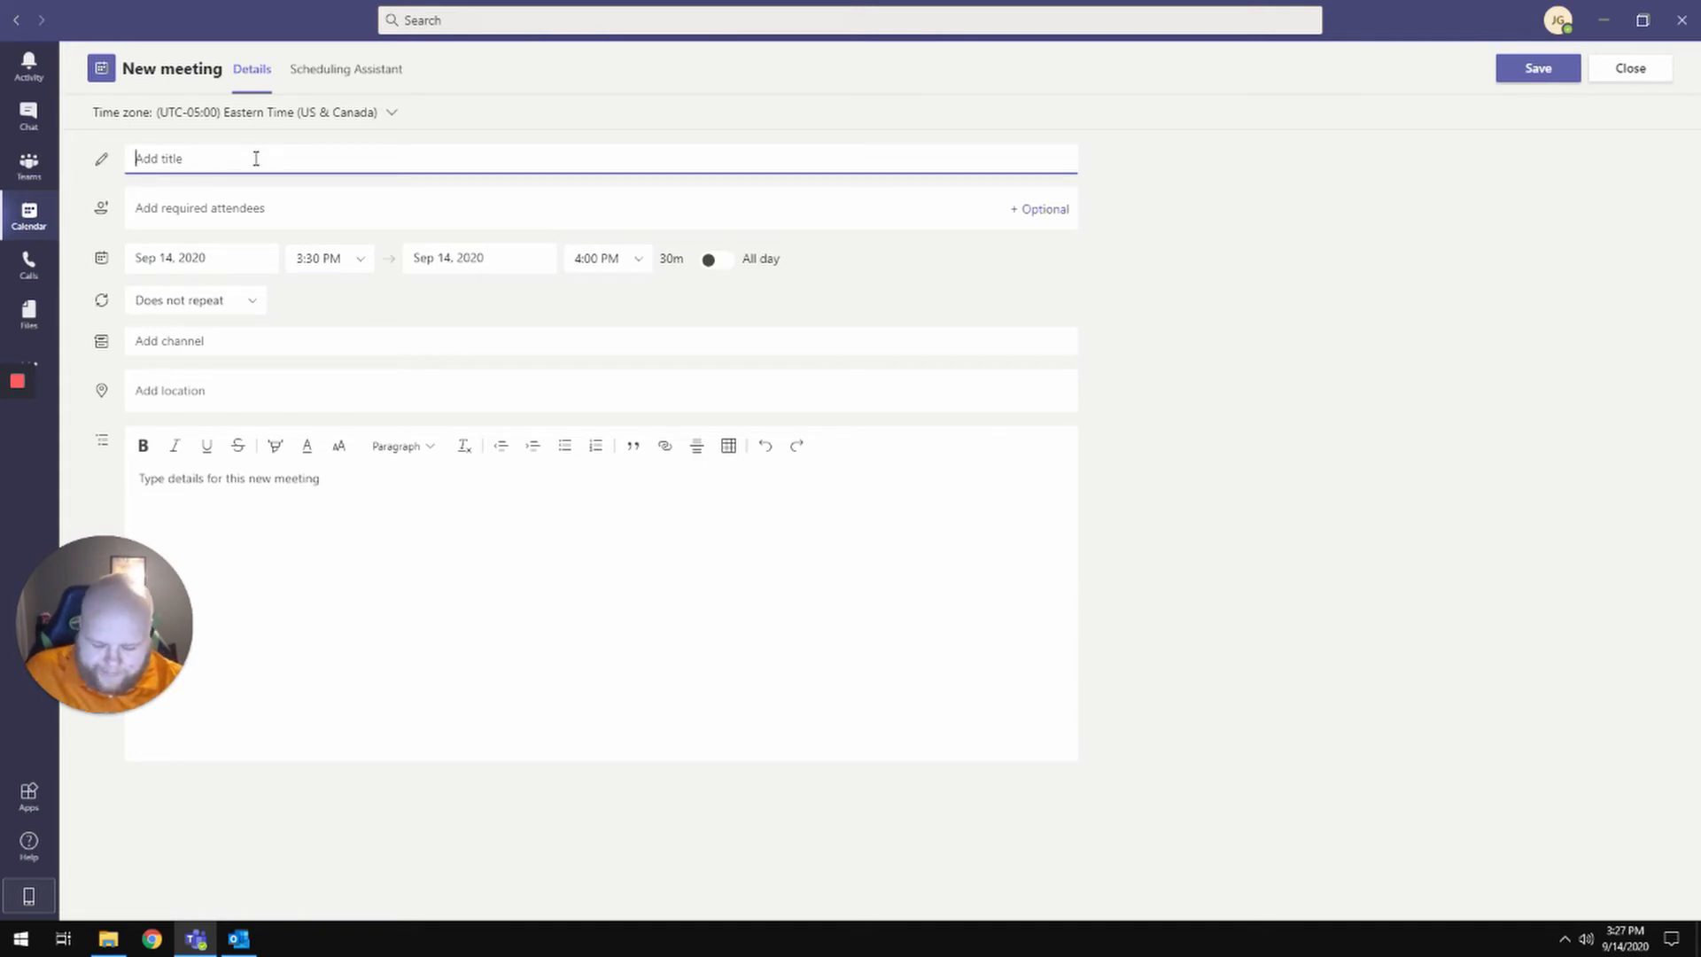
- Title the meeting 'Party planning 2020' and add one required attendee
{"action": "type", "text": "Party pla"}
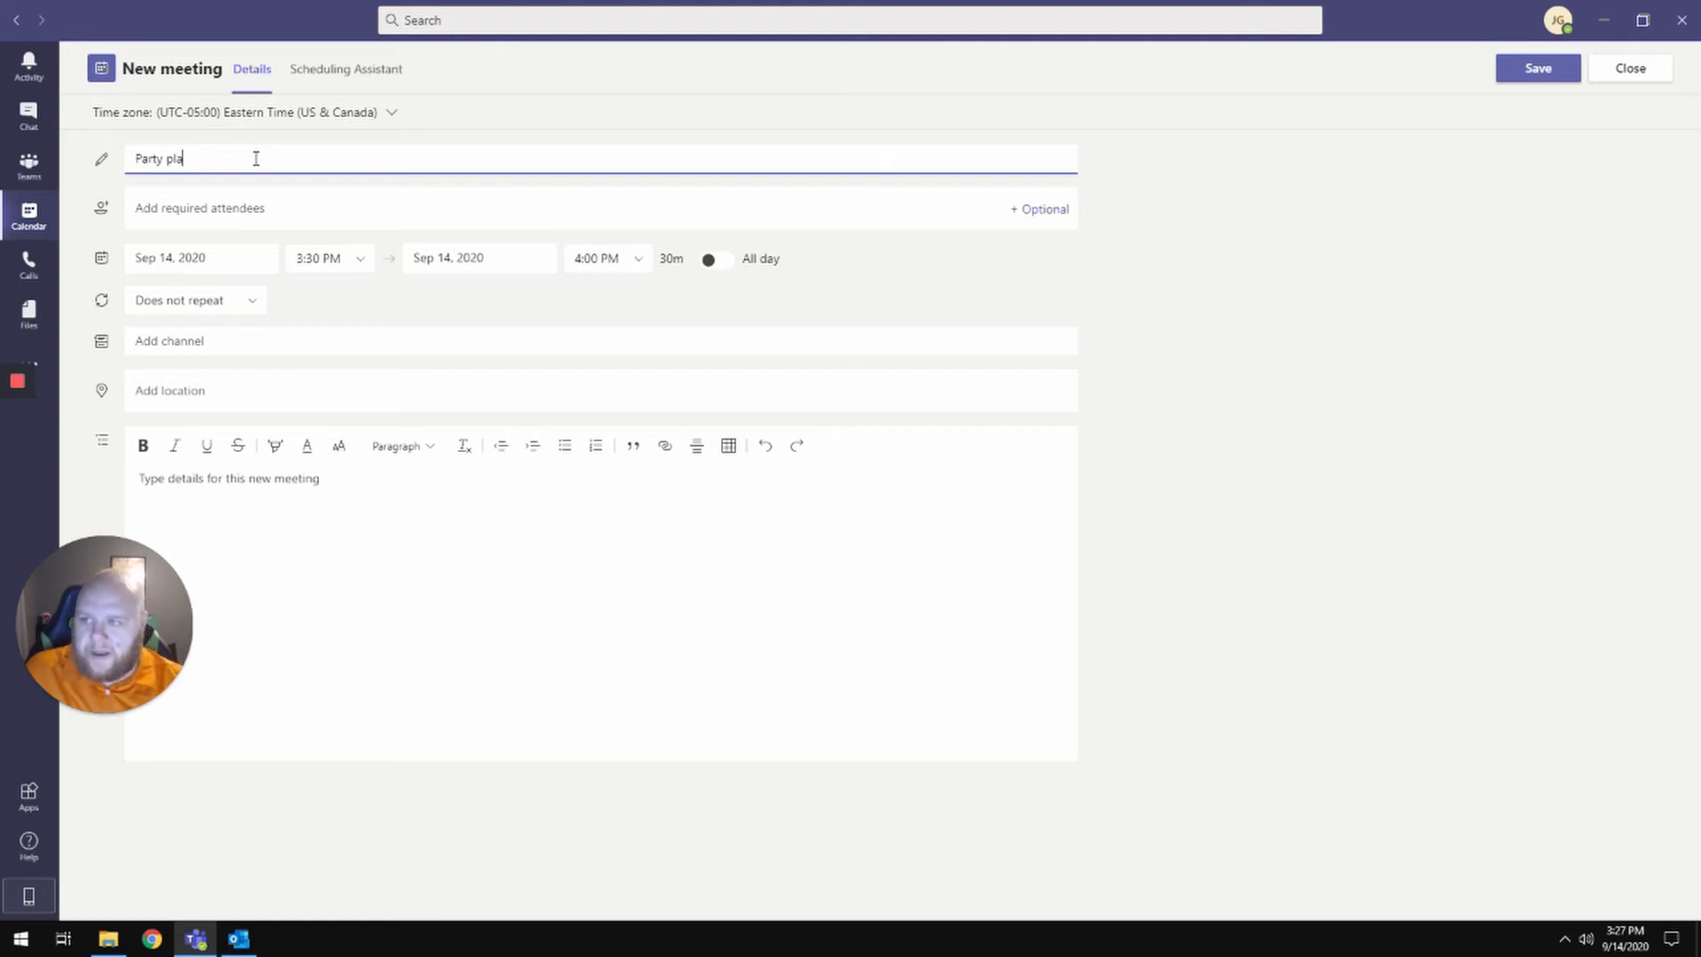
{"action": "type", "text": "nning 20"}
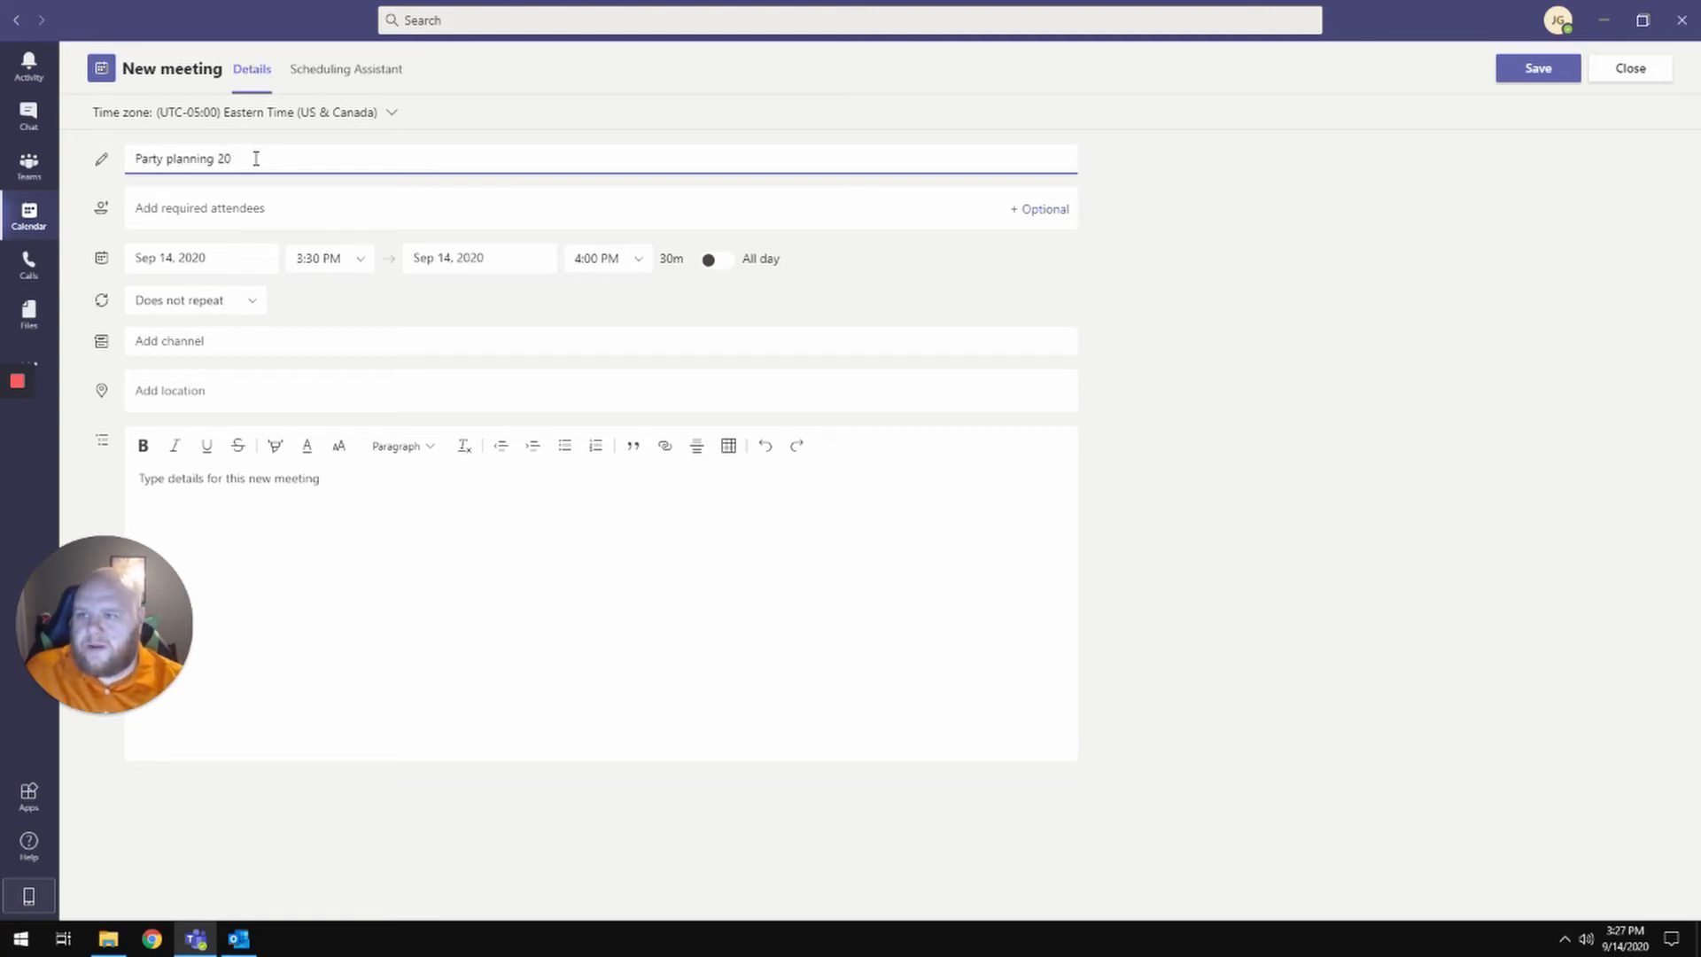
{"action": "type", "text": "120"}
{"action": "key", "text": "Tab"}
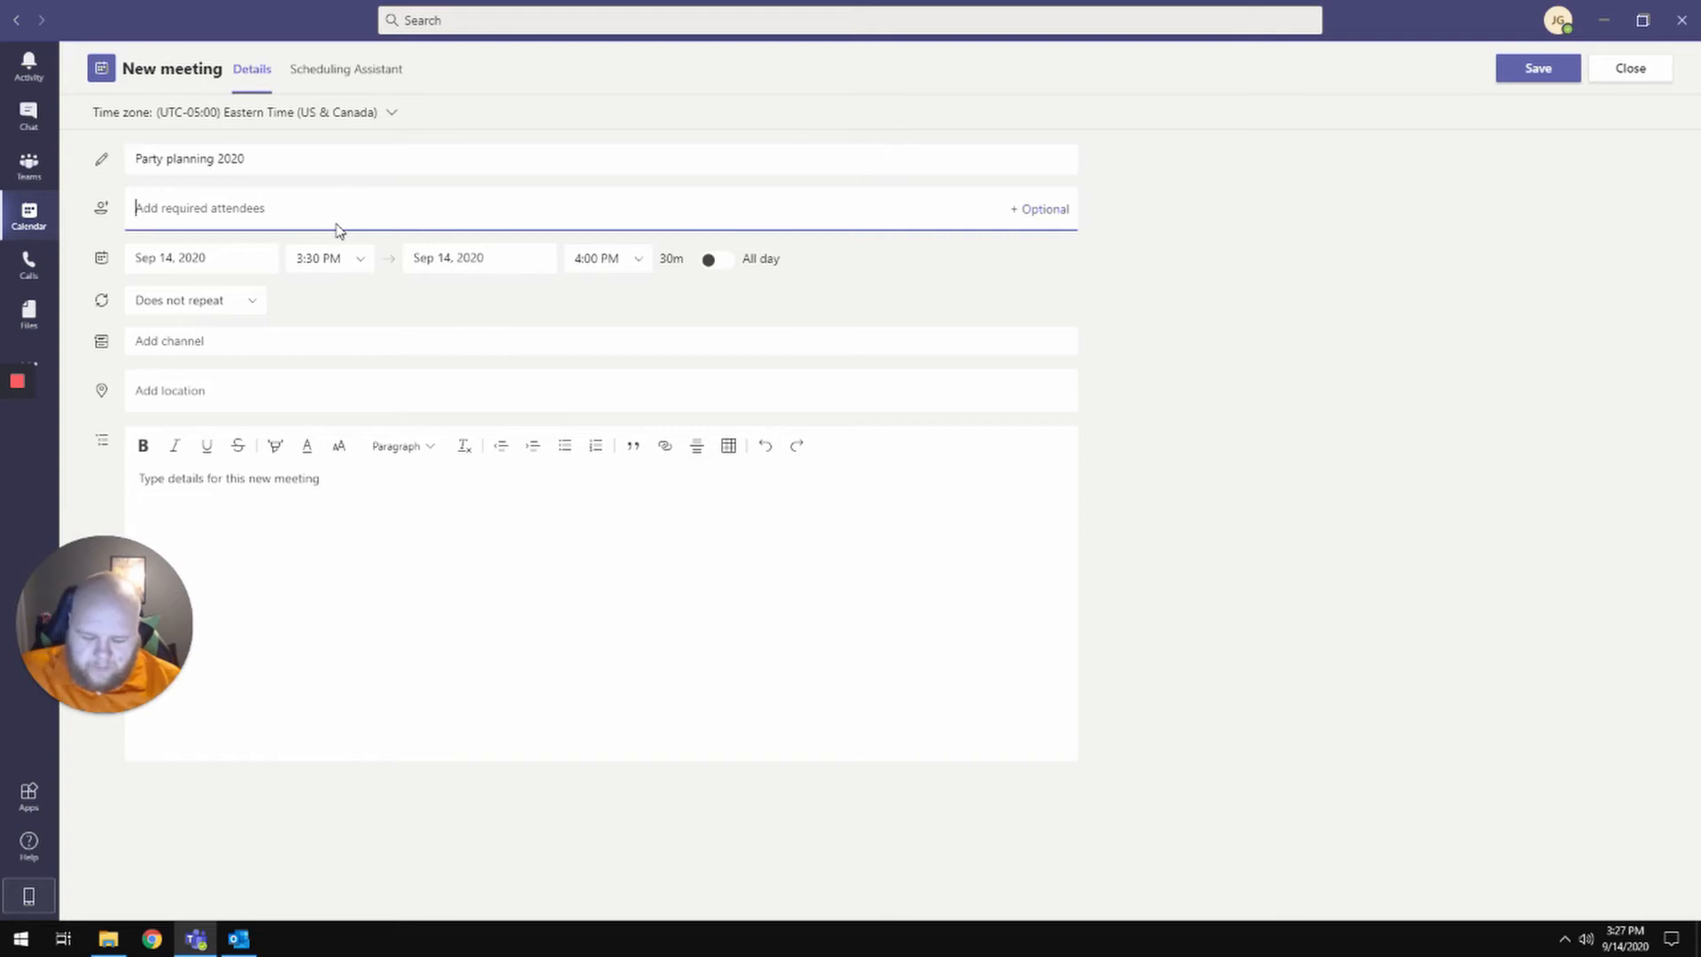
{"action": "type", "text": "bill"}
{"action": "left_click", "coordinate": [289, 254]}
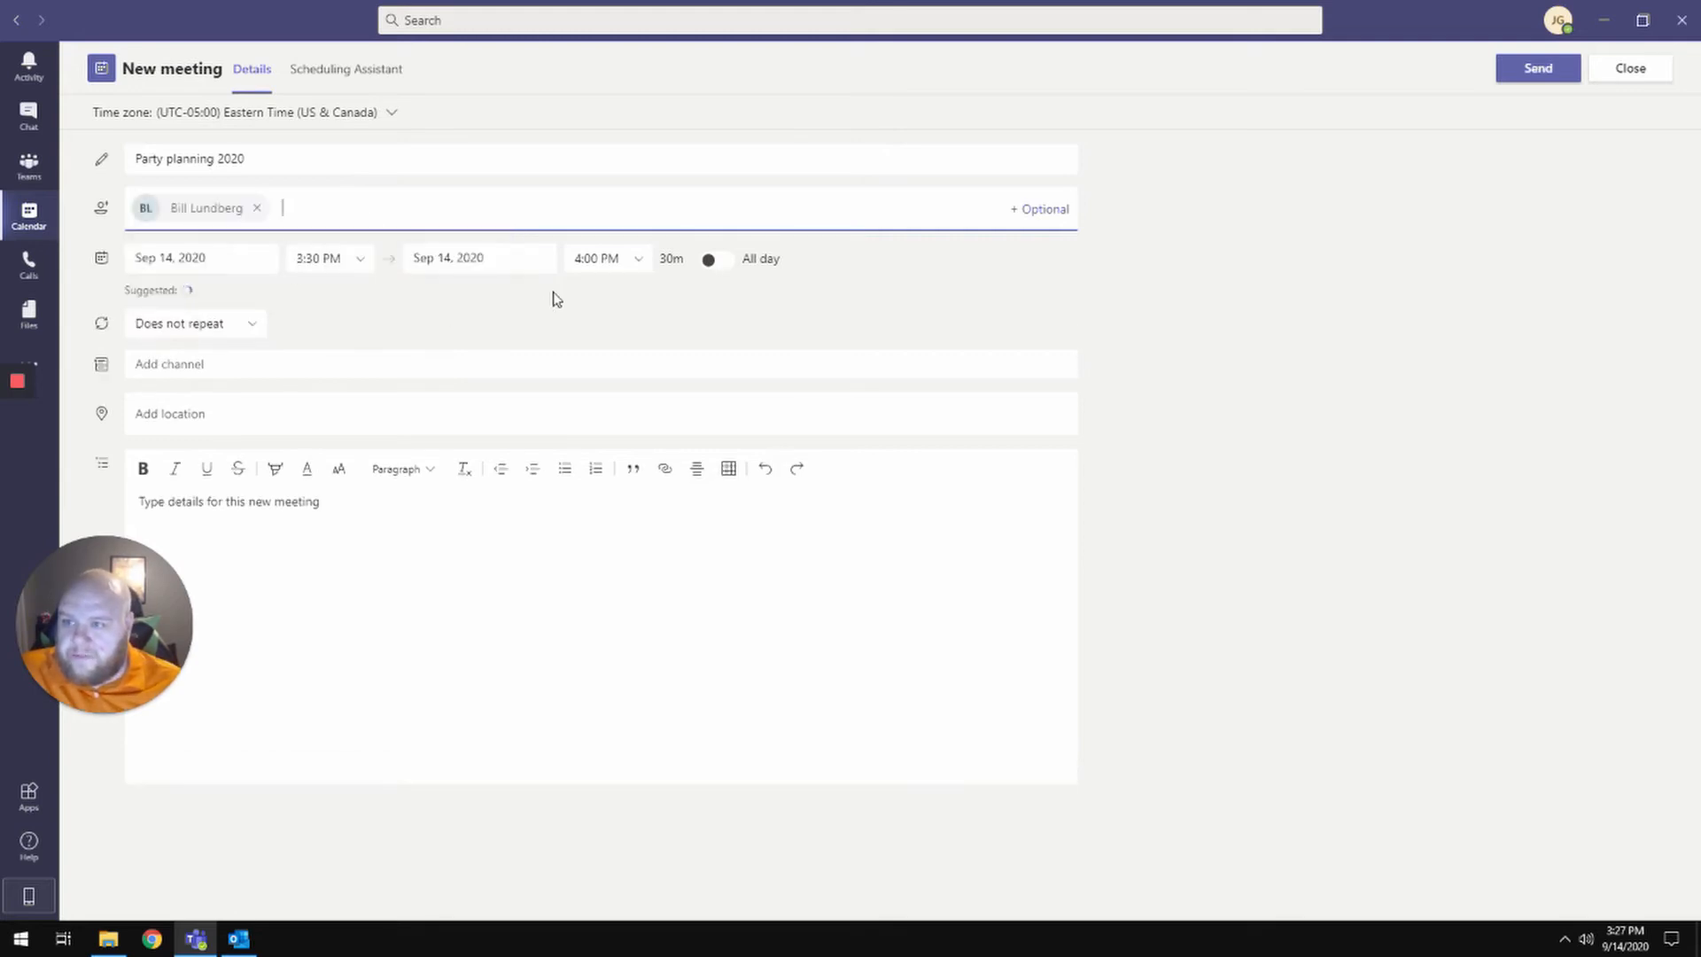
- Set the start to 4:30 PM and review attendee availability in the Scheduling Assistant
{"action": "left_click", "coordinate": [362, 266]}
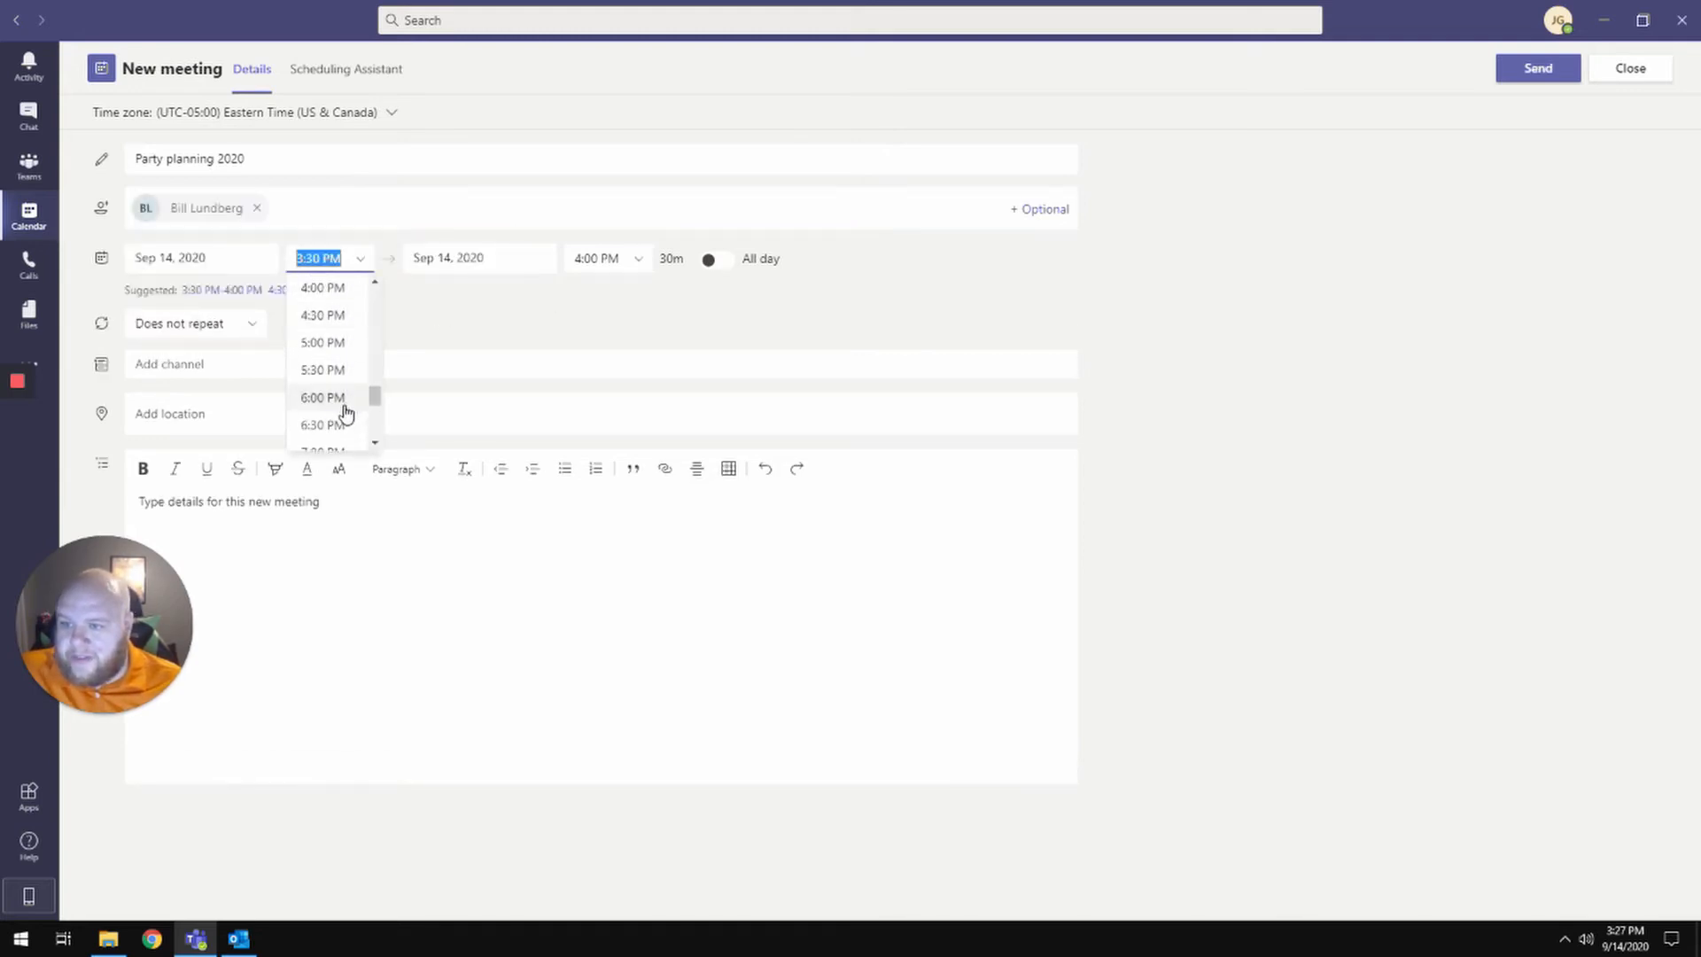
{"action": "left_click", "coordinate": [335, 314]}
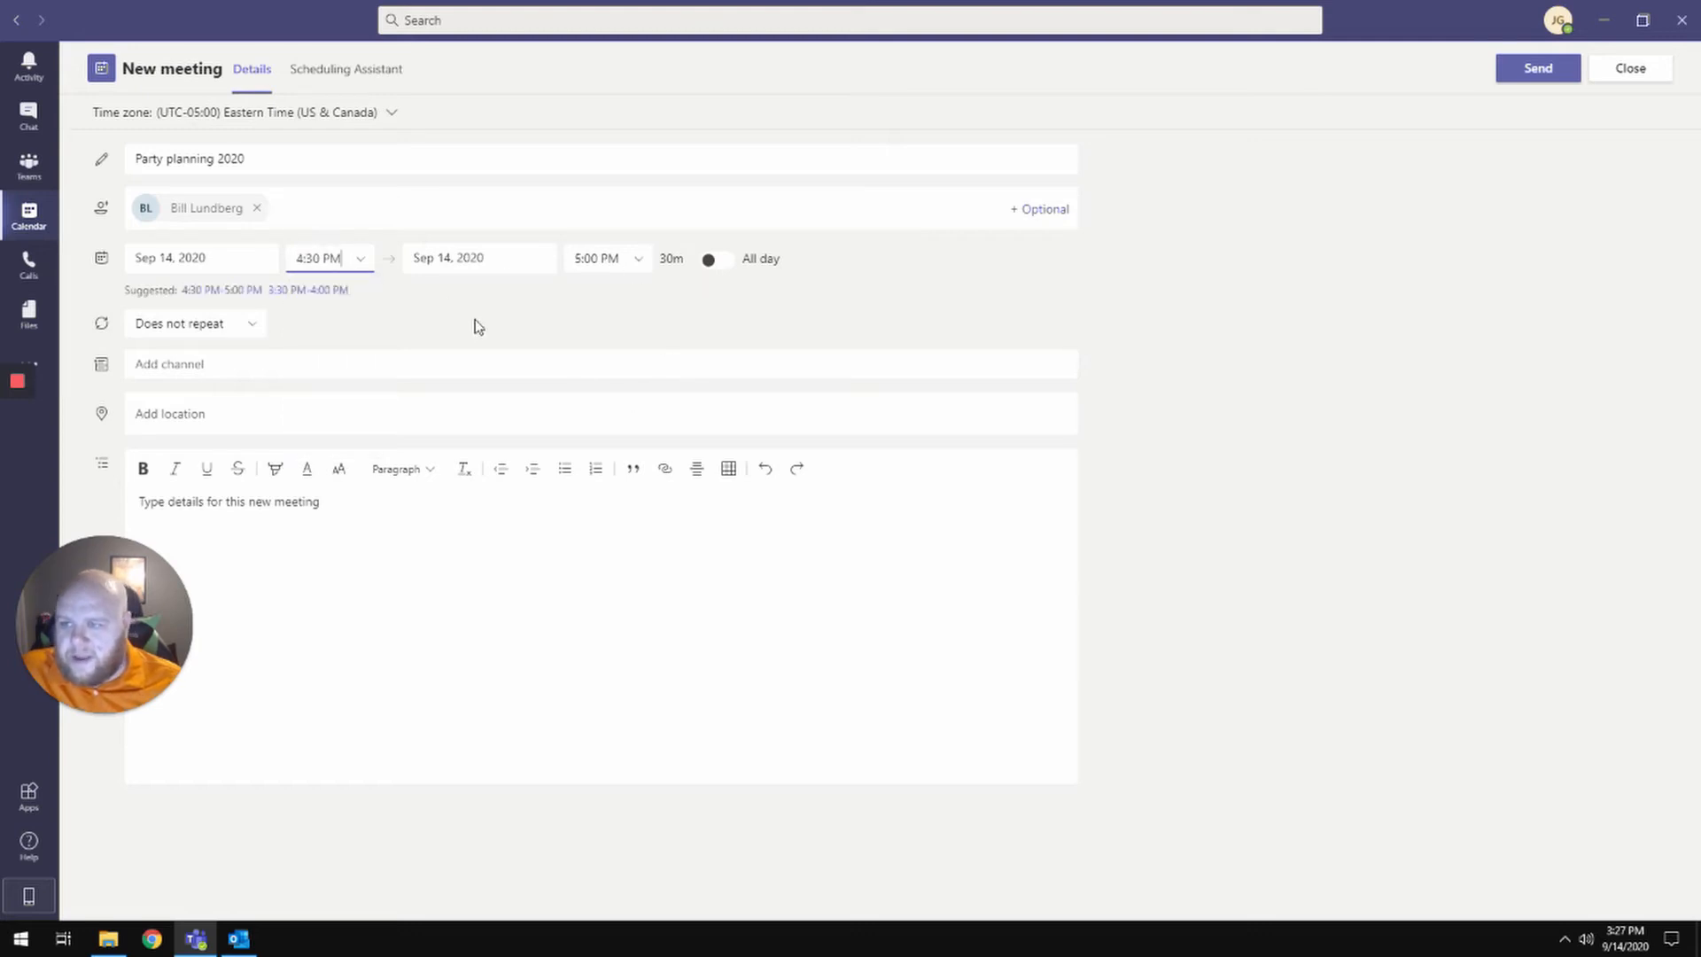
{"action": "left_click", "coordinate": [337, 82]}
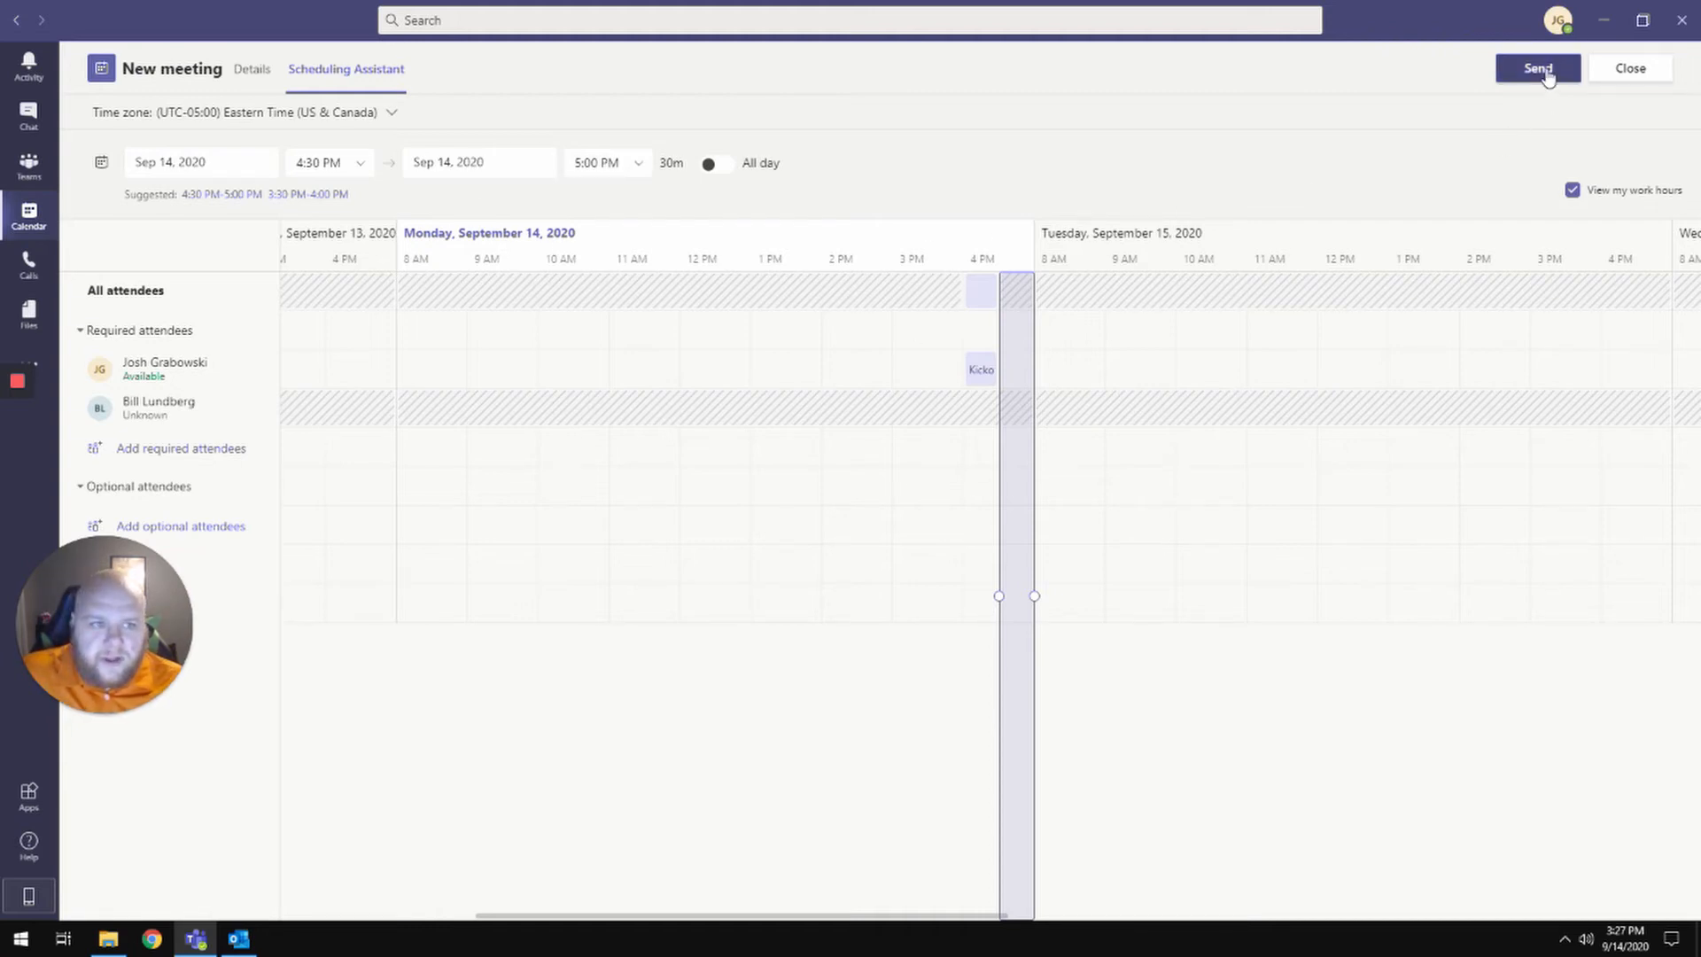
- Add the description 'party planning for 2020' on the Details tab and send the invitation
{"action": "left_click", "coordinate": [254, 71]}
{"action": "left_click", "coordinate": [237, 497]}
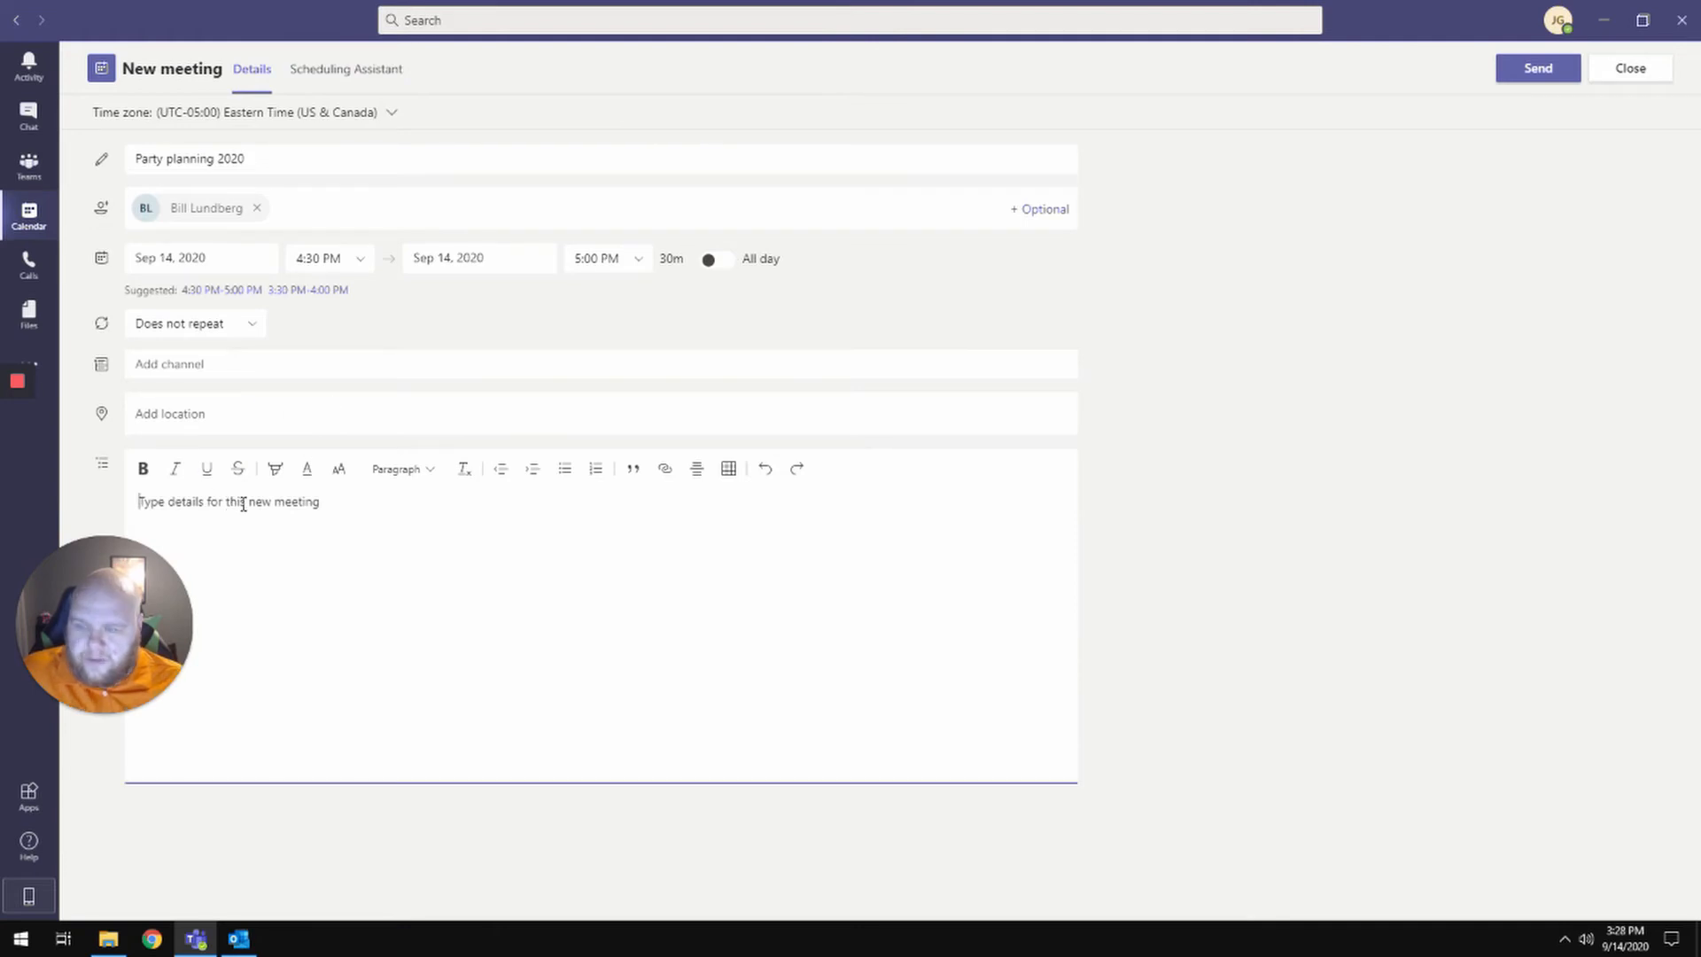
{"action": "type", "text": "party plann"}
{"action": "type", "text": "ing for 2020"}
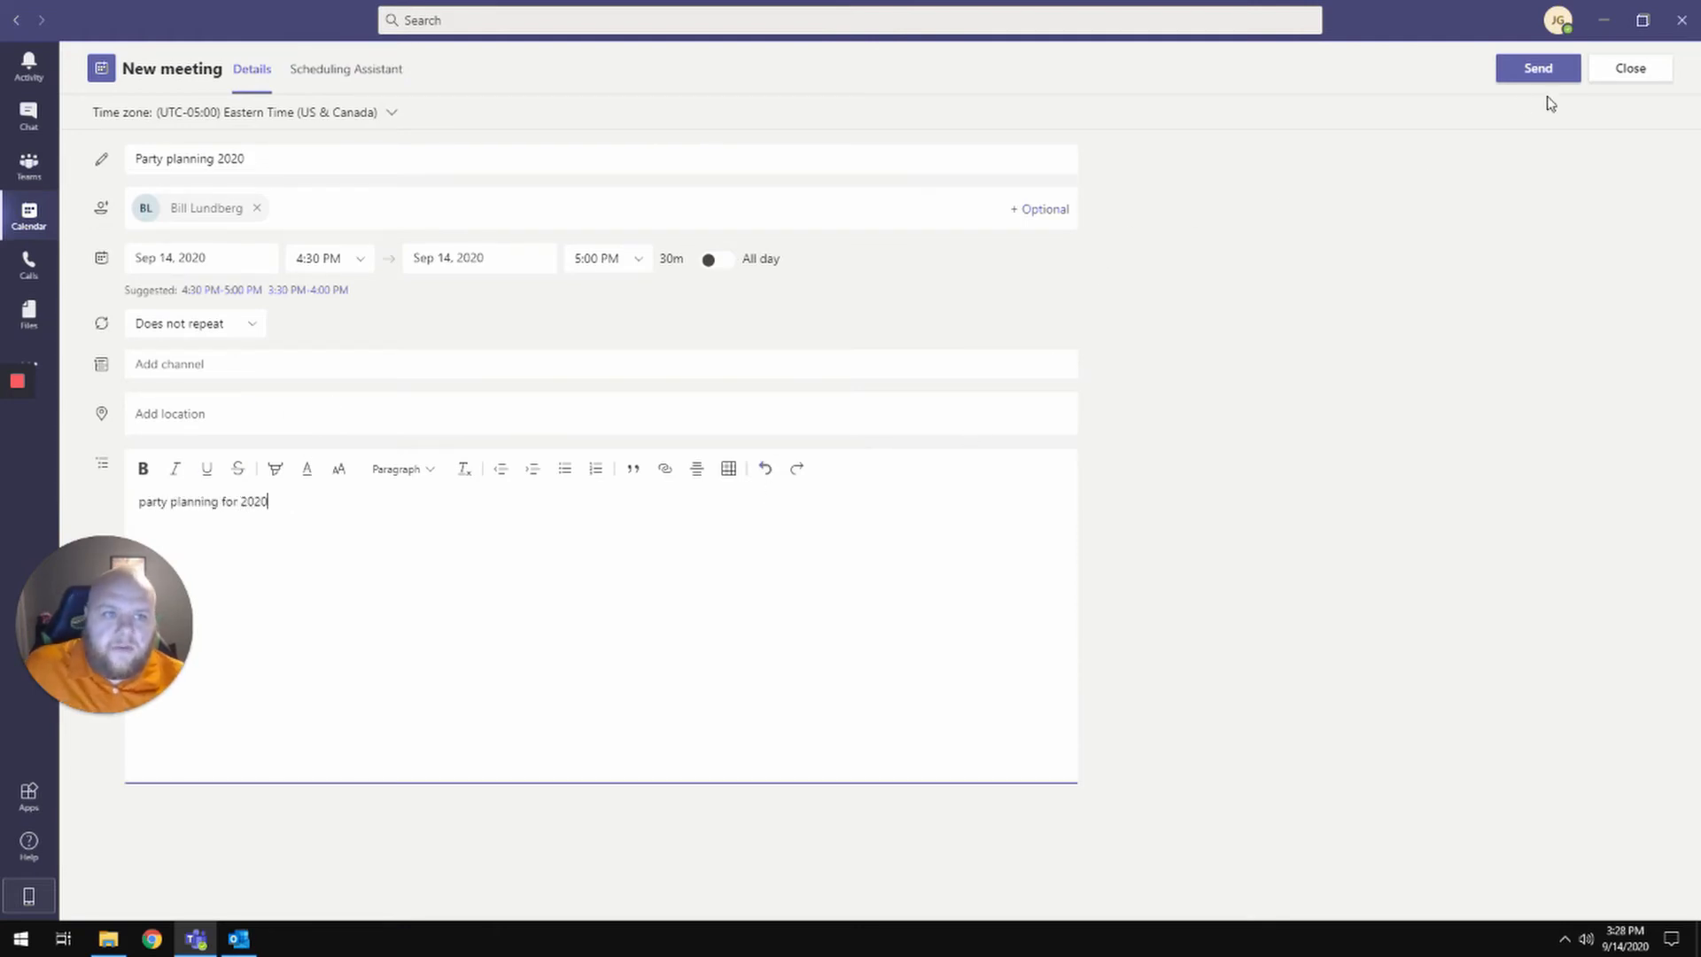
{"action": "left_click", "coordinate": [1532, 66]}
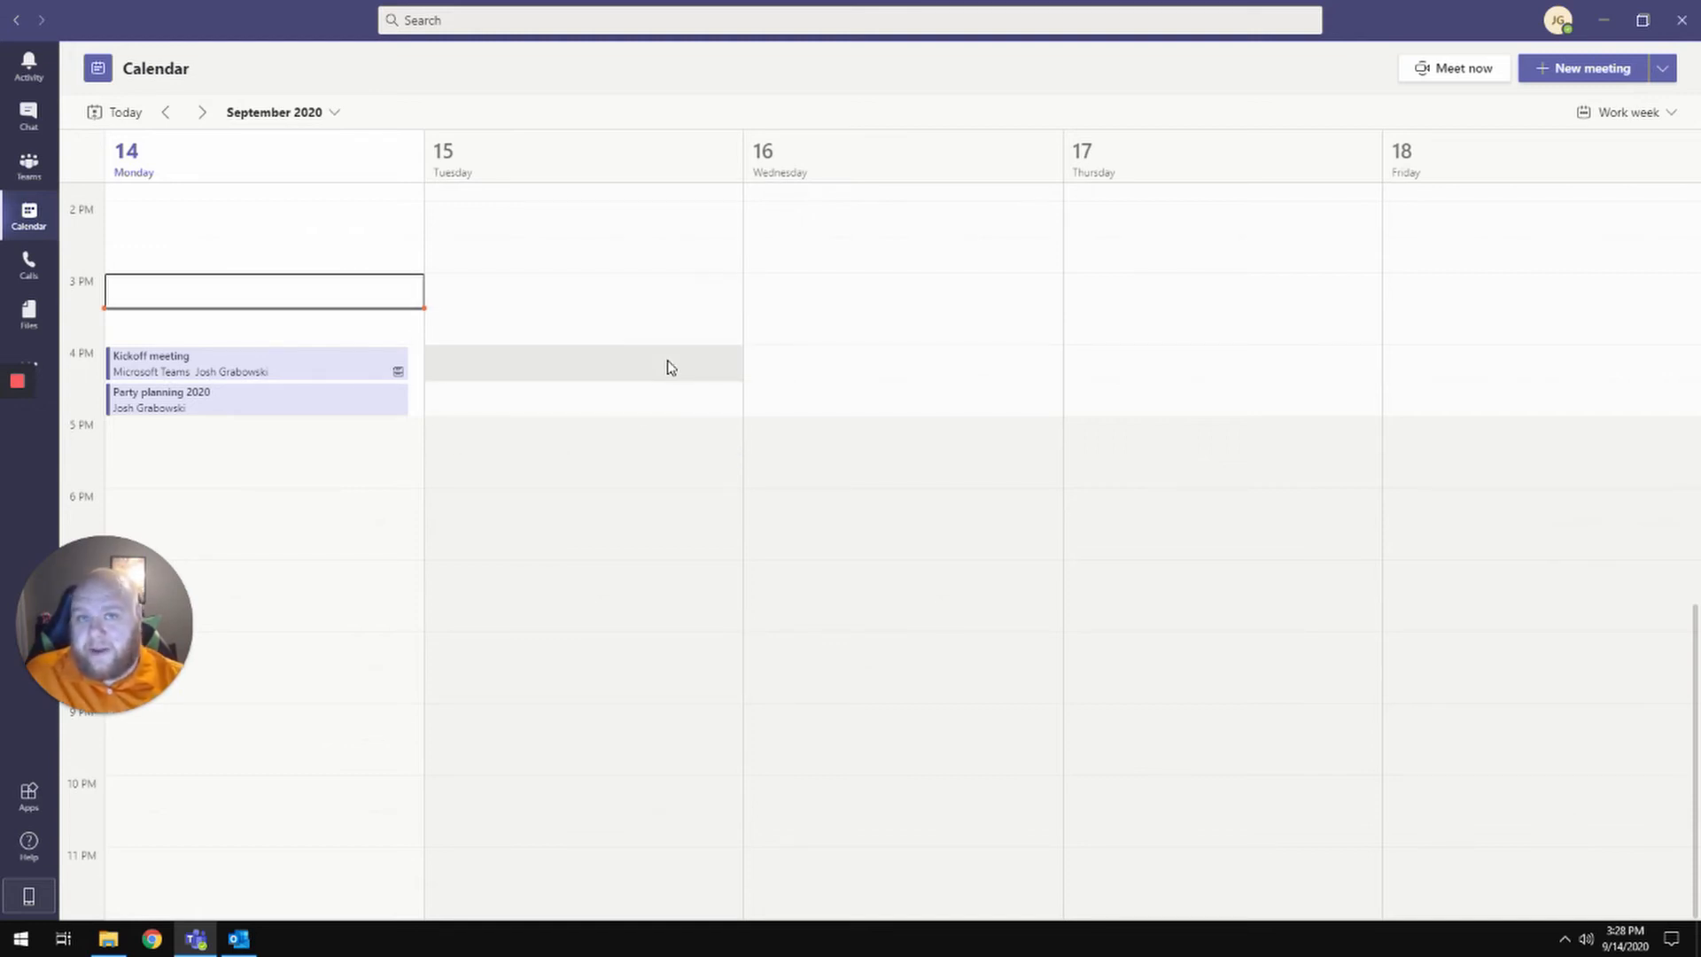
- From the contact's chat, start scheduling a meeting titled 'proposal recap'
{"action": "left_click", "coordinate": [29, 115]}
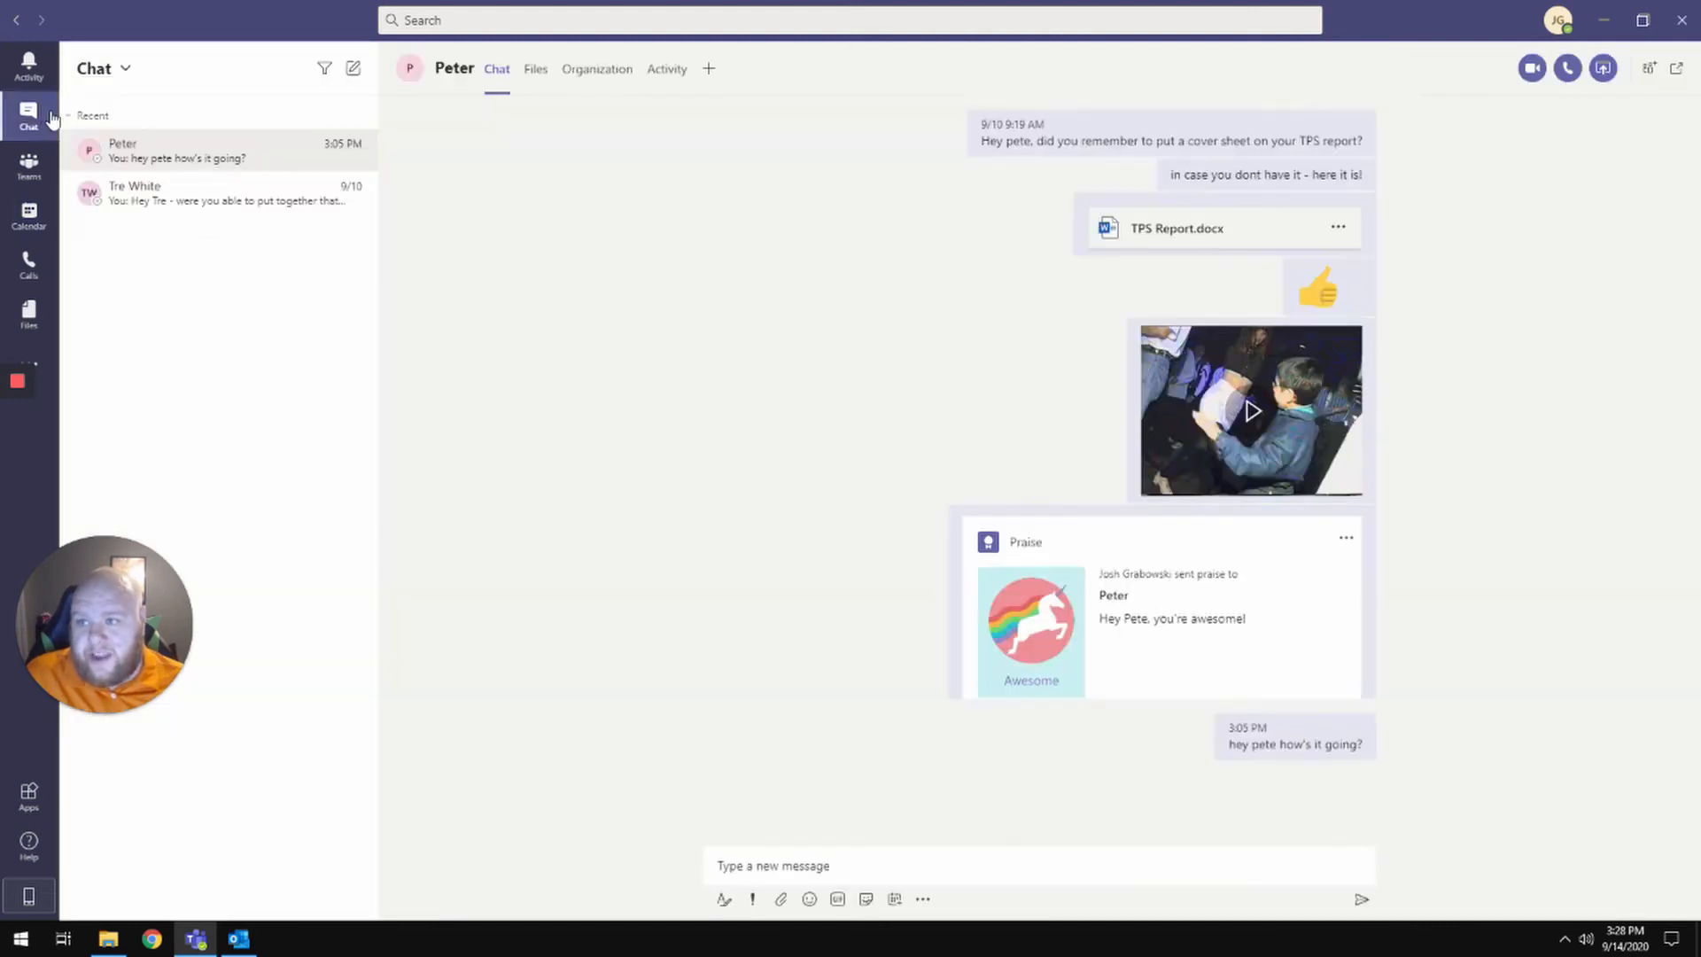
{"action": "left_click", "coordinate": [213, 187]}
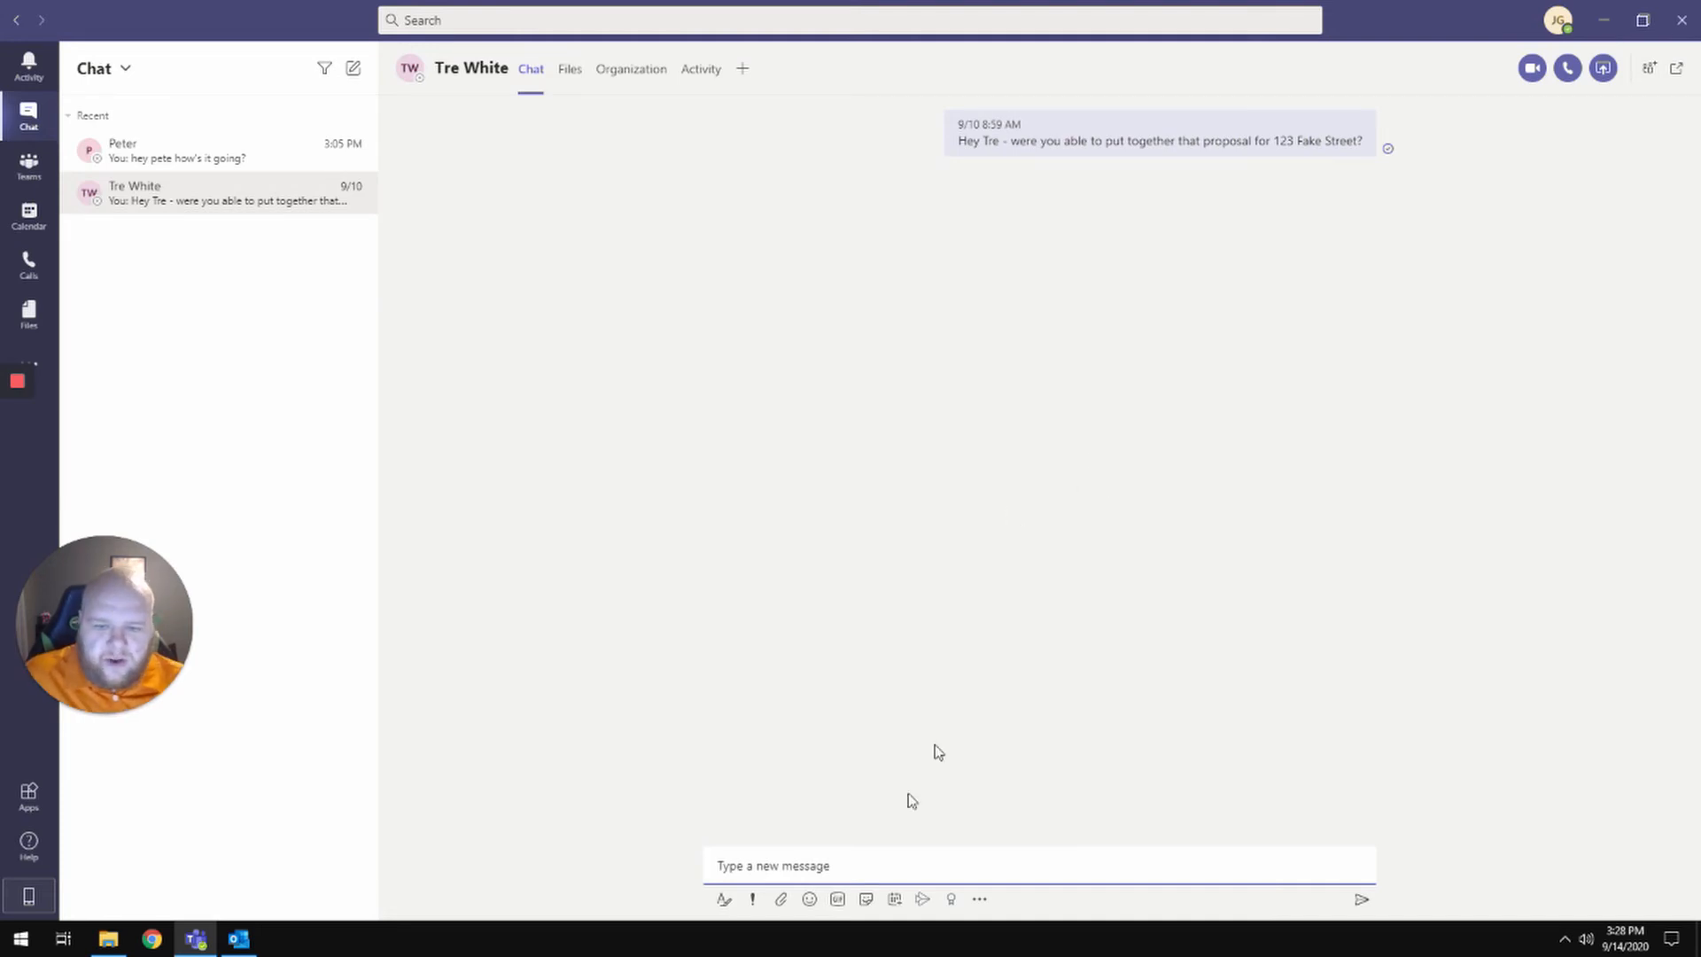
{"action": "left_click", "coordinate": [896, 901]}
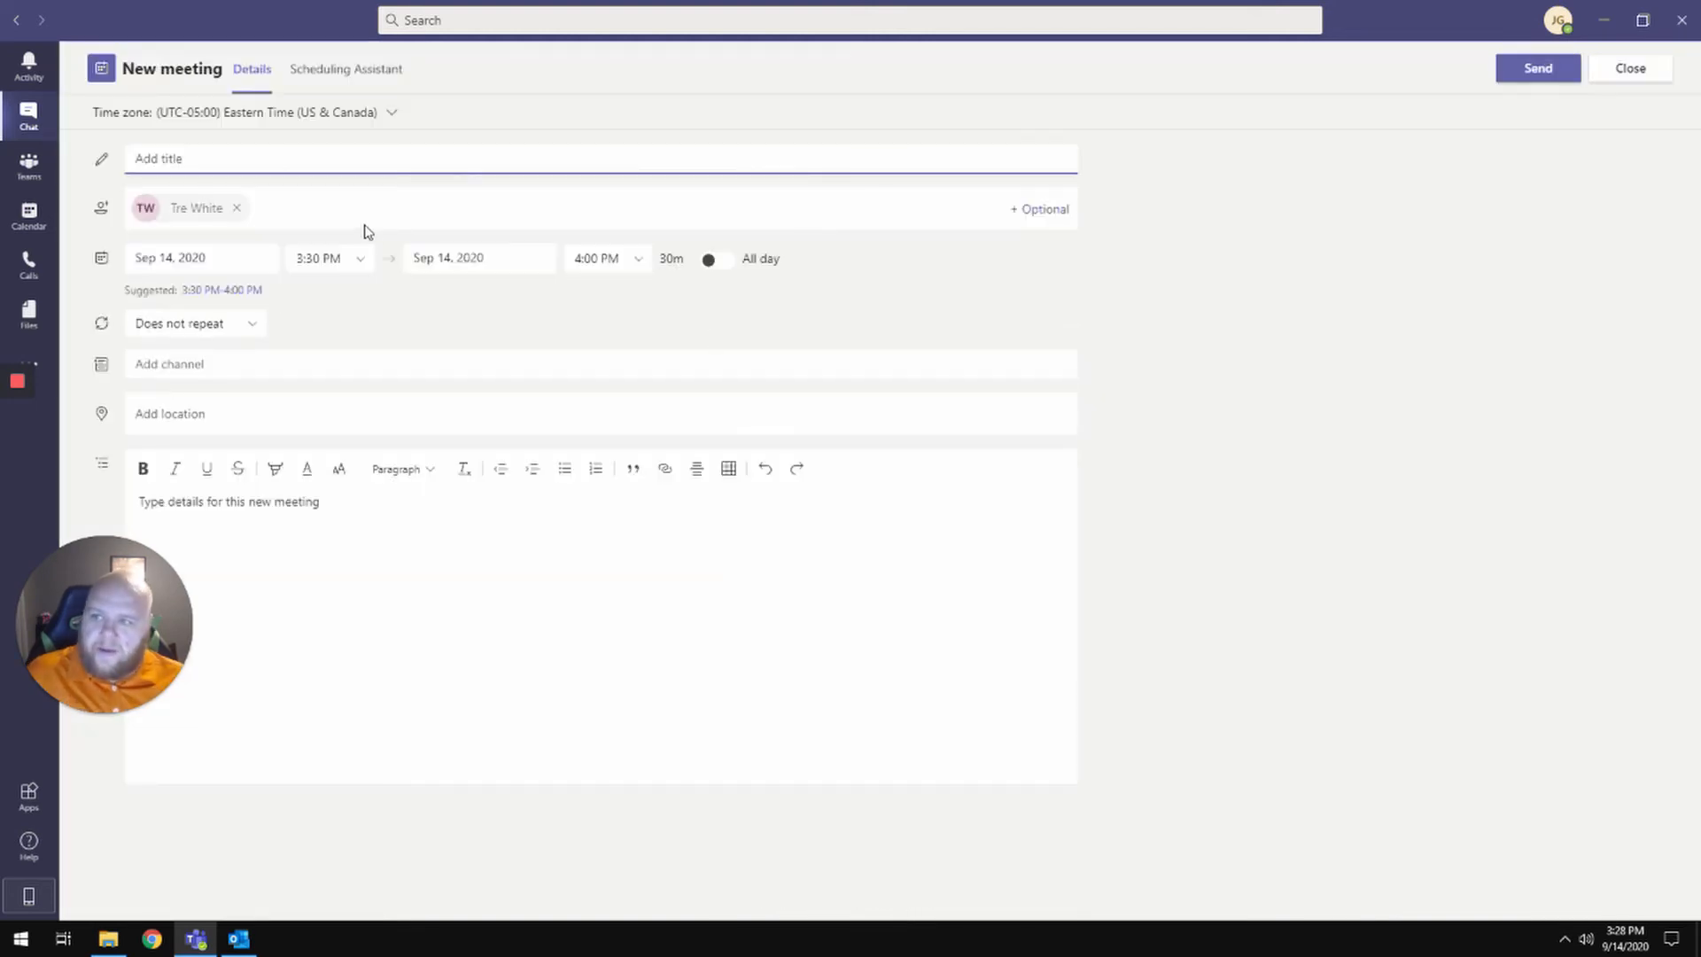
{"action": "type", "text": "propos"}
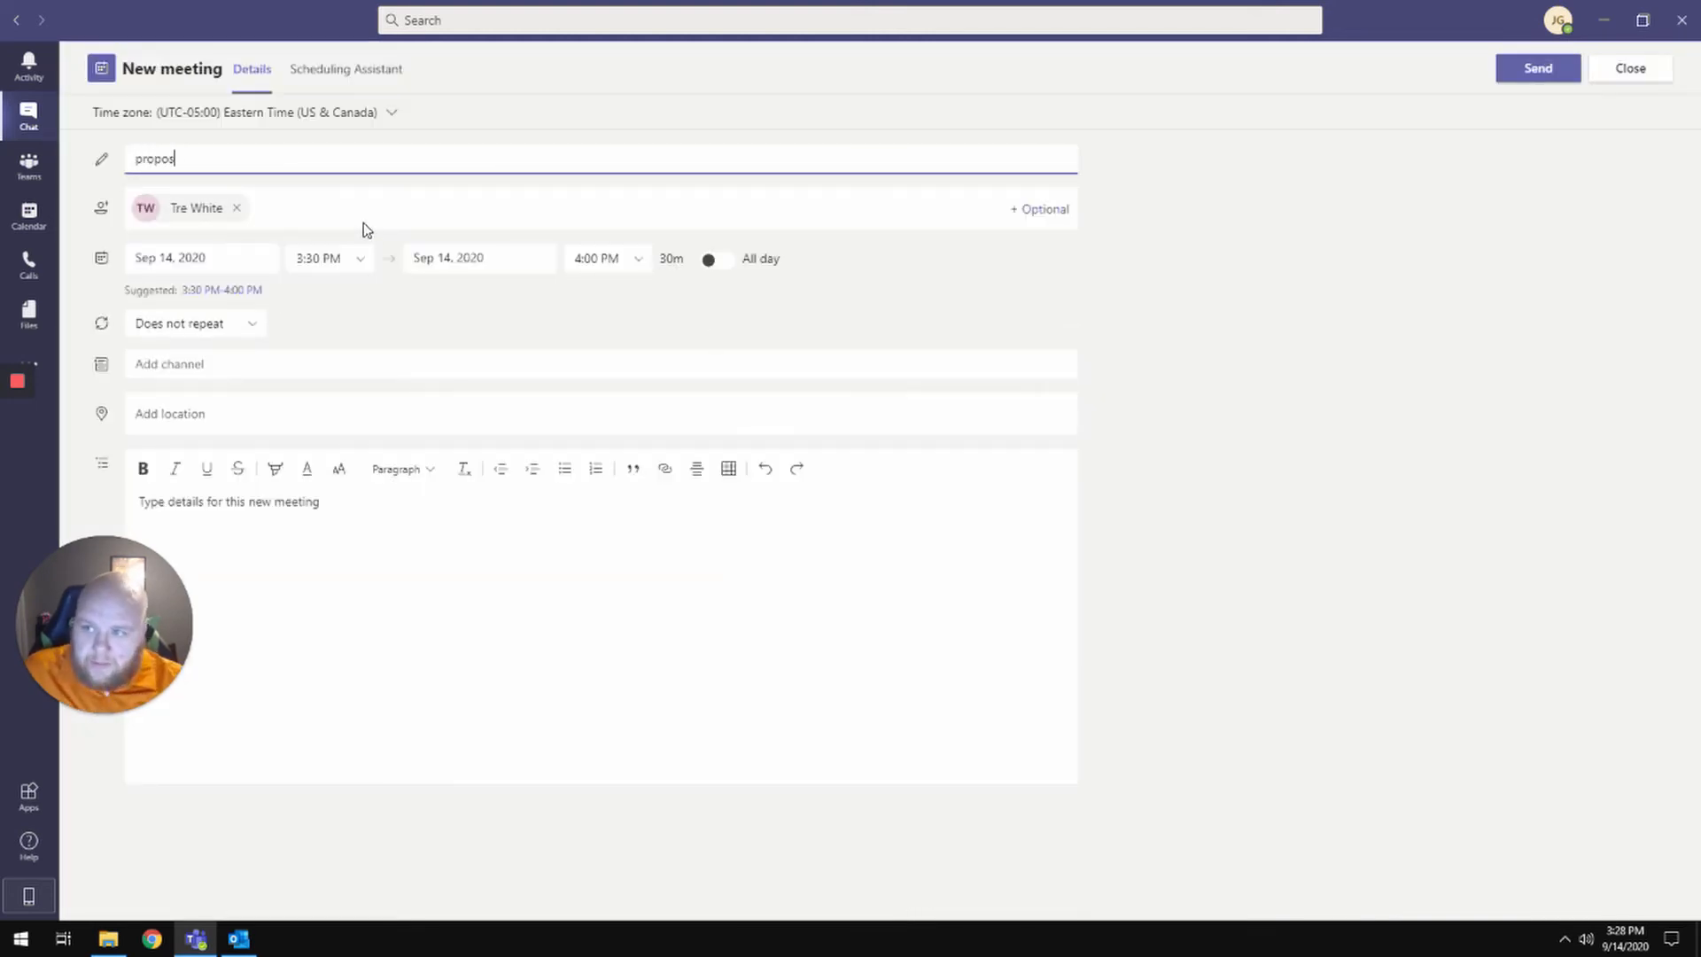
{"action": "type", "text": "al recap"}
{"action": "key", "text": "Tab"}
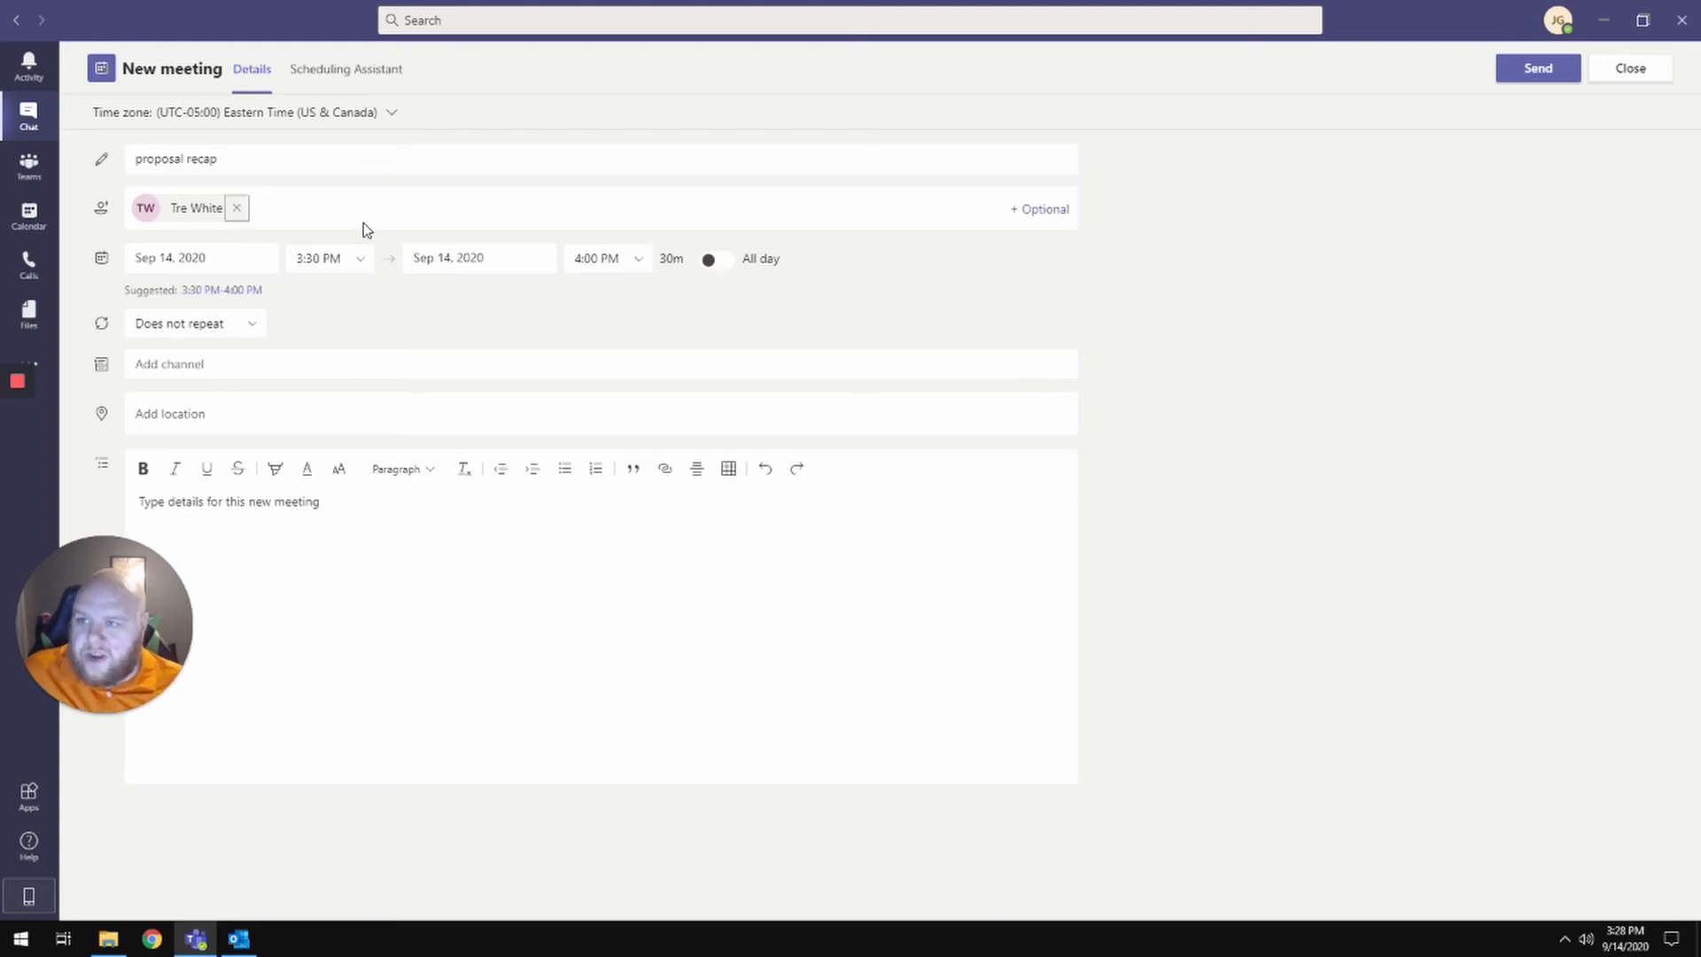
- Move the meeting to Sep 16, describe the 123 fake street proposal, and send it
{"action": "left_click", "coordinate": [262, 263]}
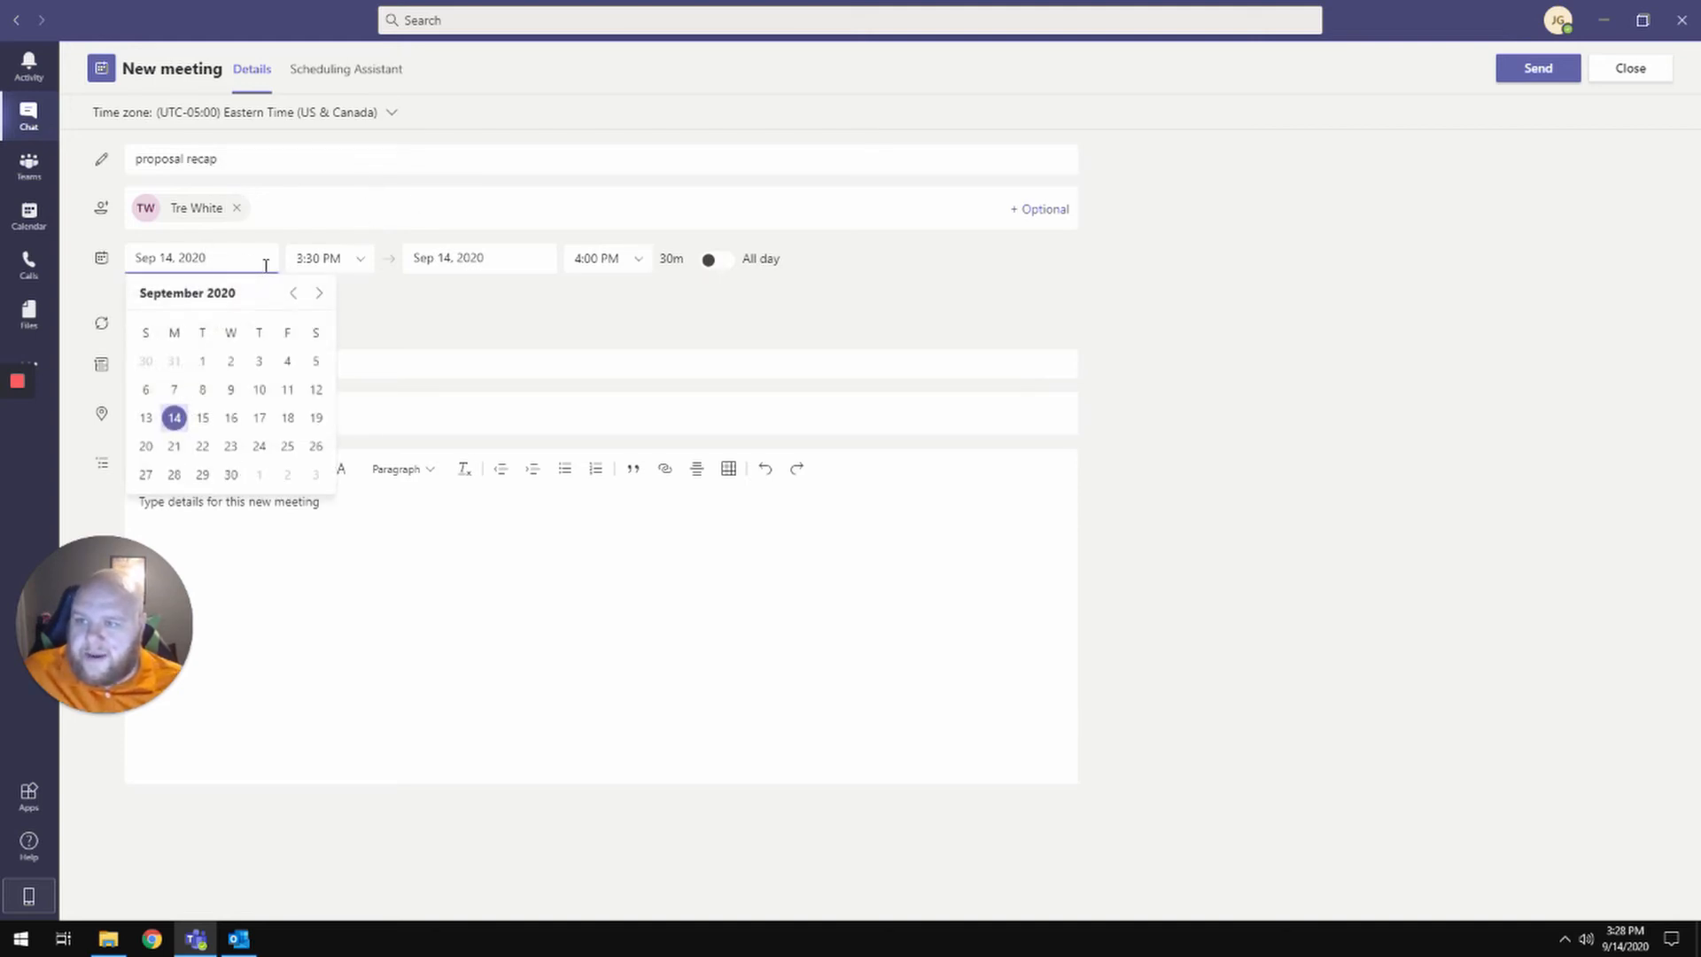
{"action": "left_click", "coordinate": [232, 418]}
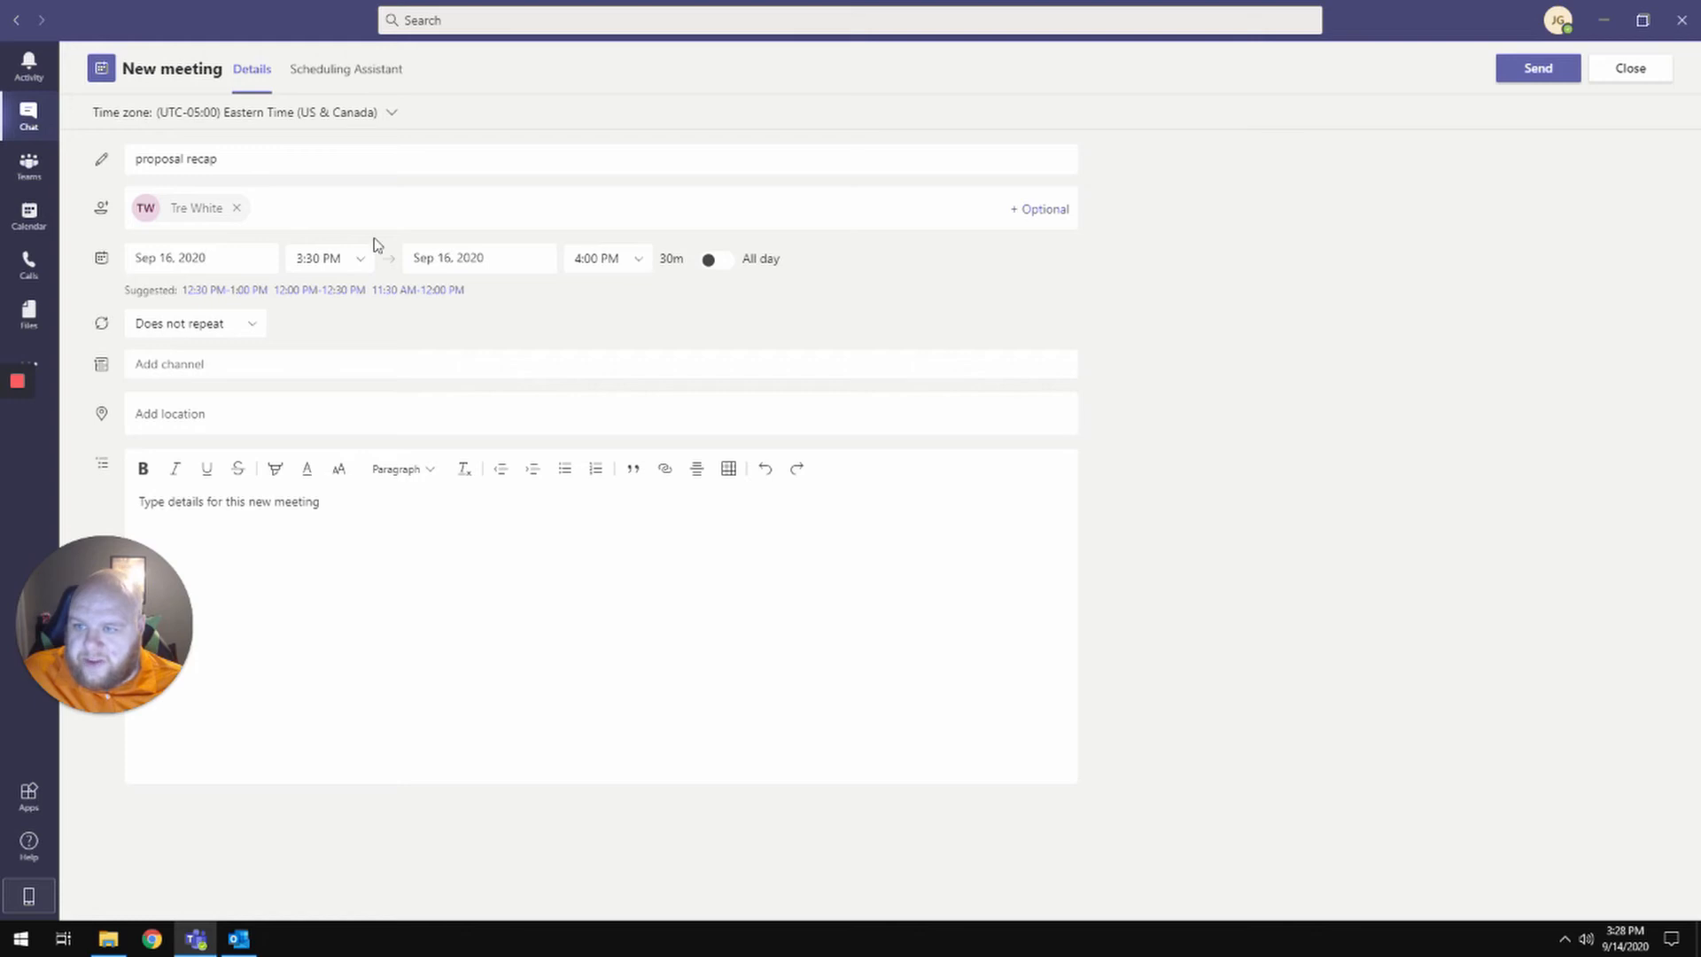
{"action": "left_click", "coordinate": [389, 494]}
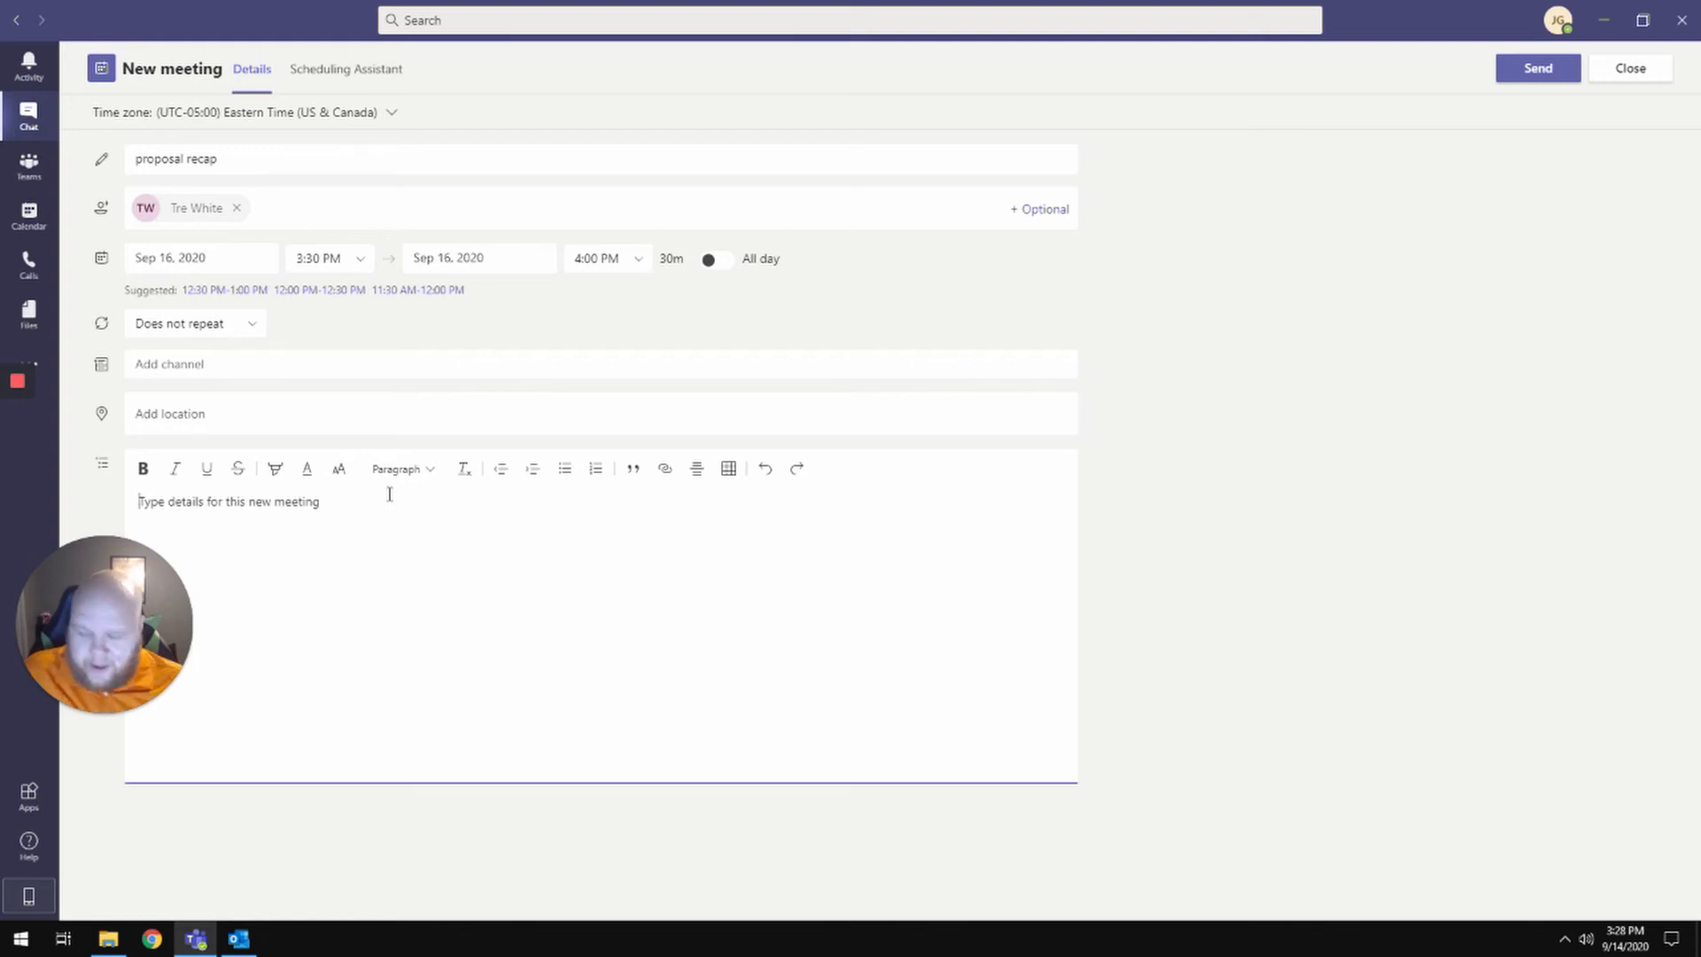
{"action": "type", "text": "Meeting to"}
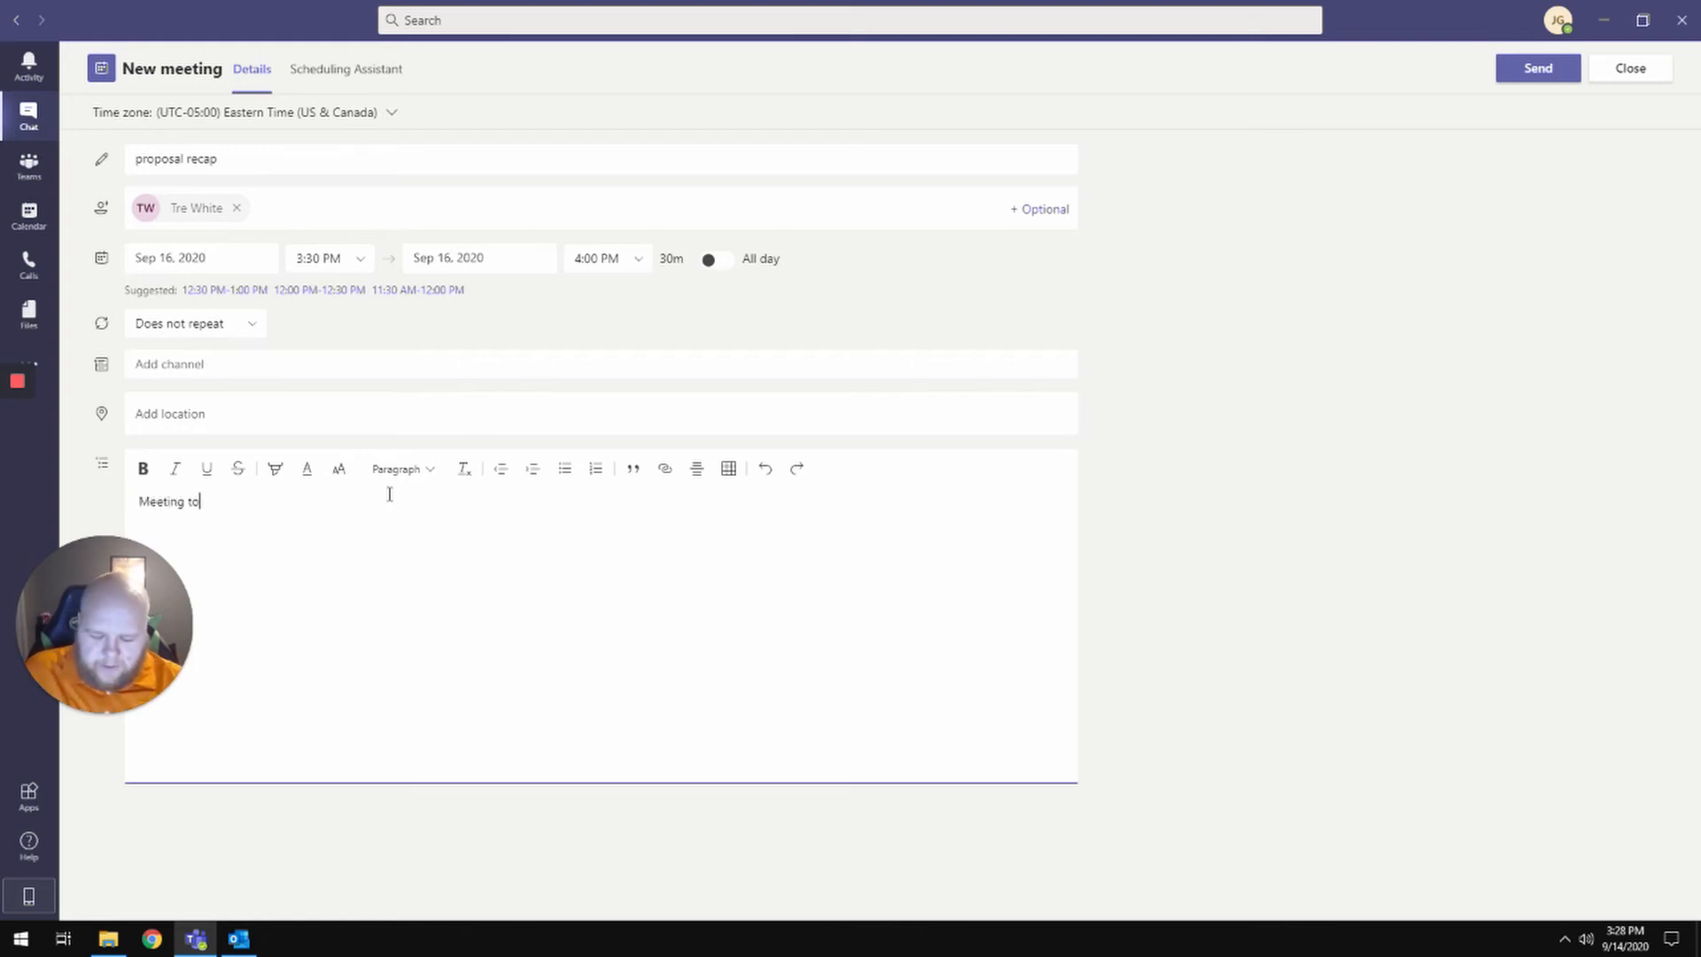
{"action": "type", "text": " go over 123 fake"}
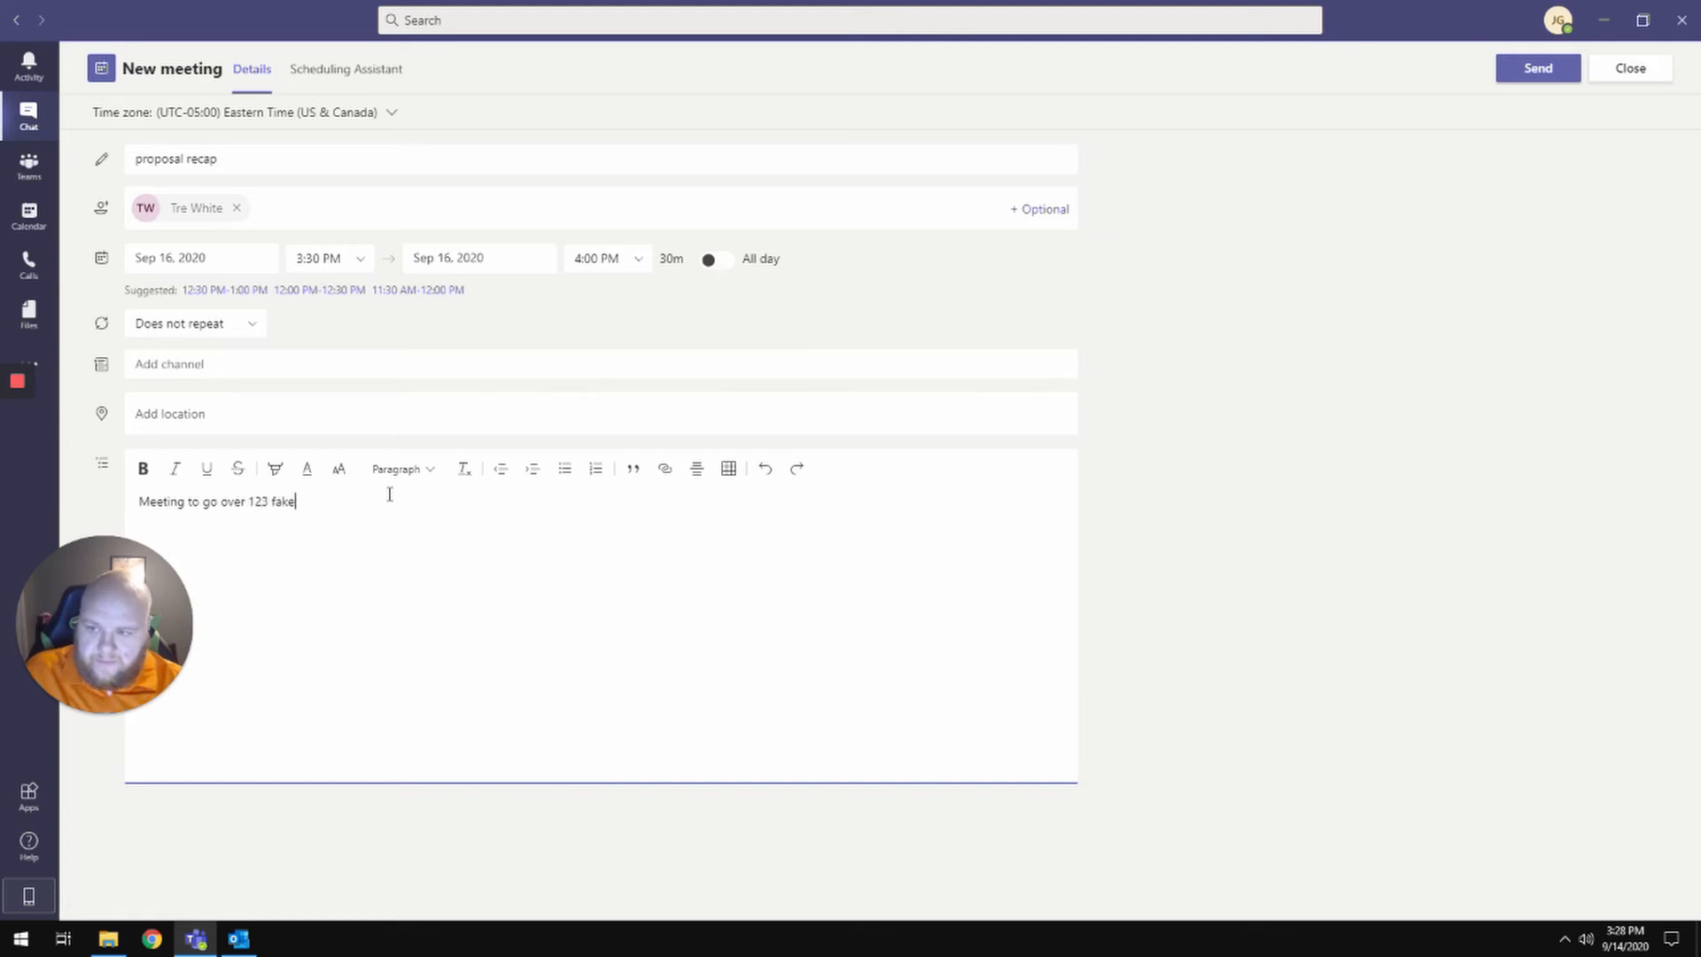
{"action": "type", "text": " street proposal"}
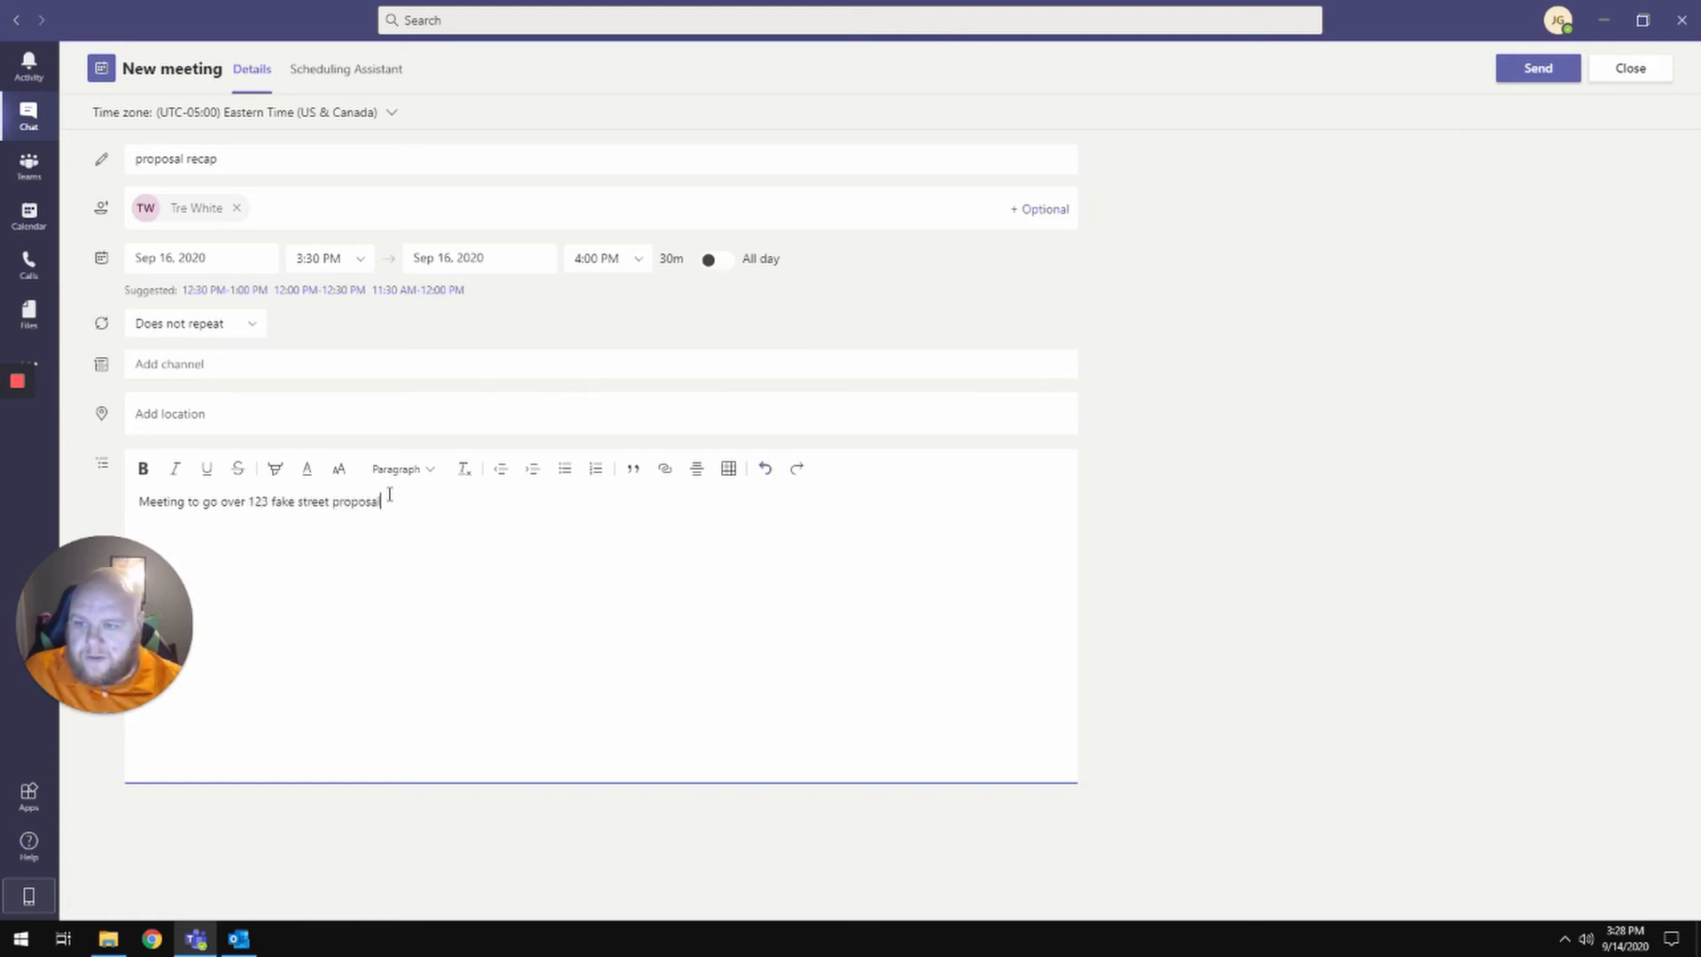
{"action": "left_click", "coordinate": [1526, 71]}
{"action": "left_click", "coordinate": [29, 215]}
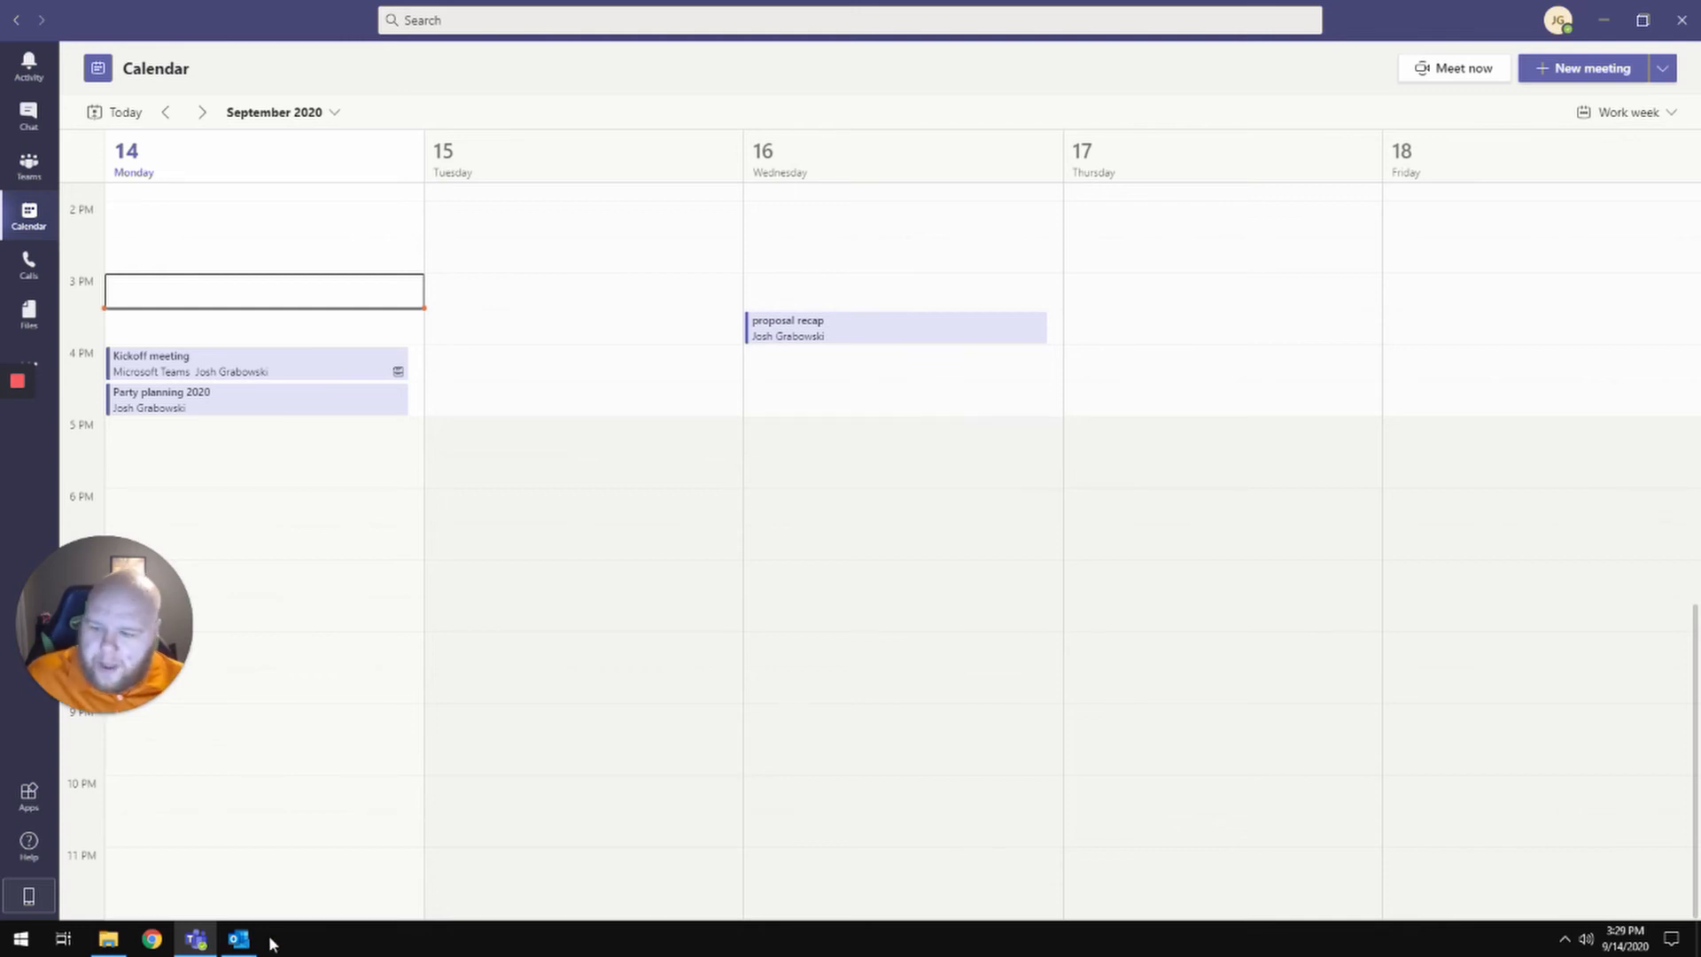
- Switch from the Teams Calendar to the Outlook Inbox
{"action": "left_click", "coordinate": [241, 941]}
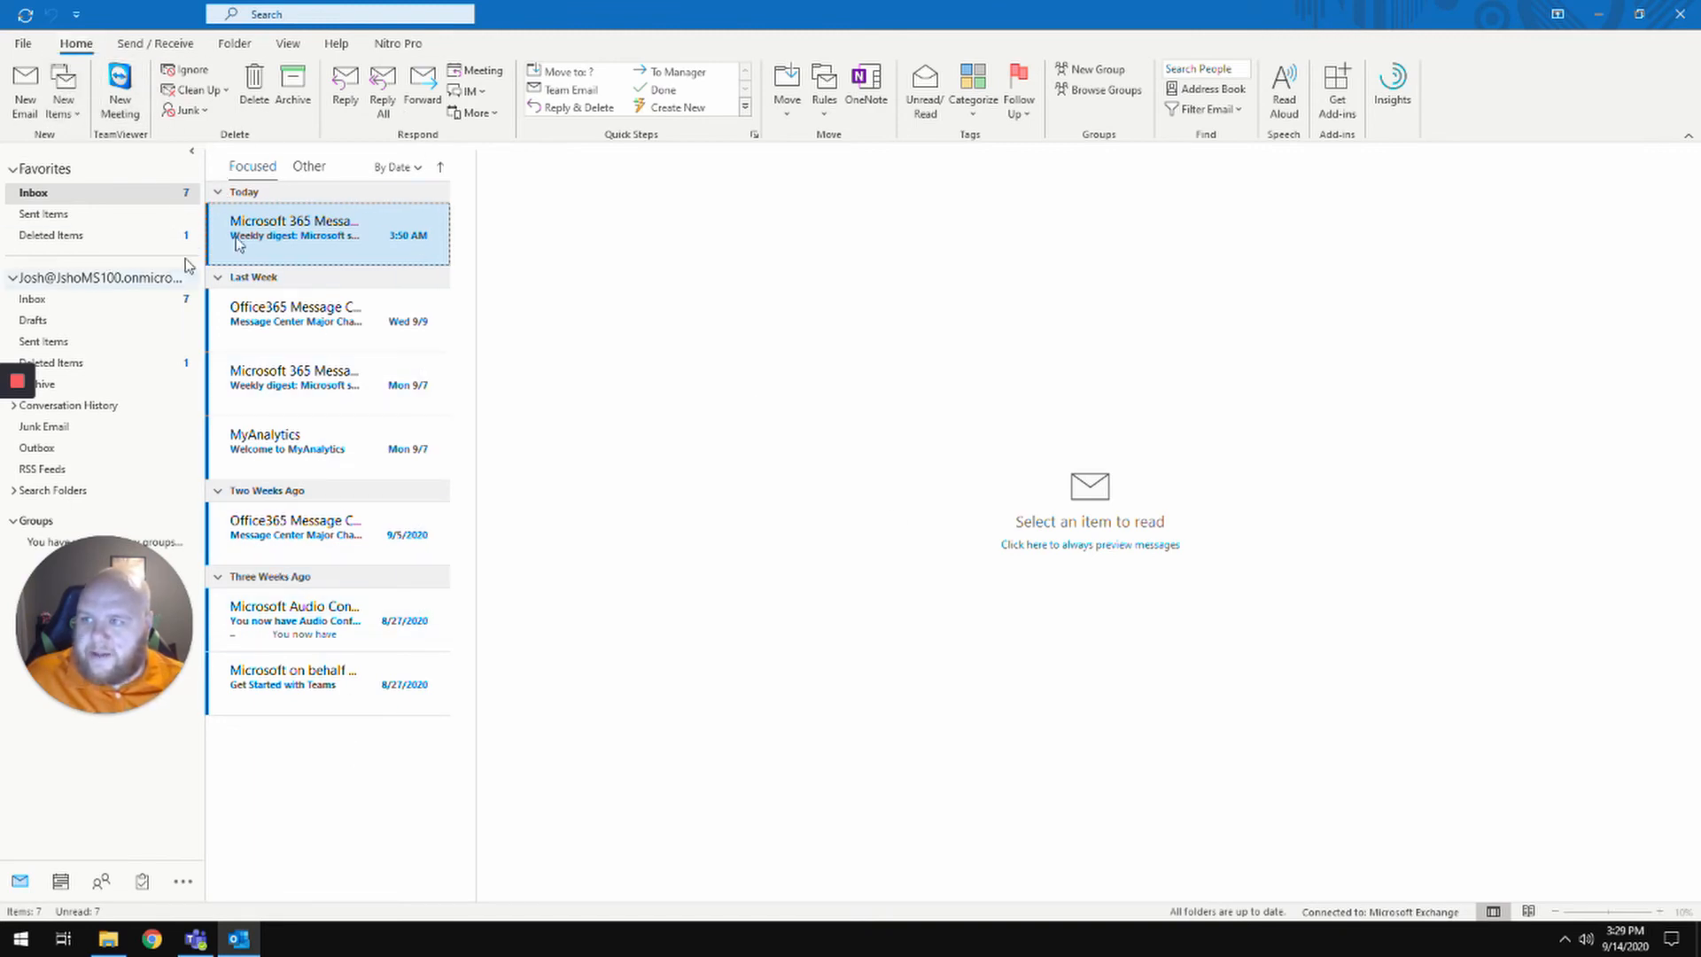
- Create a new Teams Meeting from Outlook's New Items menu
{"action": "left_click", "coordinate": [76, 112]}
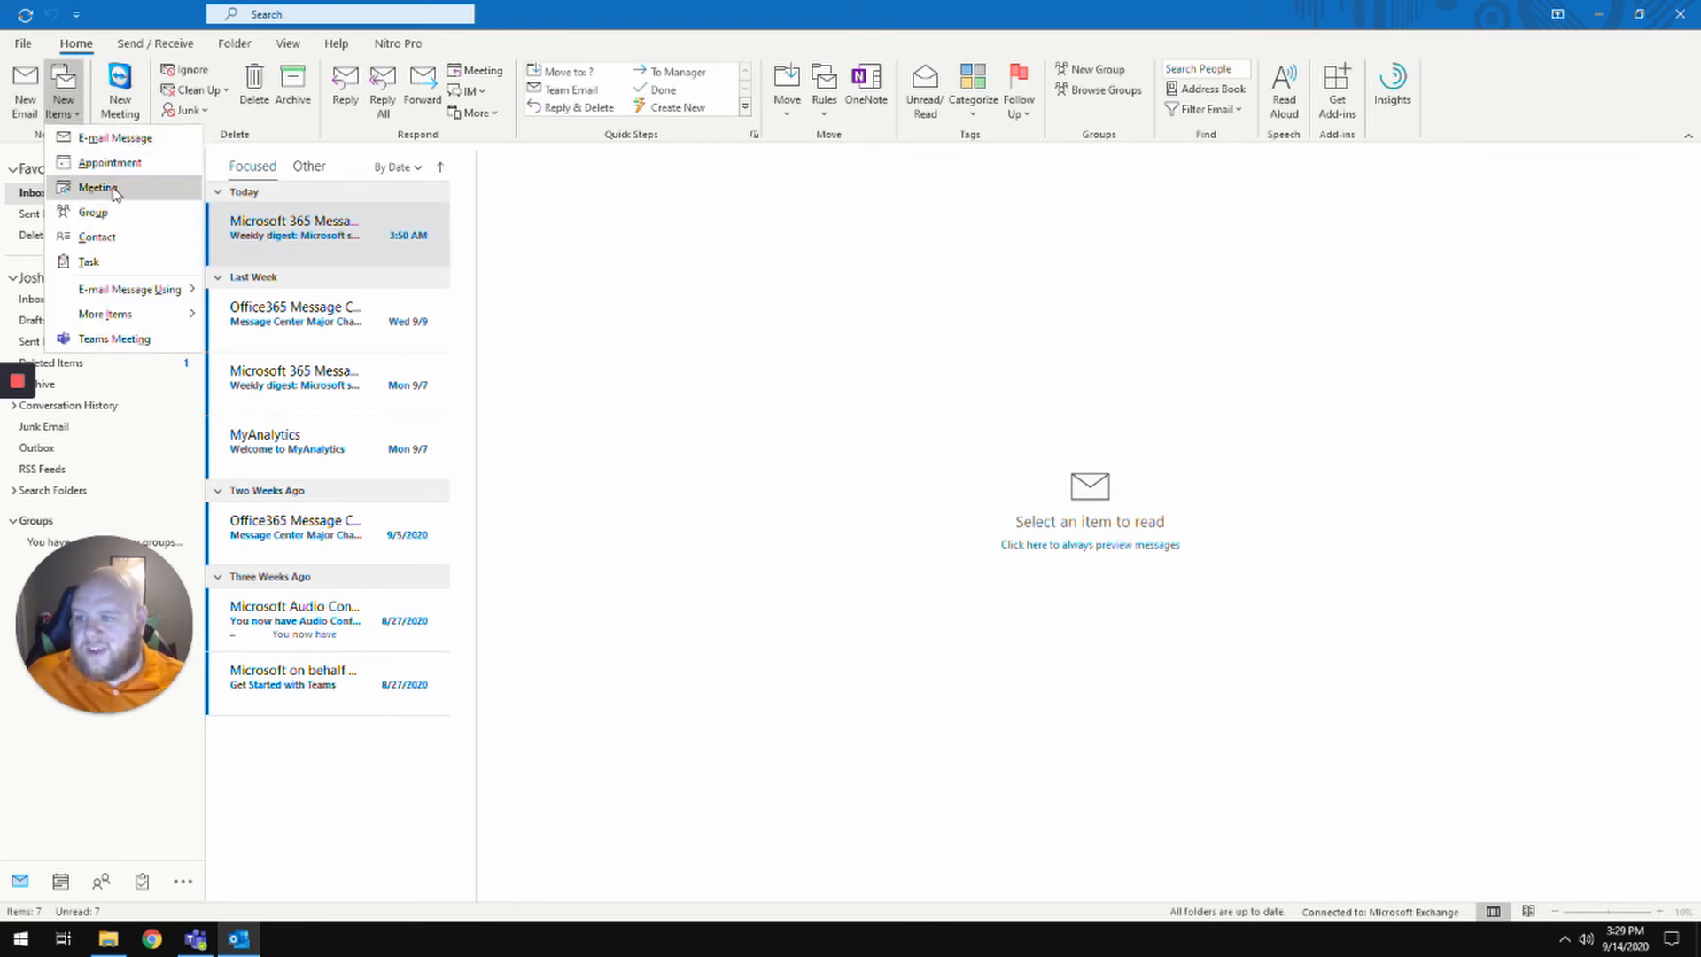
{"action": "left_click", "coordinate": [137, 342]}
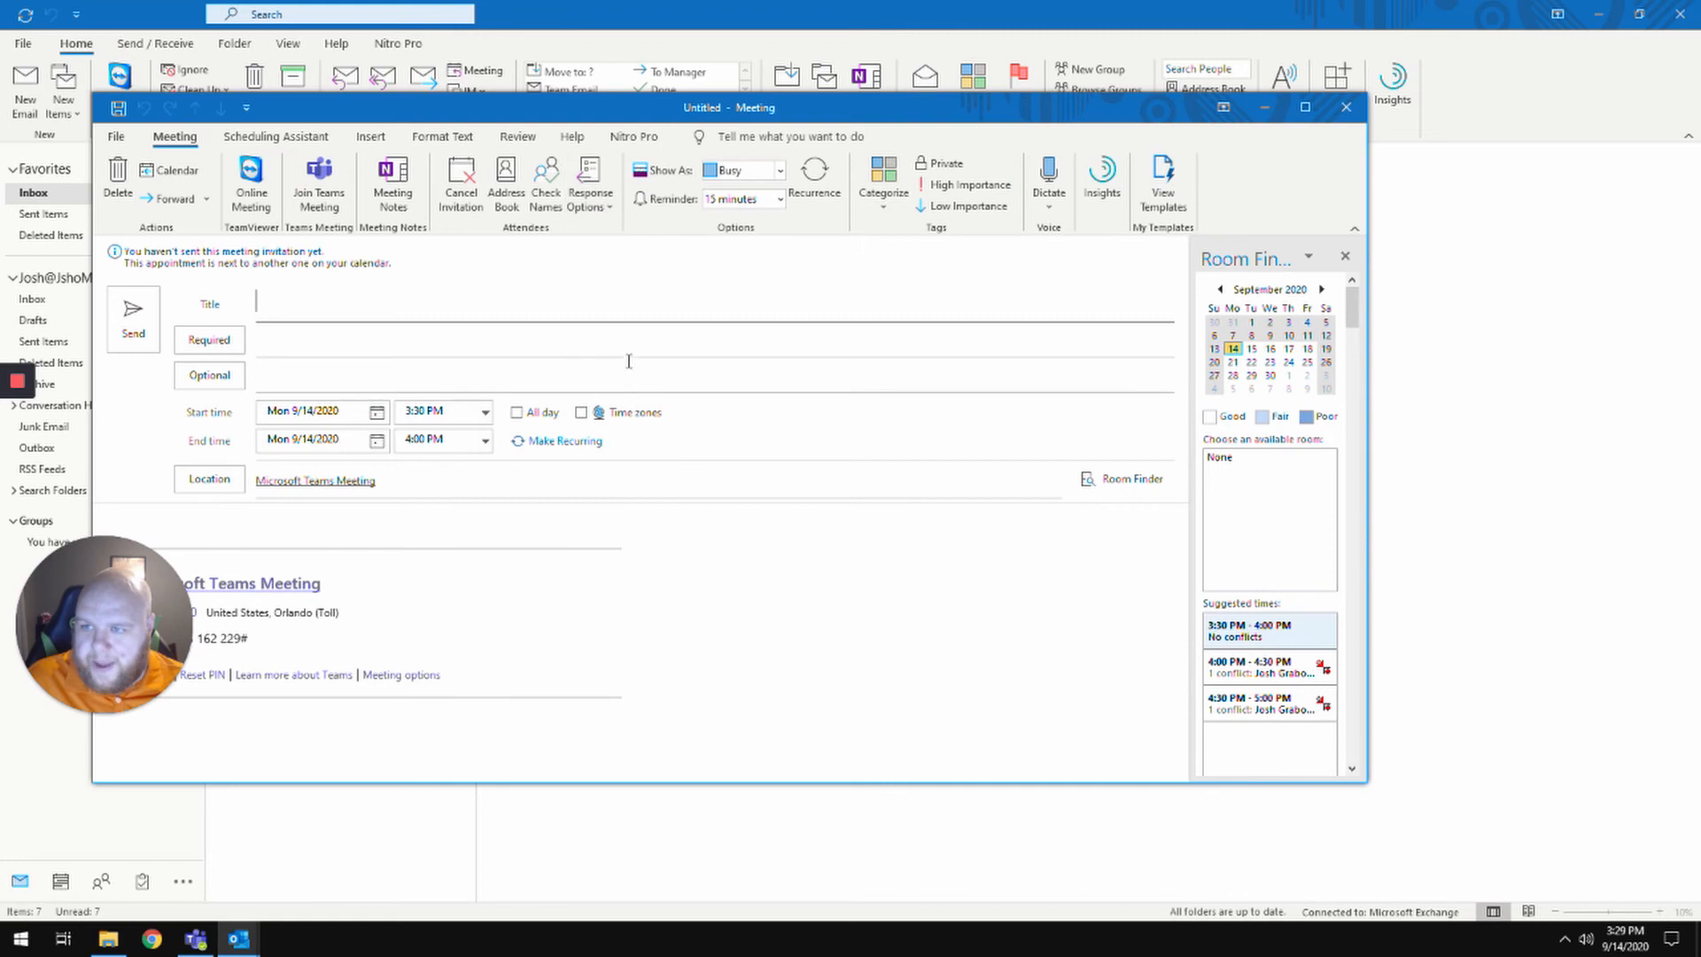
- Title the new Outlook meeting 'Pizza Party'
{"action": "type", "text": "New"}
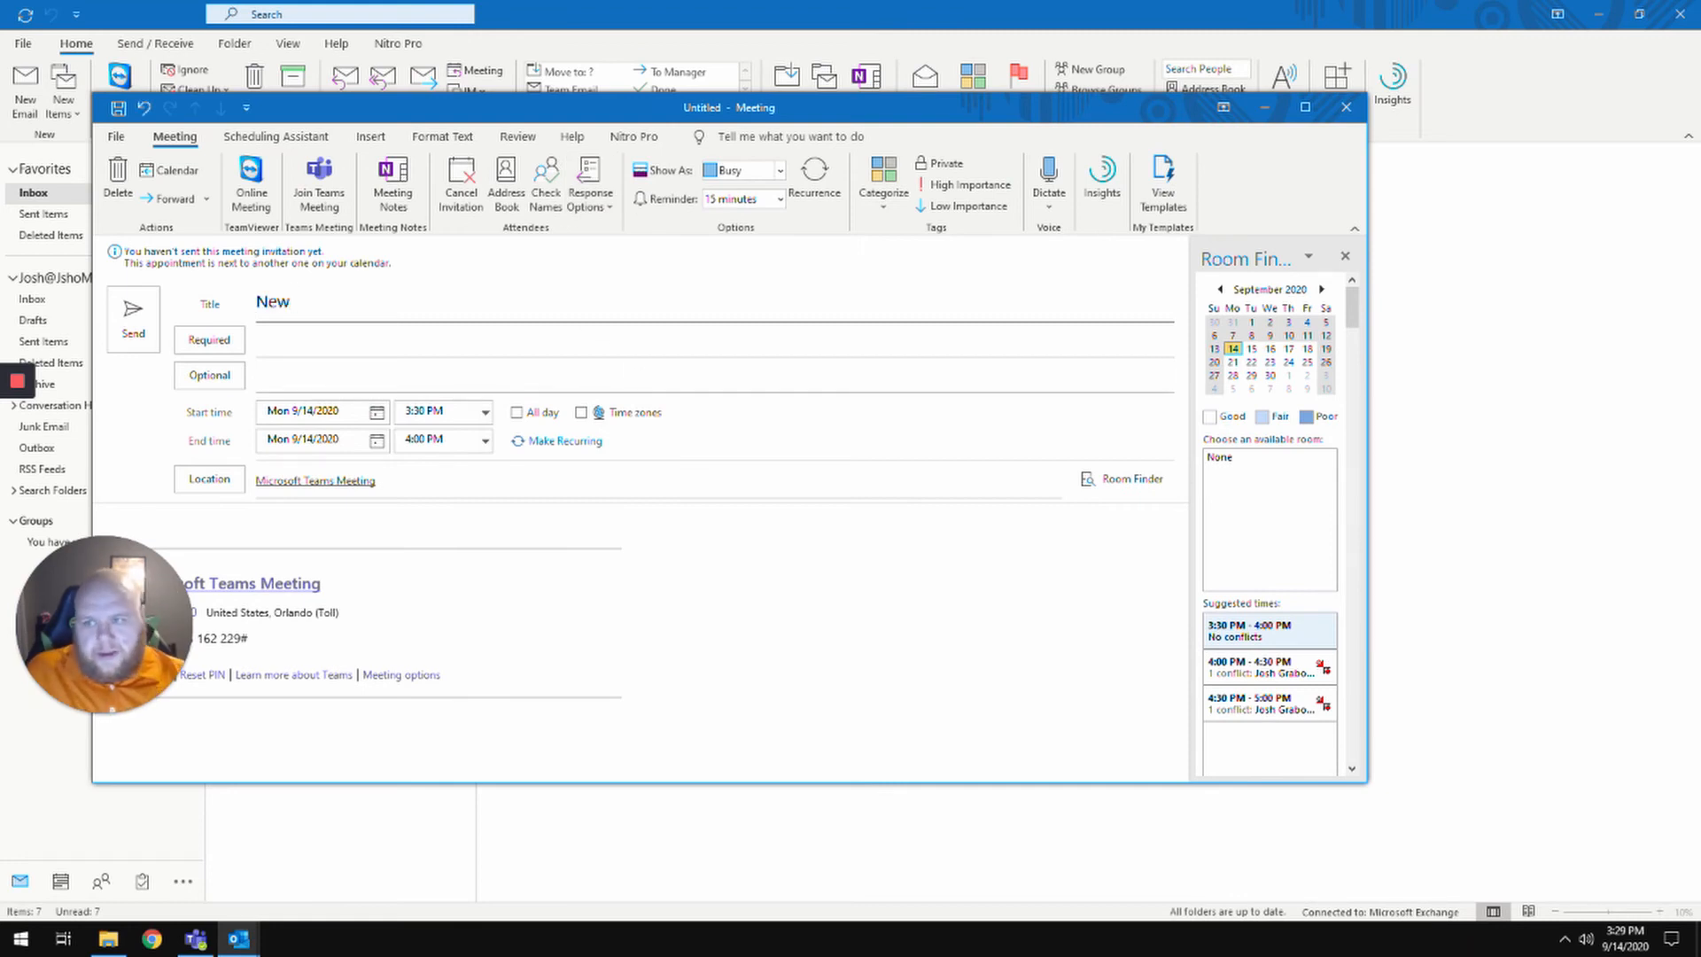
{"action": "key", "text": "BackSpace"}
{"action": "key", "text": "BackSpace"}
{"action": "key", "text": "BackSpace"}
{"action": "type", "text": "Pizza POa"}
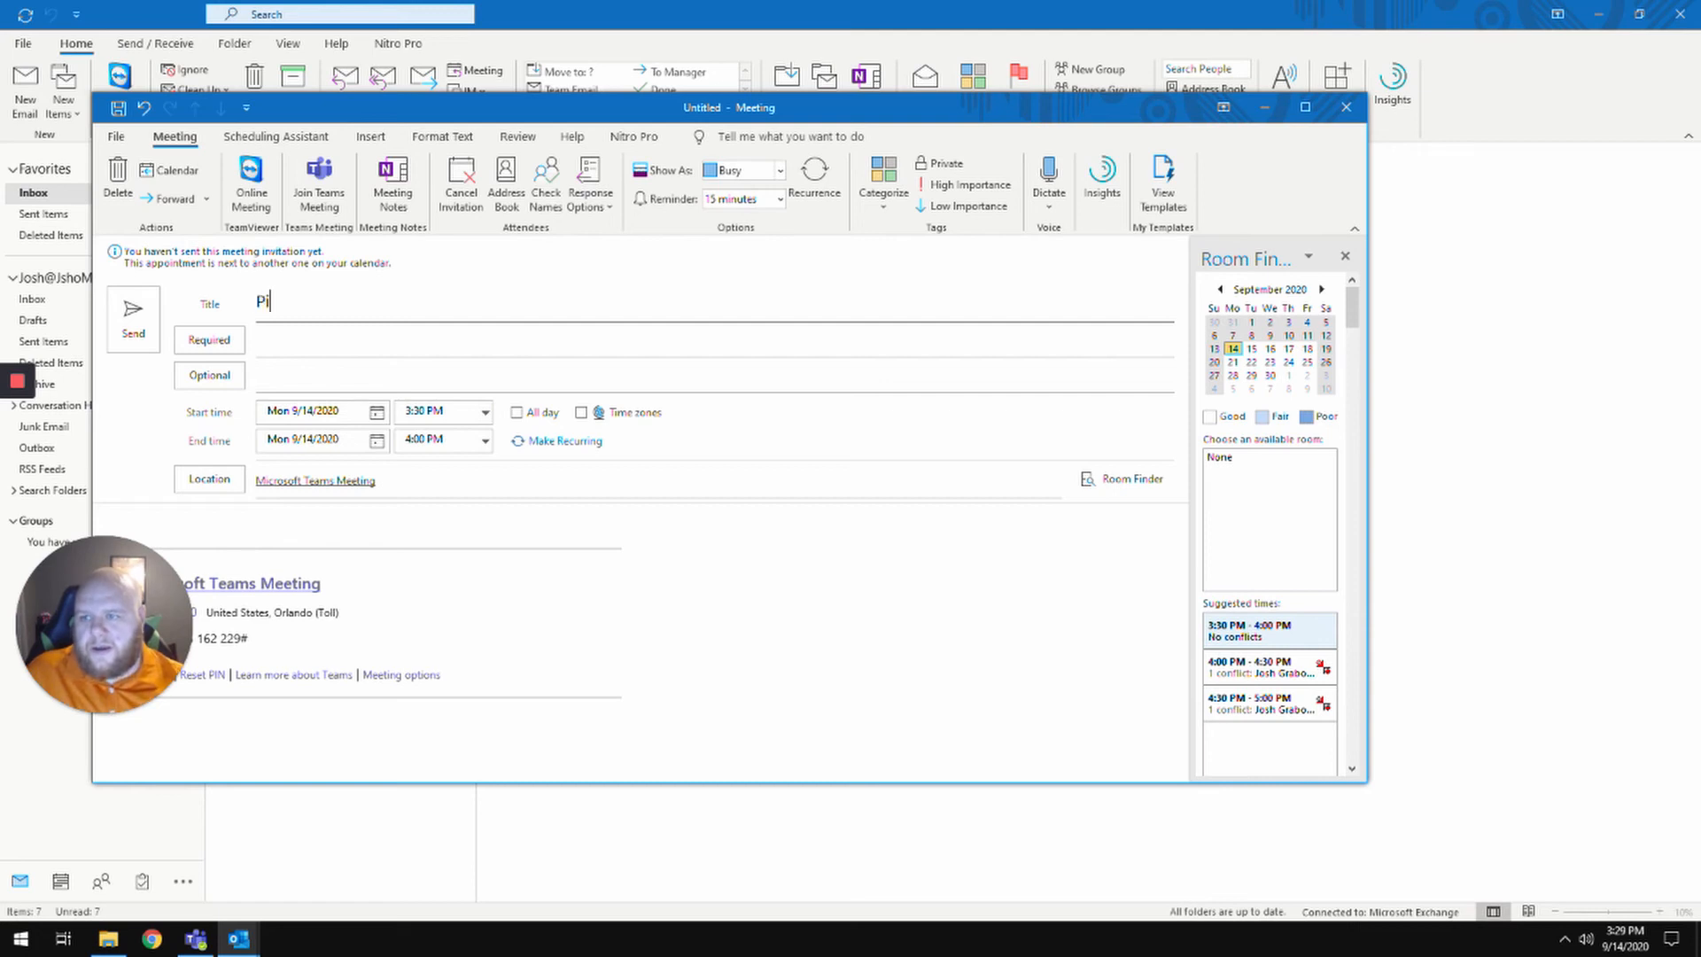
{"action": "key", "text": "BackSpace"}
{"action": "key", "text": "BackSpace"}
{"action": "type", "text": "arty"}
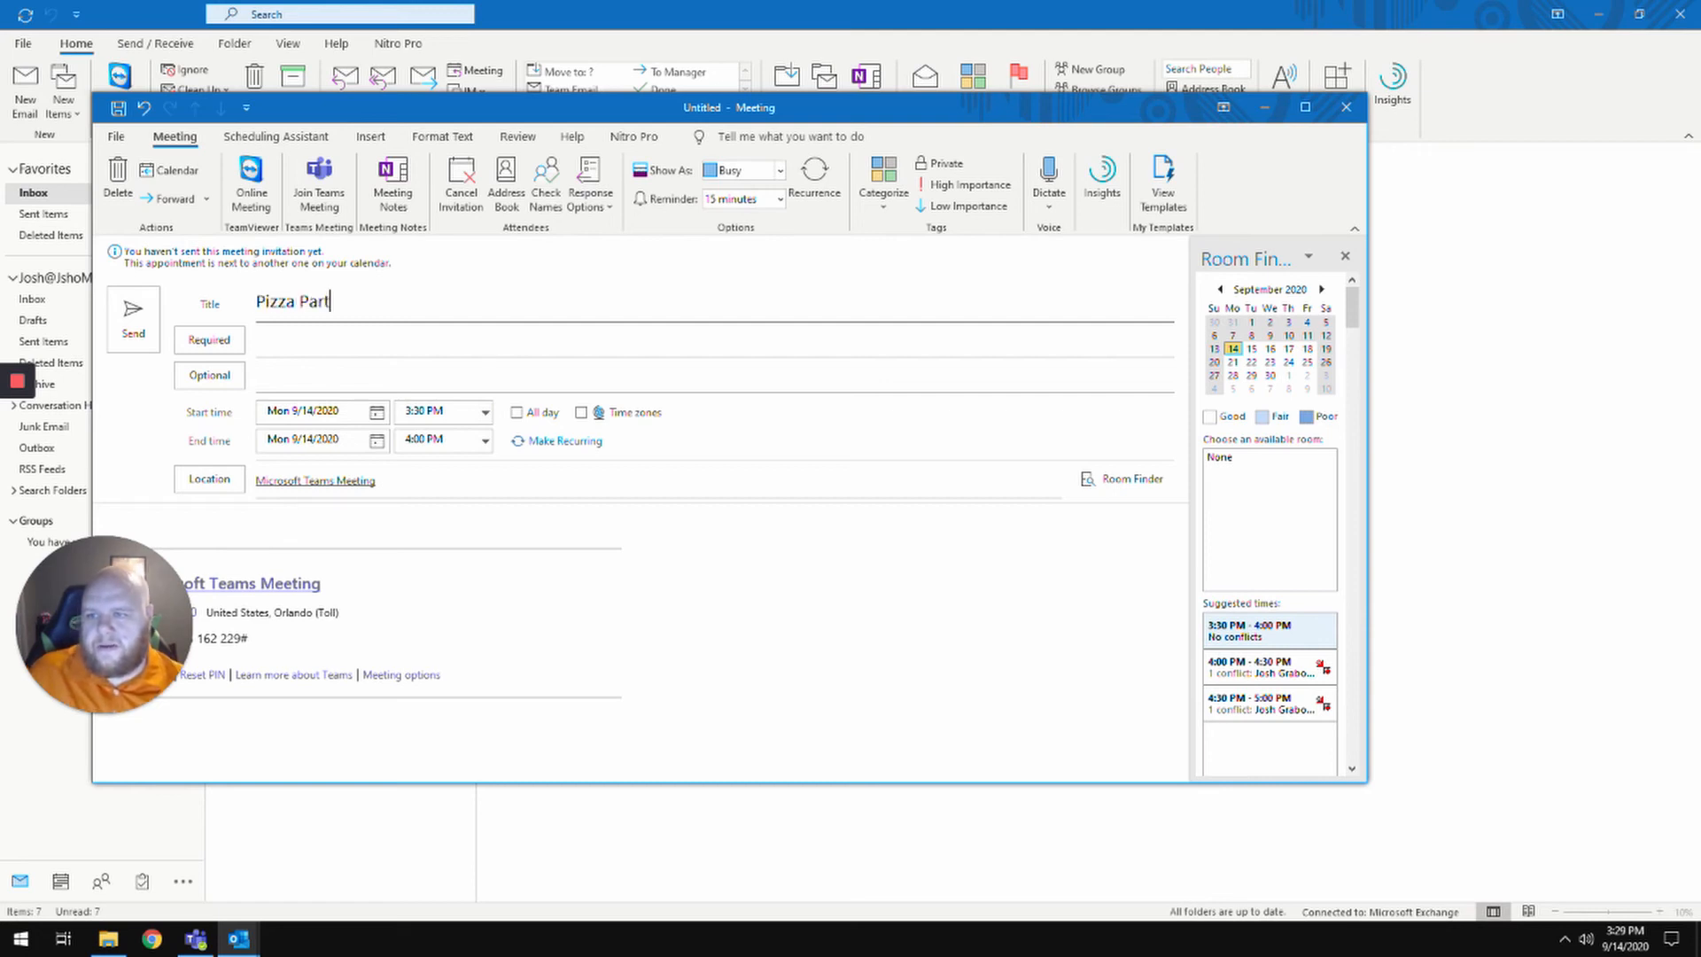
- Schedule the meeting for Tue 9/15/2020, 3:00 to 3:30 PM
{"action": "left_click", "coordinate": [377, 412]}
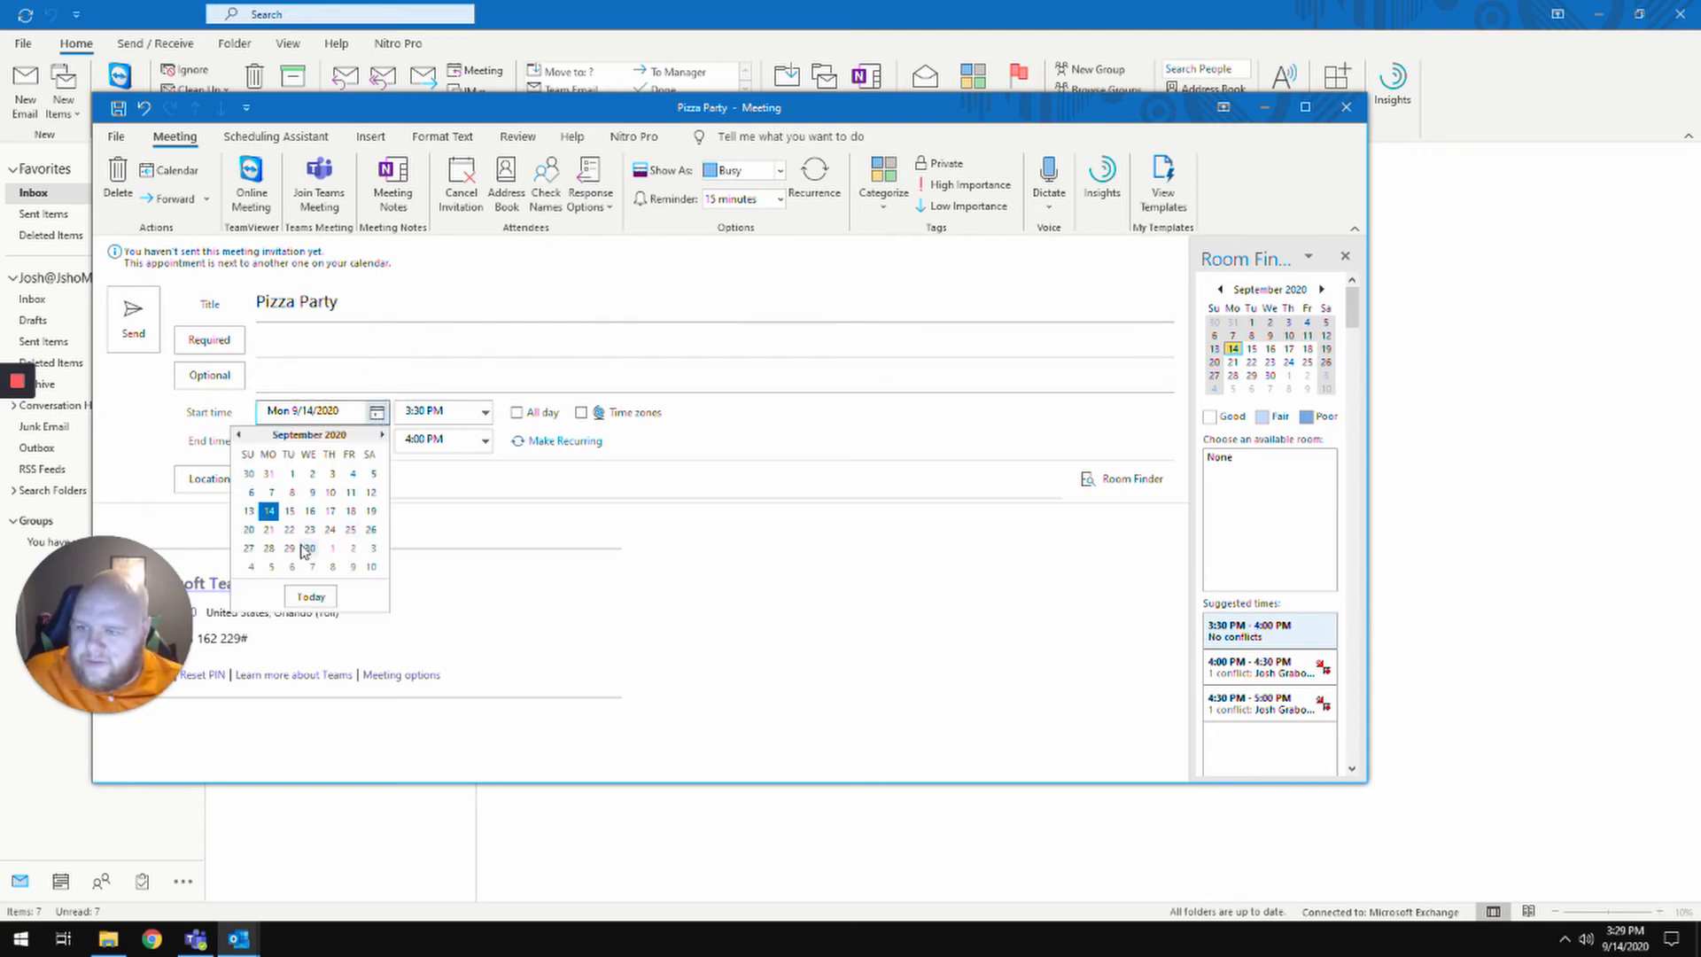
{"action": "left_click", "coordinate": [288, 523]}
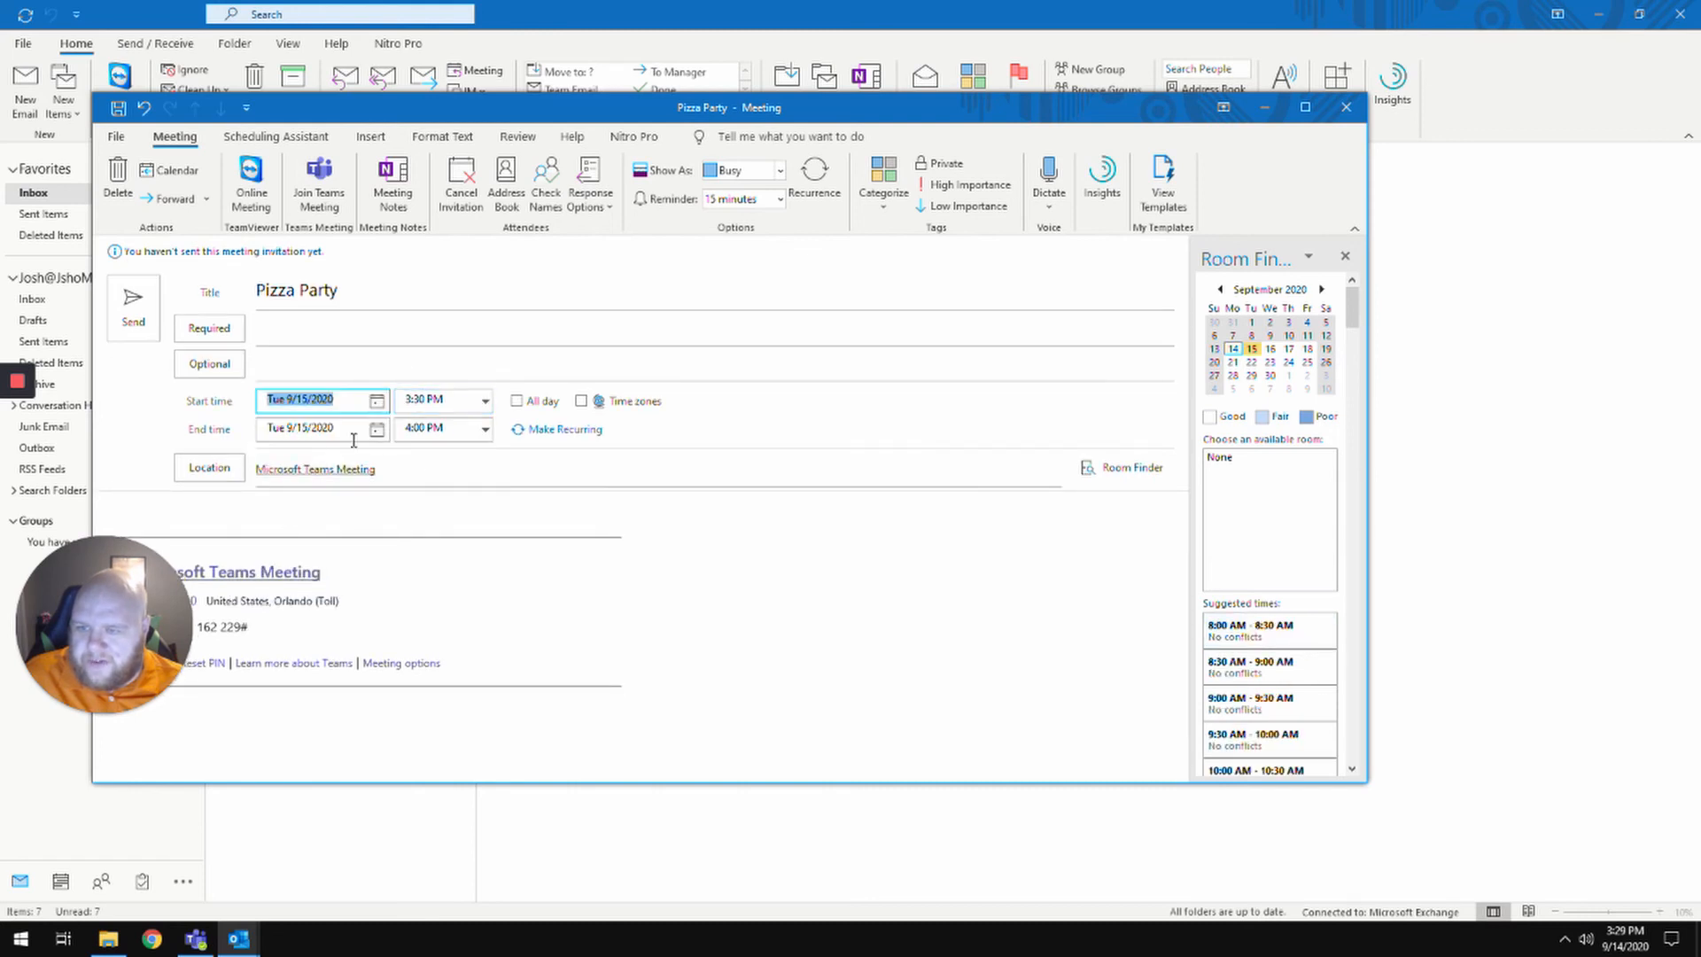
{"action": "left_click", "coordinate": [485, 401]}
{"action": "left_click", "coordinate": [485, 424]}
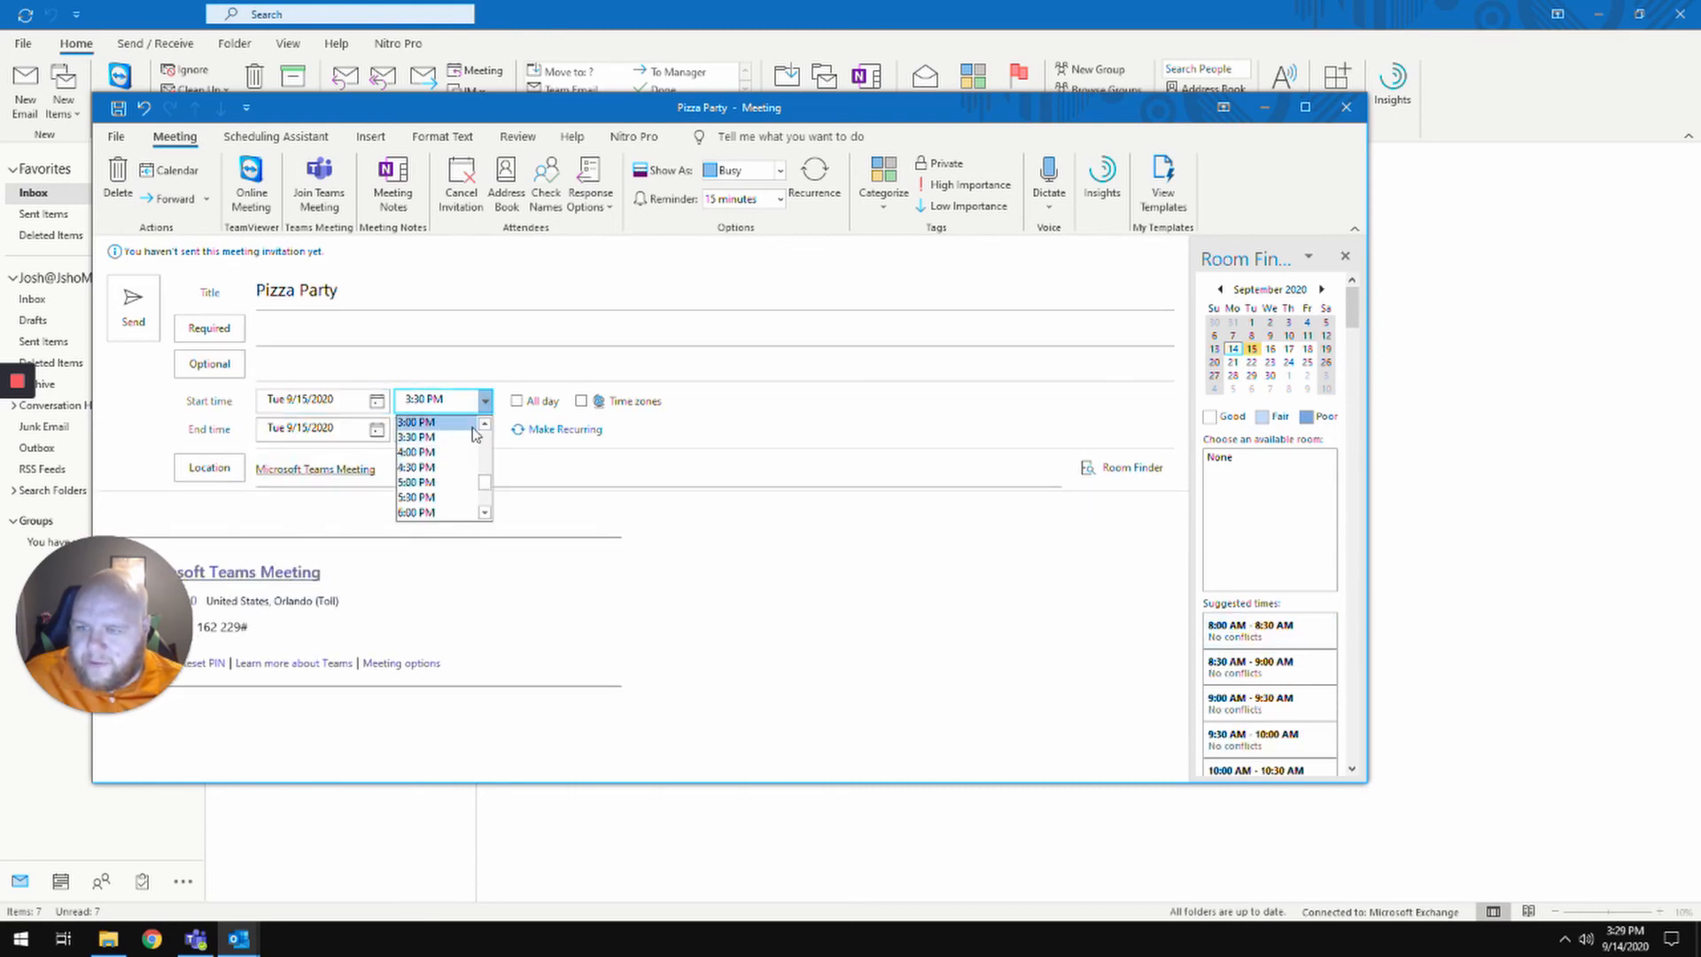
{"action": "left_click", "coordinate": [435, 424]}
{"action": "left_click", "coordinate": [299, 326]}
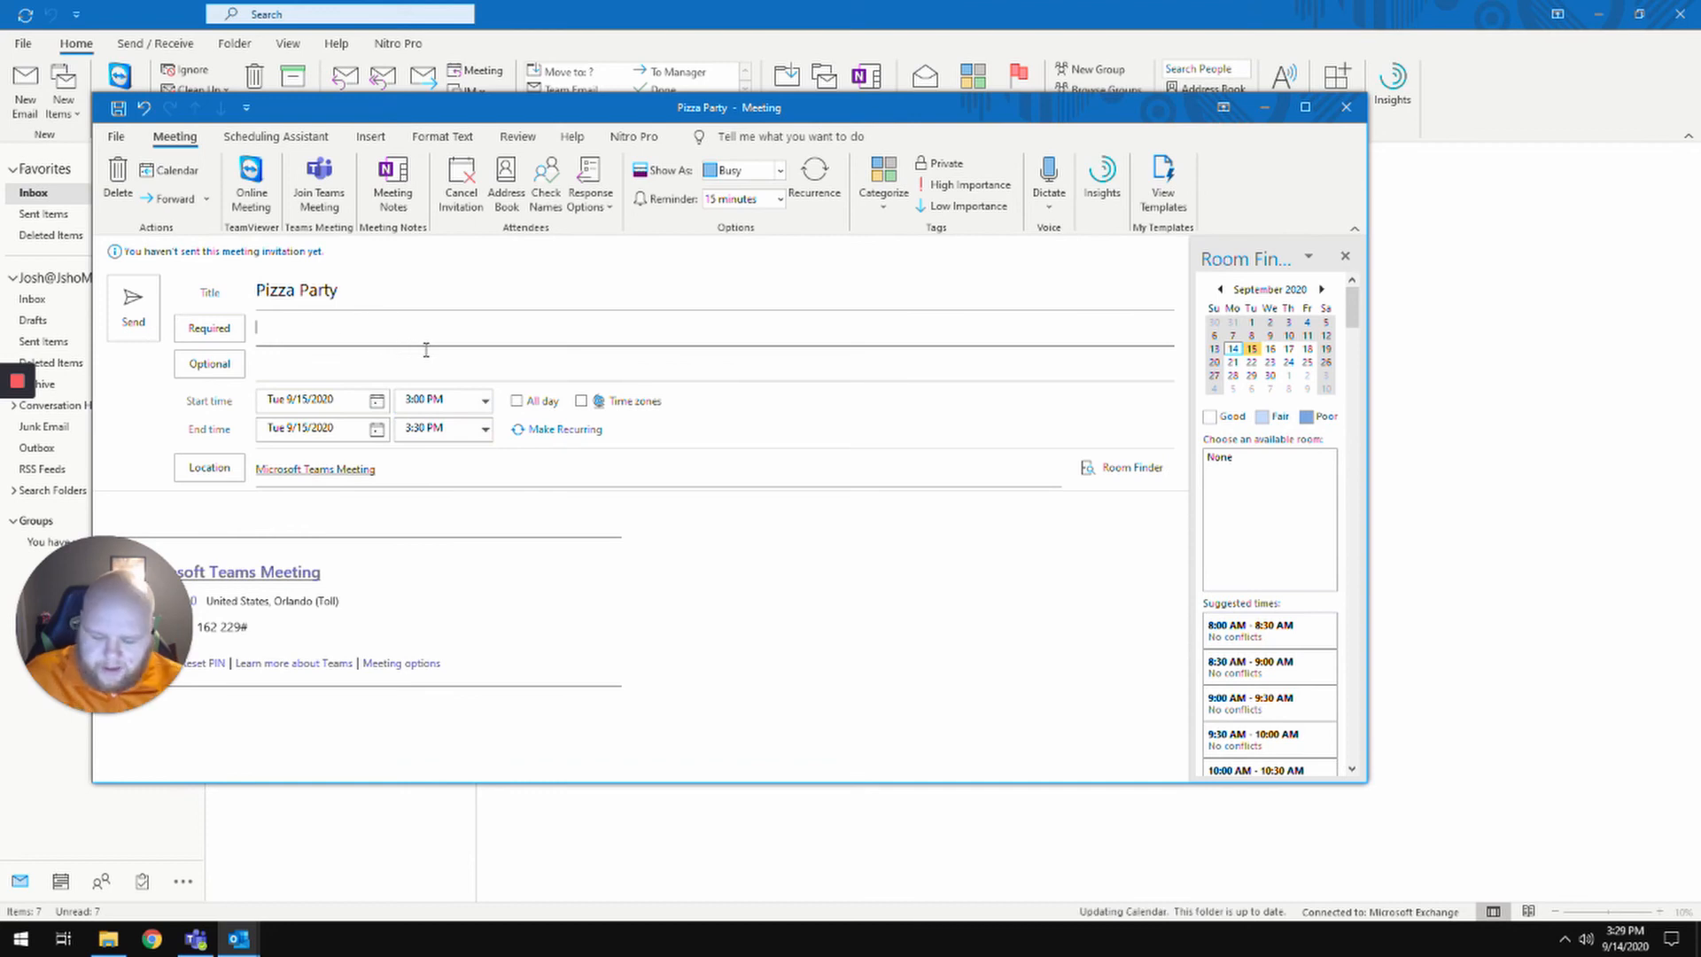
- Add two colleagues from the suggestions as required attendees
{"action": "type", "text": "bi"}
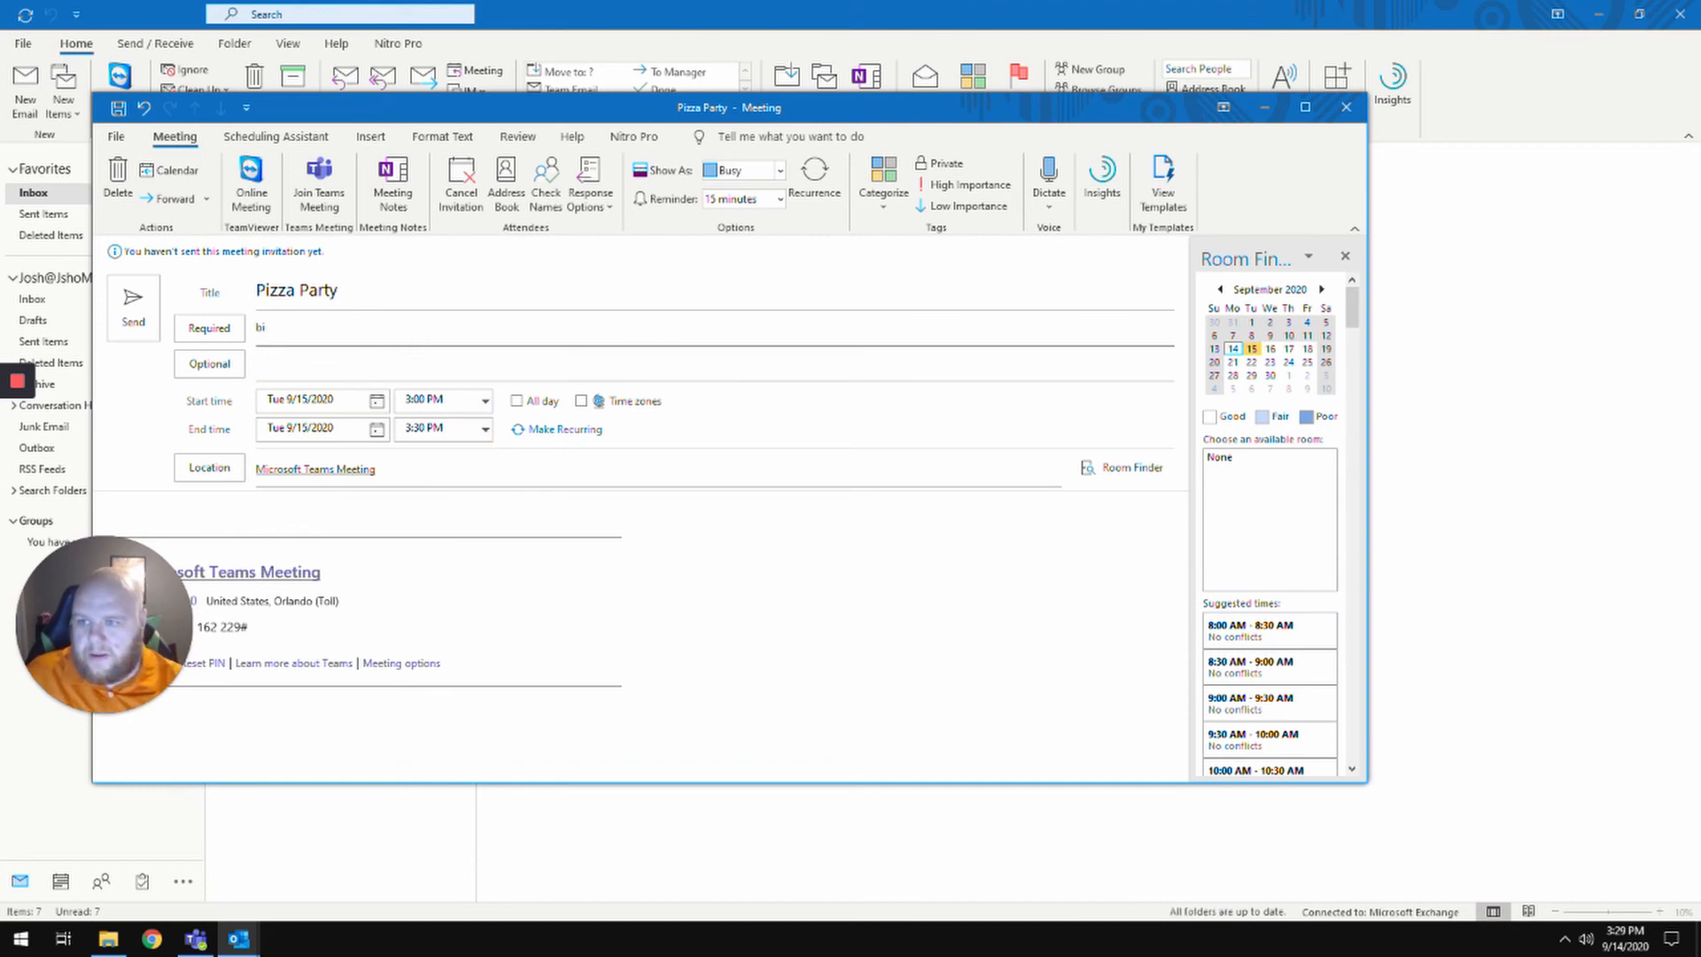
{"action": "key", "text": "BackSpace"}
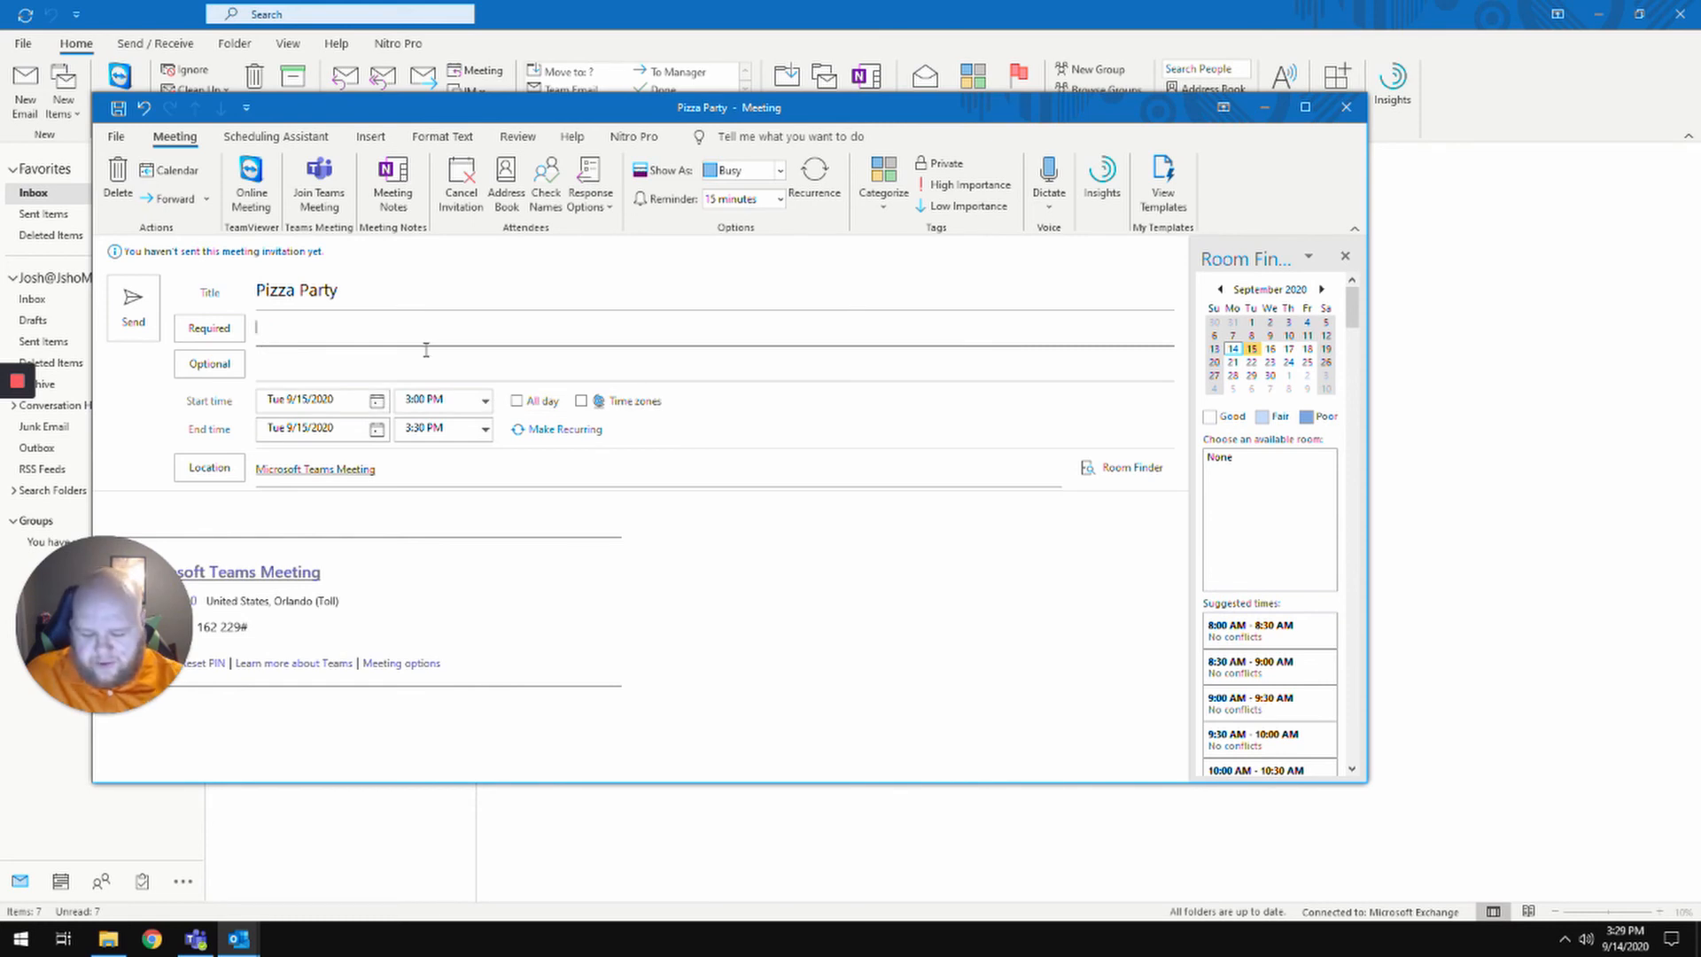
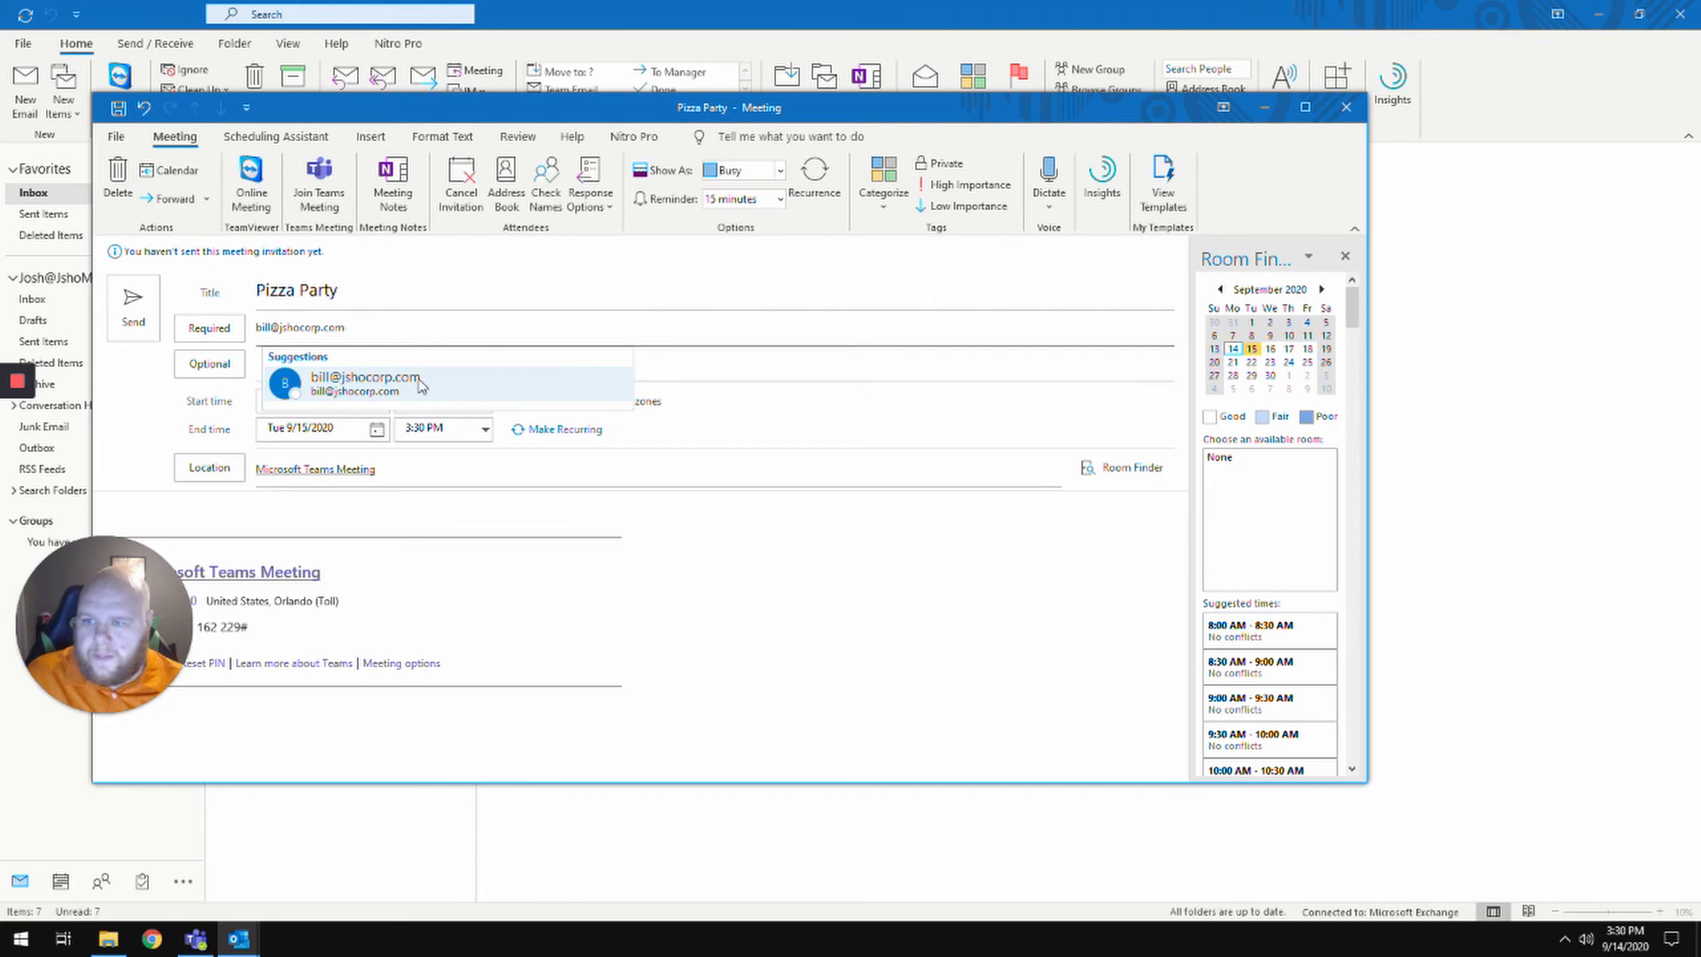
{"action": "left_click", "coordinate": [420, 379]}
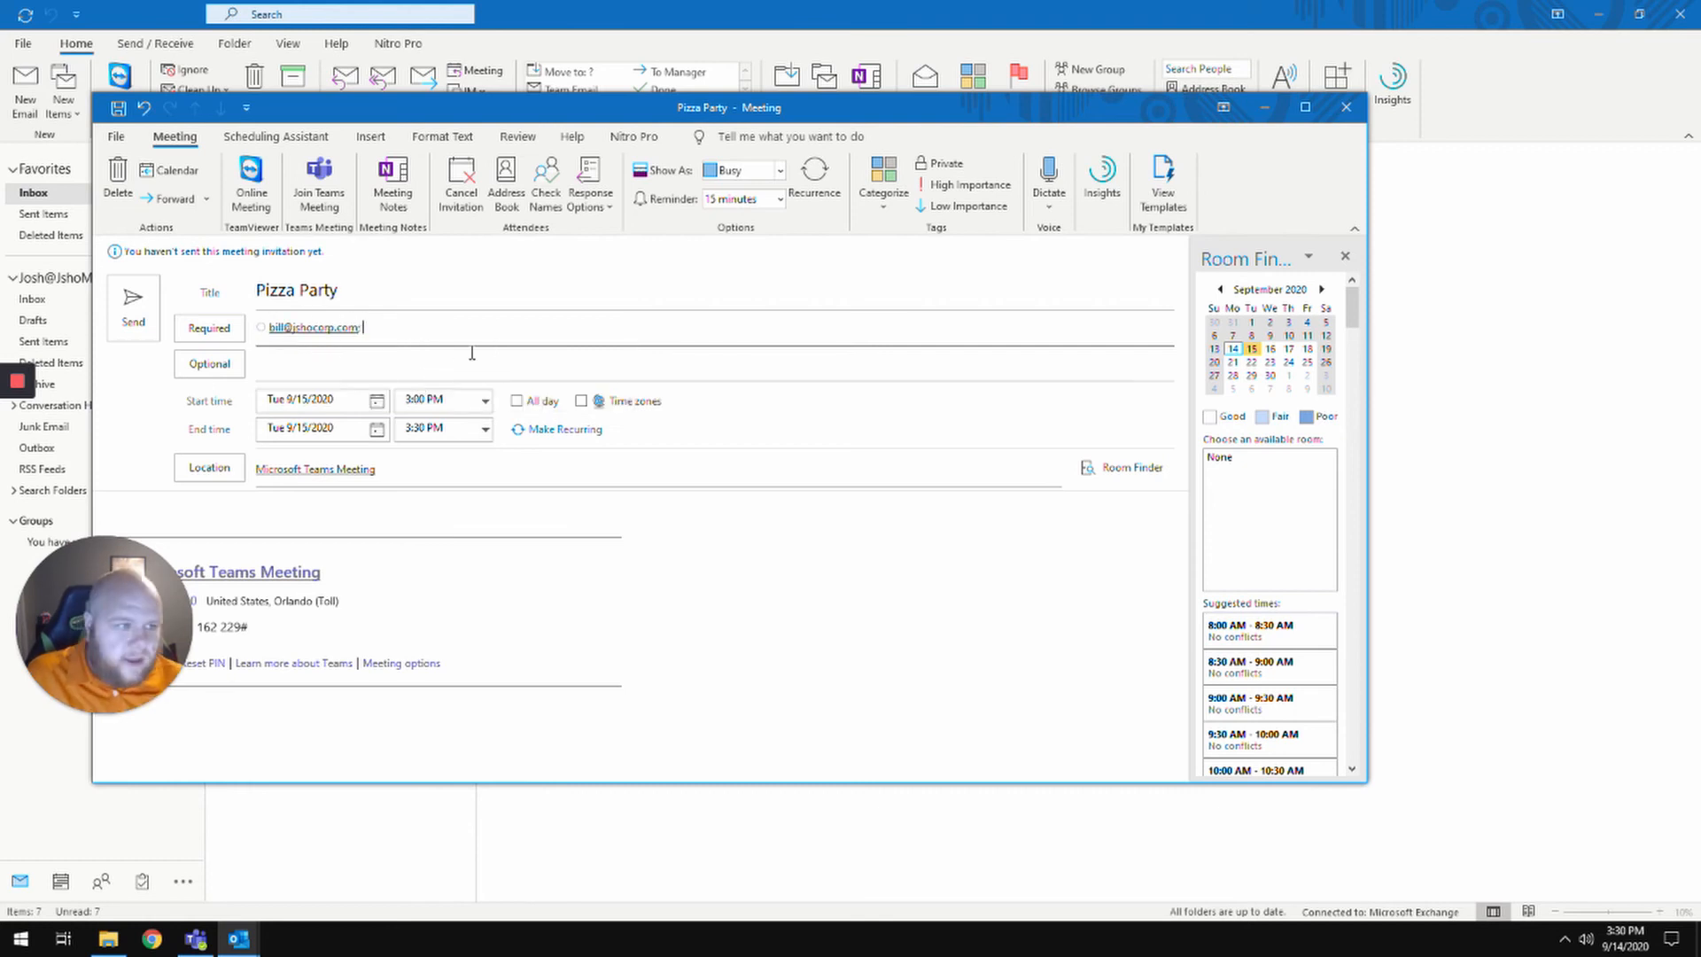
{"action": "type", "text": "Tre"}
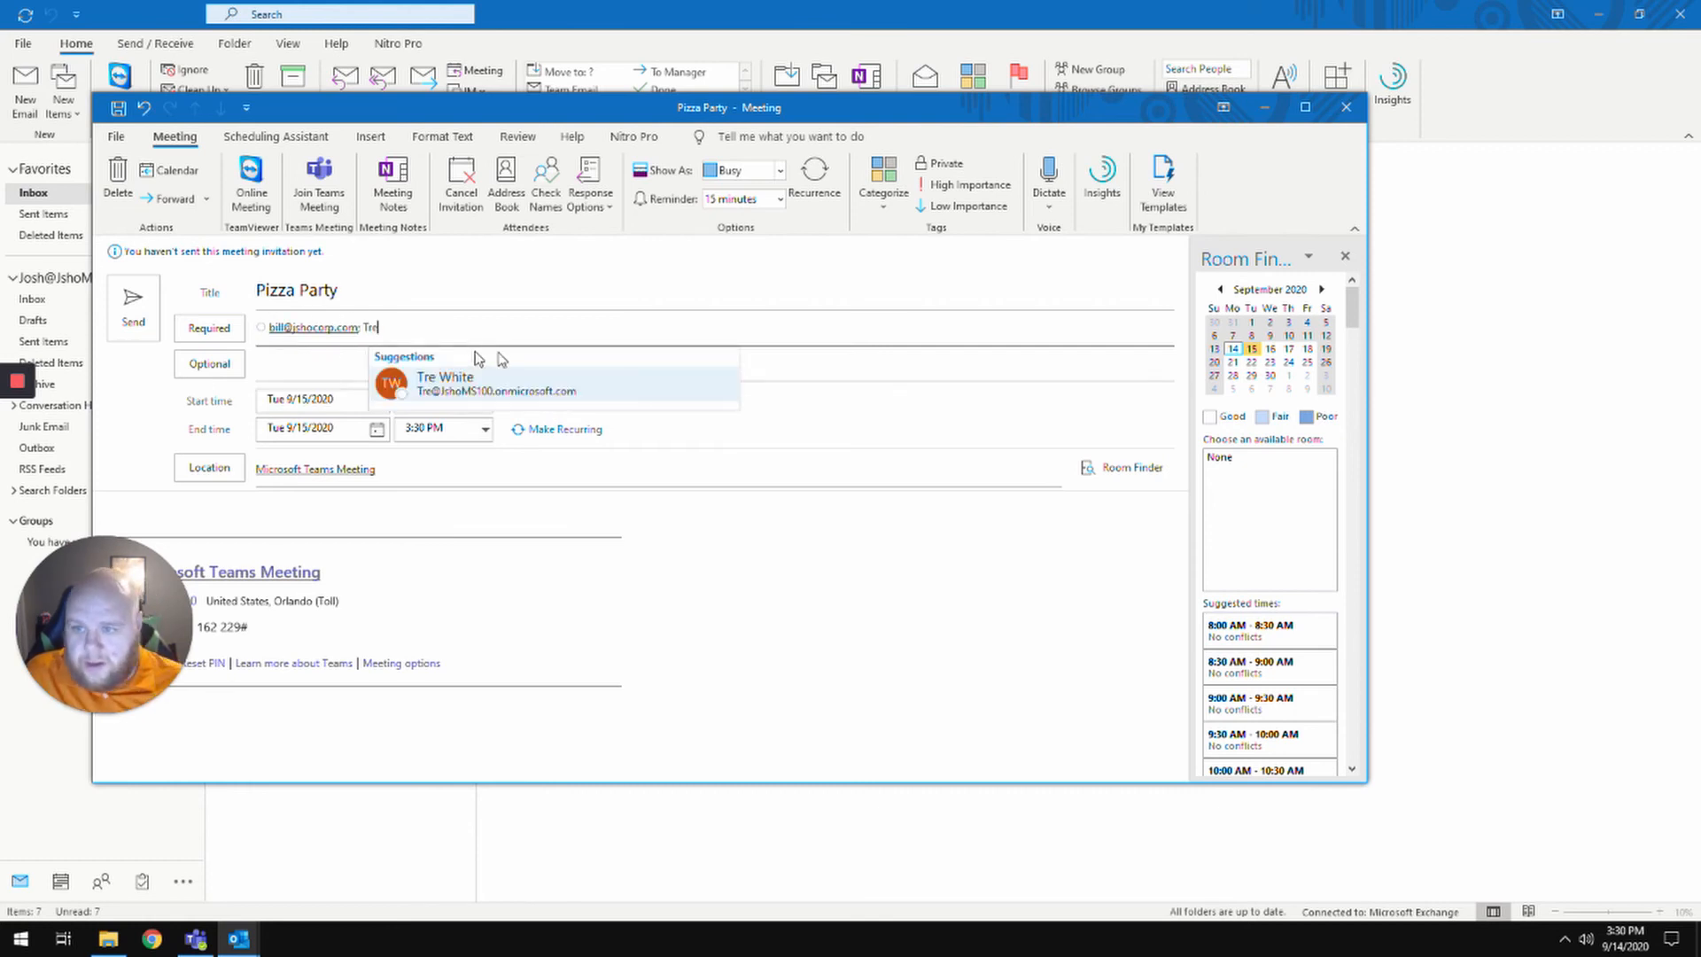
{"action": "left_click", "coordinate": [519, 394]}
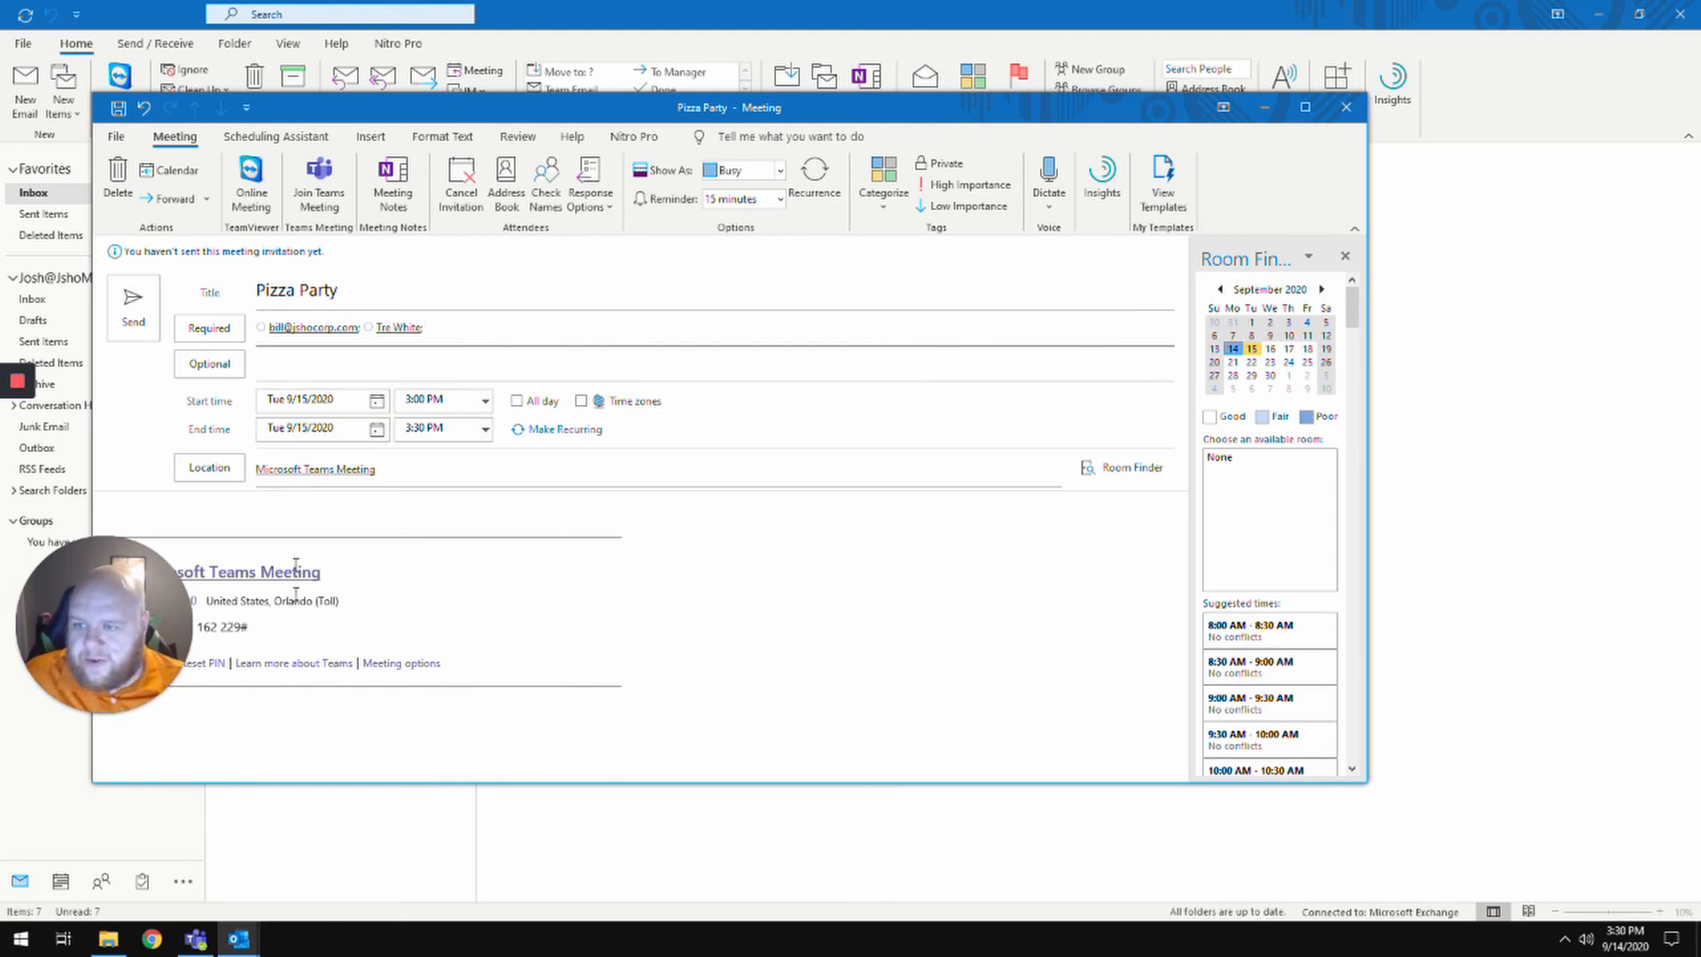
- Send the Pizza Party meeting invitation
{"action": "left_click_drag", "start_coordinate": [501, 110], "coordinate": [647, 94]}
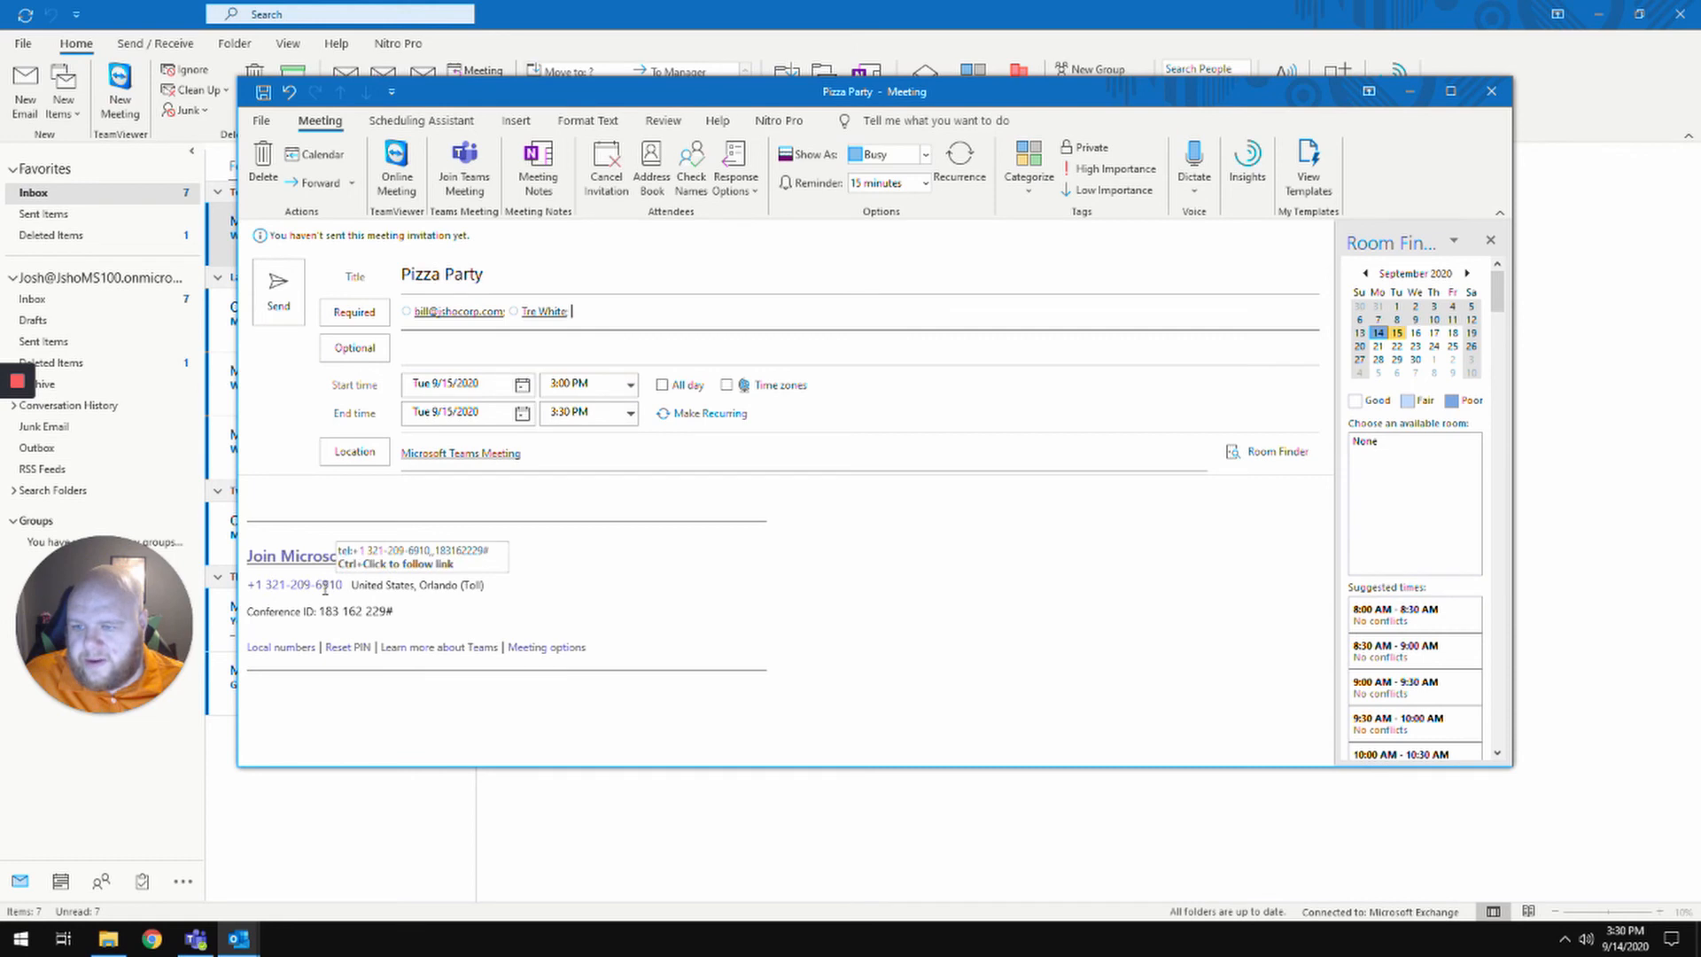
{"action": "left_click_drag", "start_coordinate": [673, 97], "coordinate": [602, 100]}
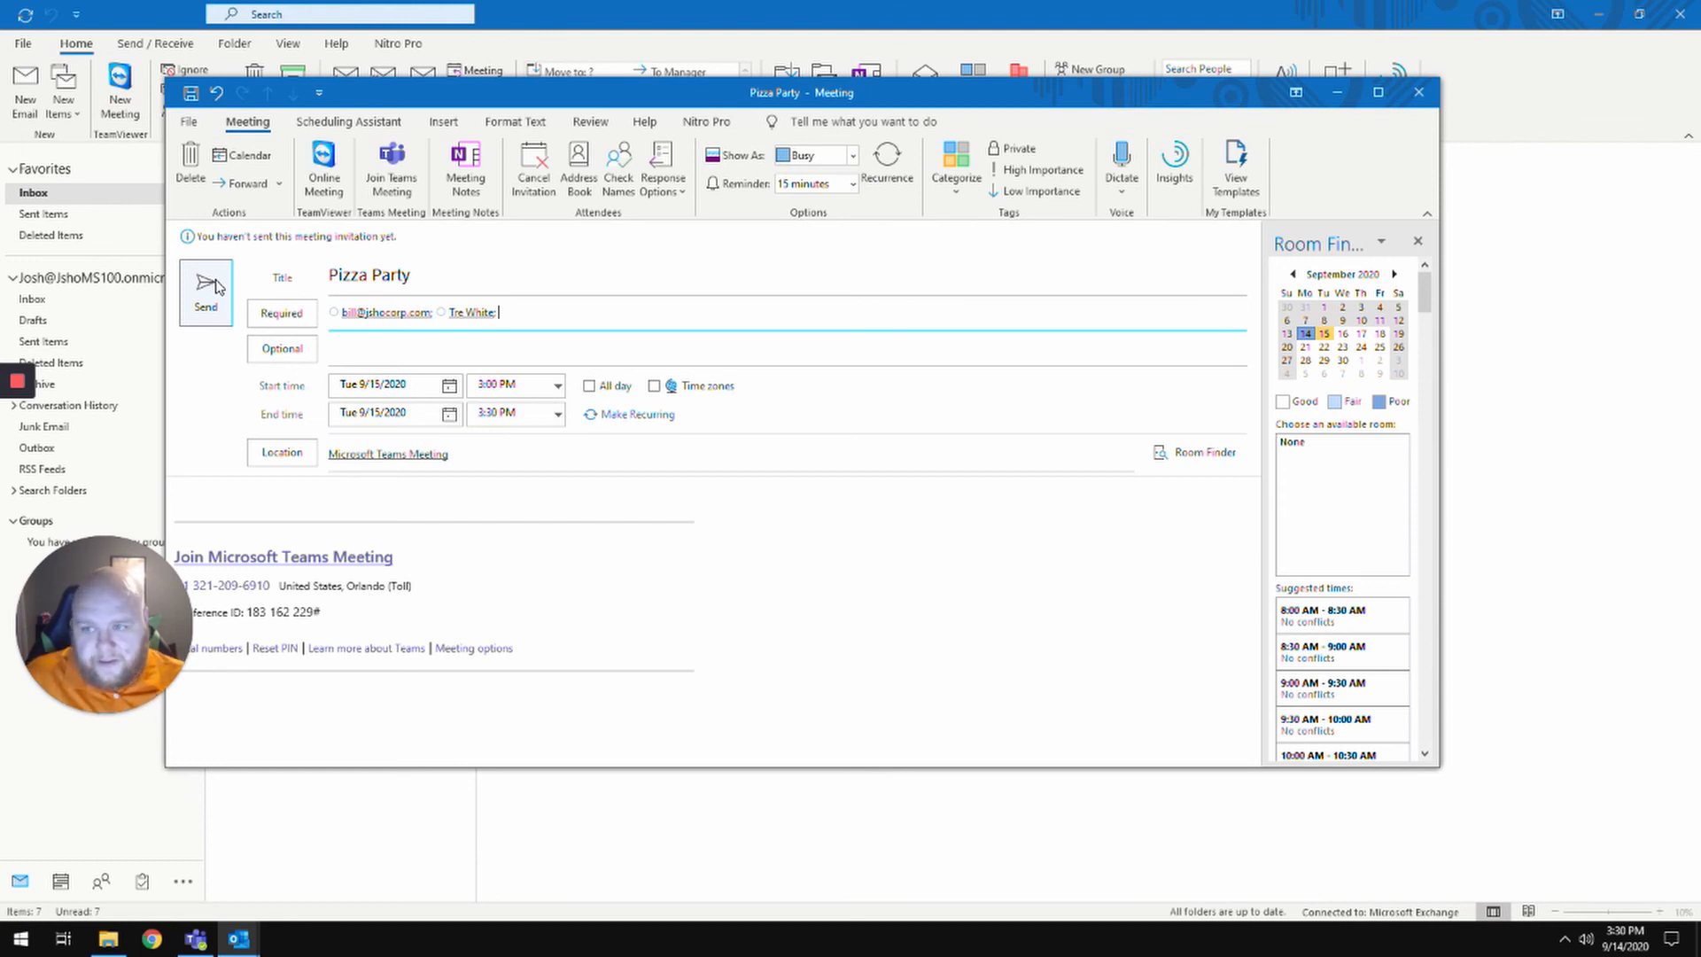
{"action": "left_click", "coordinate": [218, 287]}
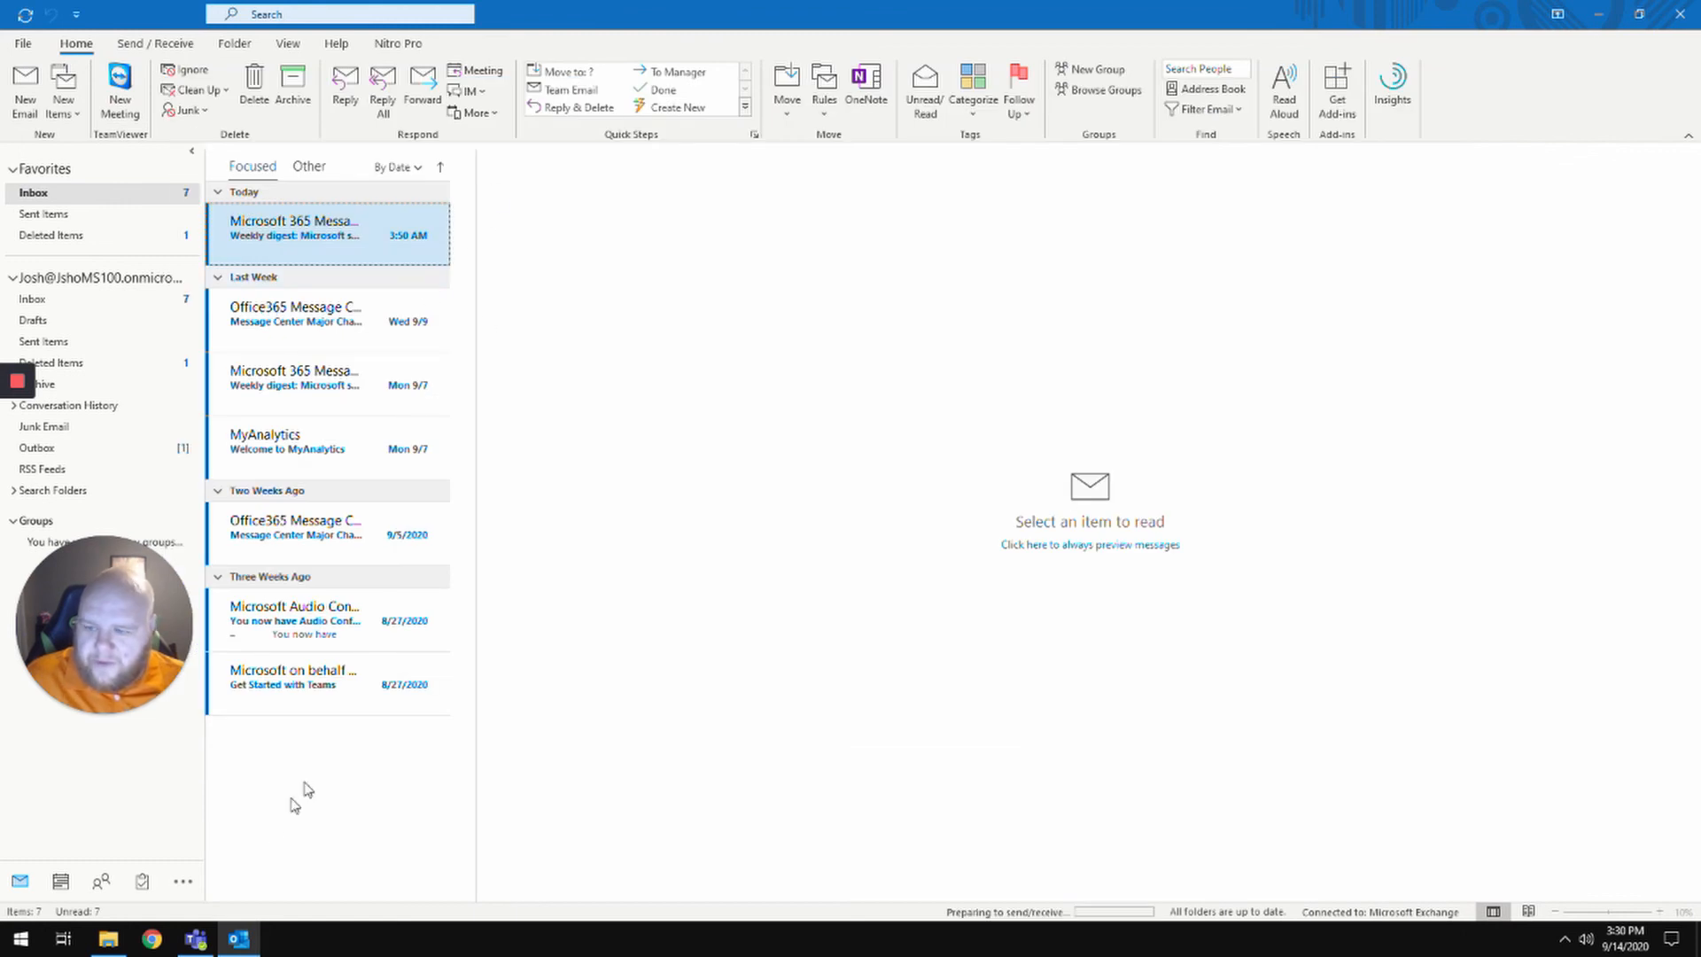
- Go back to Teams and open the JshoCorp General channel with the Kickoff meeting post
{"action": "mouse_move", "coordinate": [198, 942]}
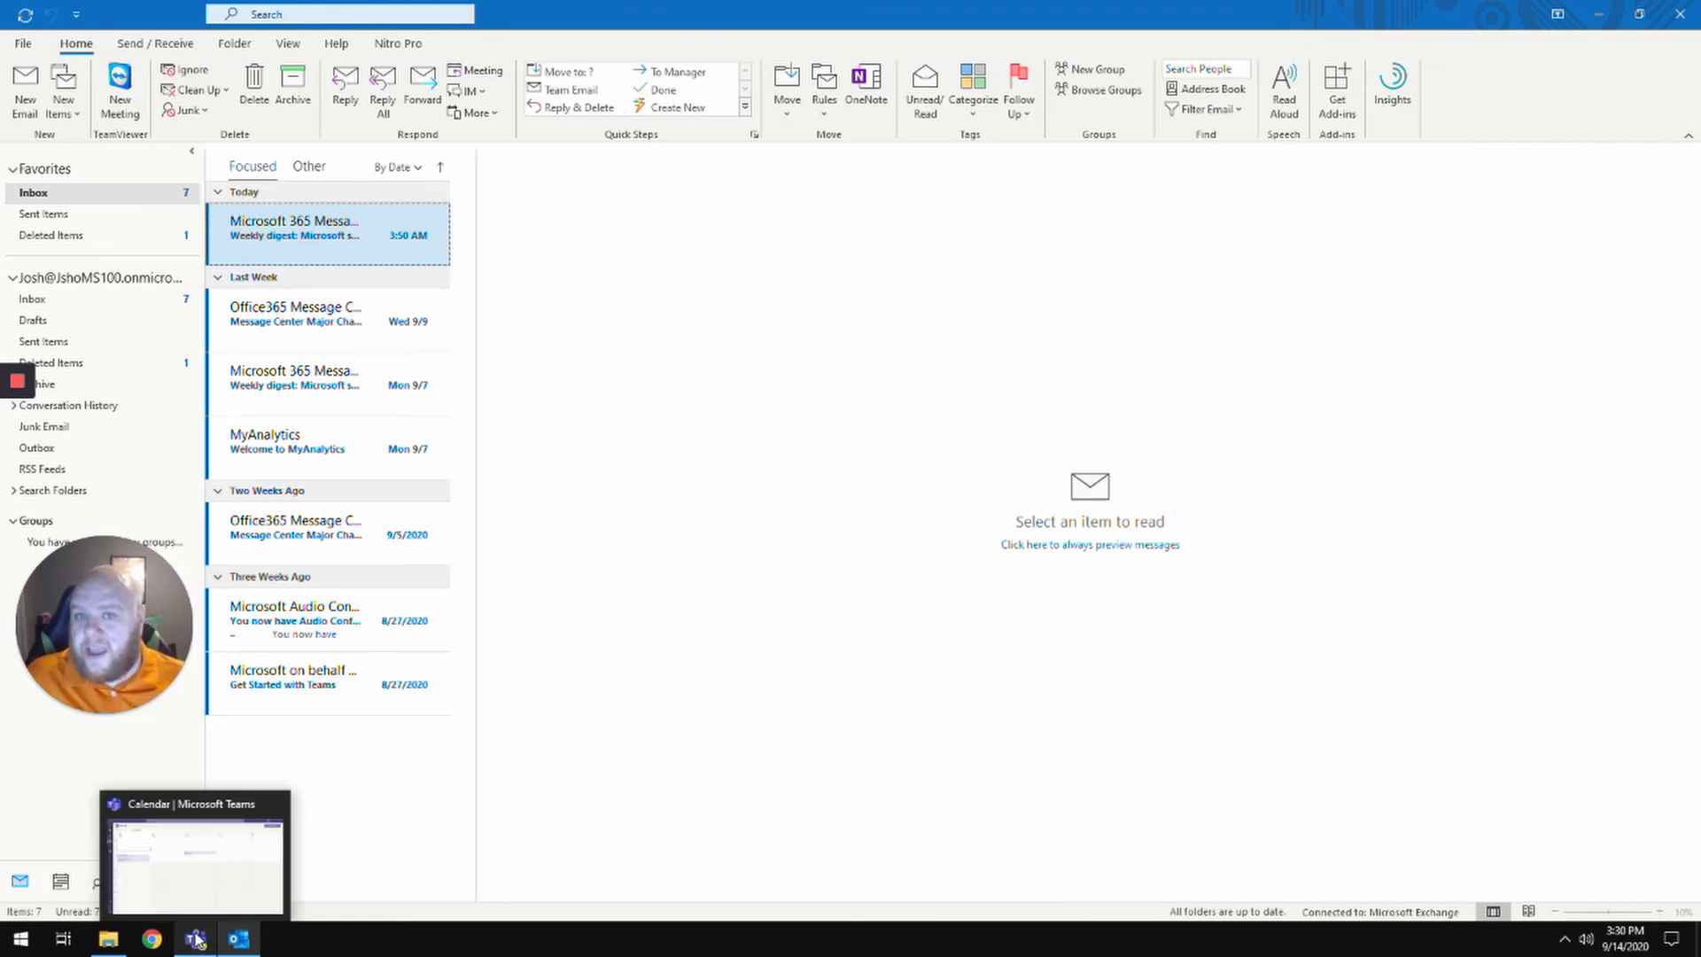
{"action": "left_click", "coordinate": [196, 941]}
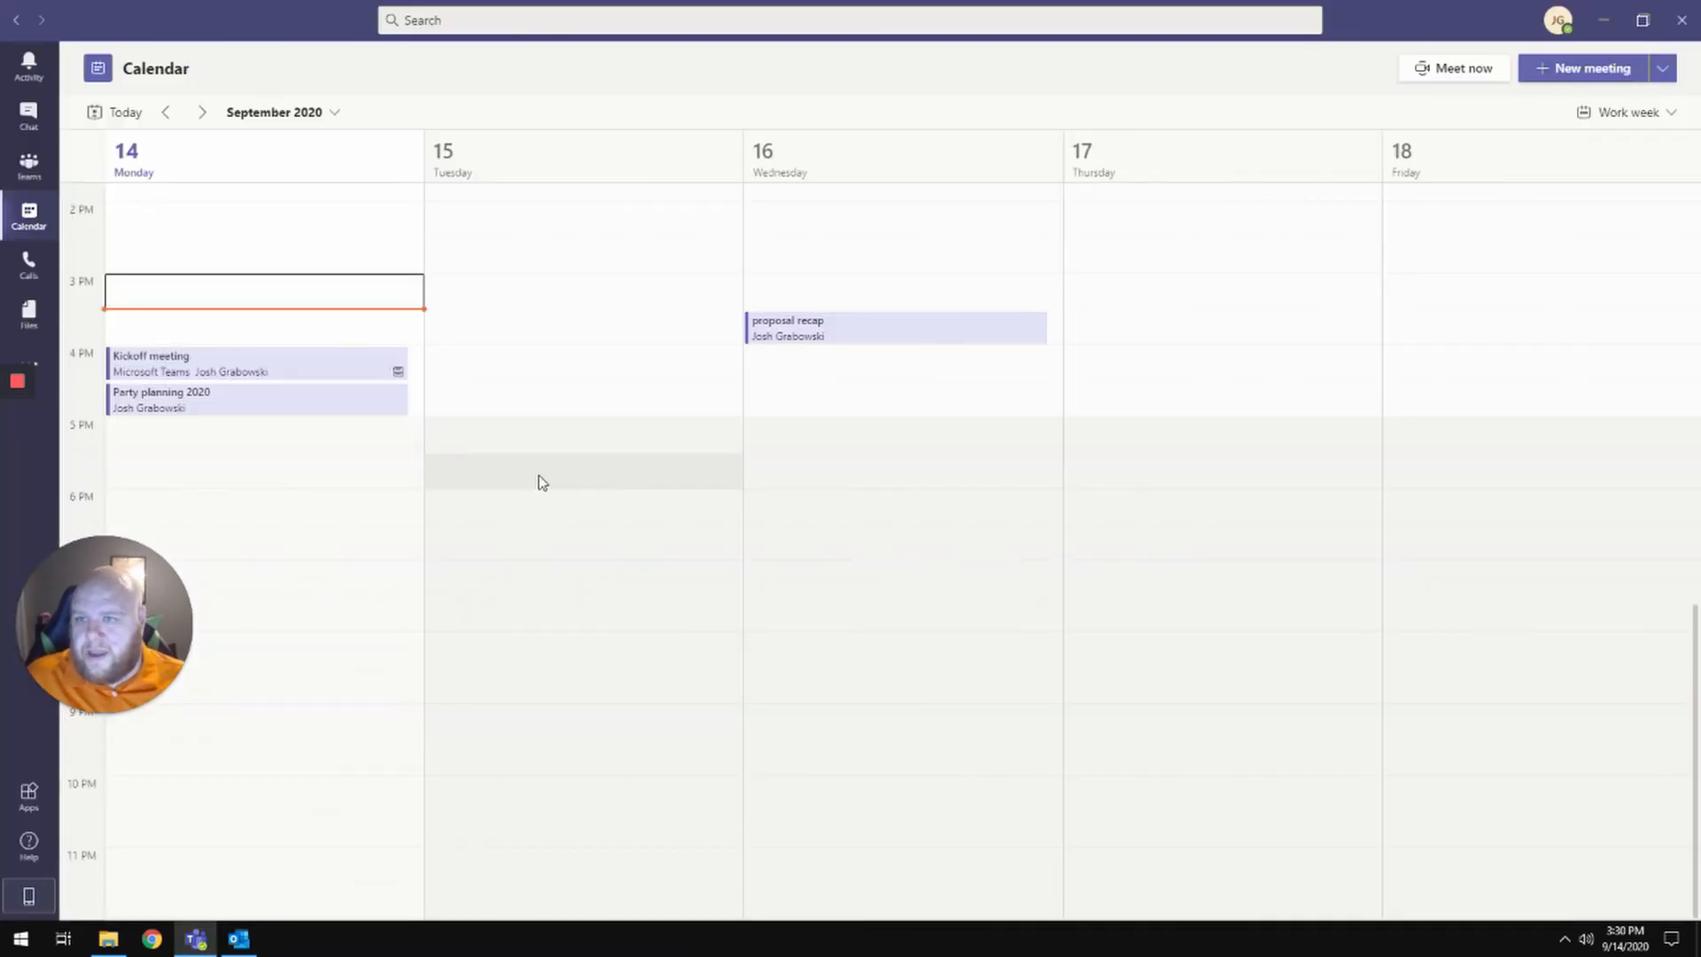
{"action": "scroll", "coordinate": [536, 486], "scroll_direction": "up", "scroll_amount": 4}
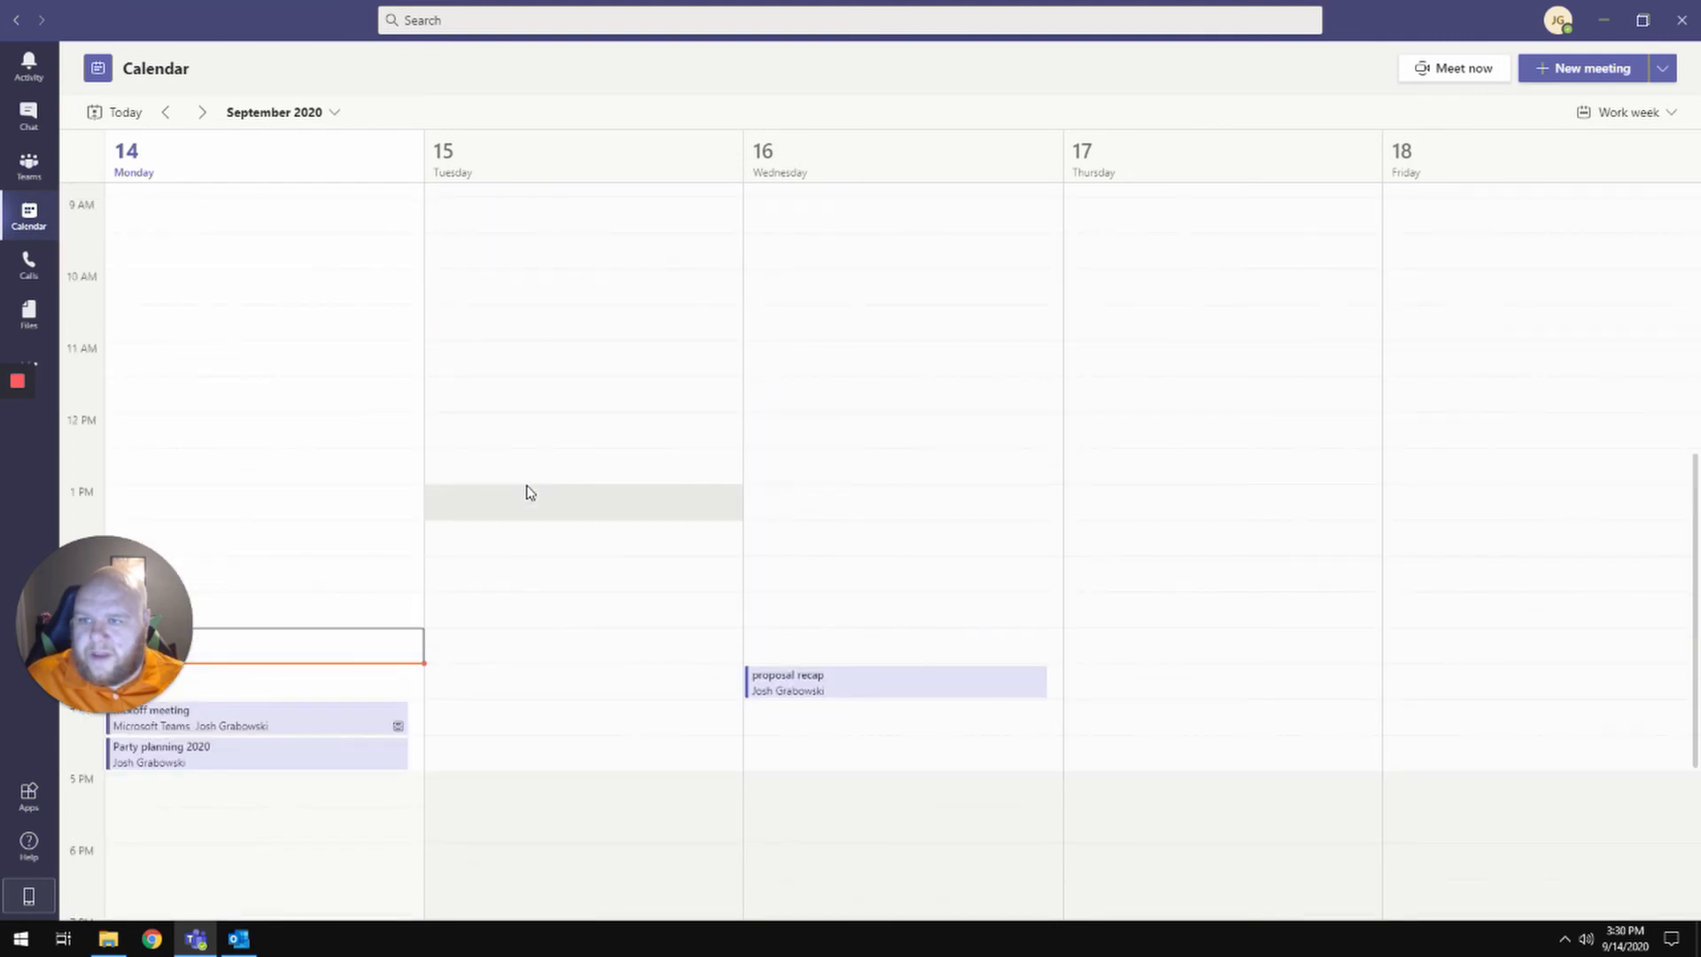
{"action": "scroll", "coordinate": [529, 493], "scroll_direction": "down", "scroll_amount": 2}
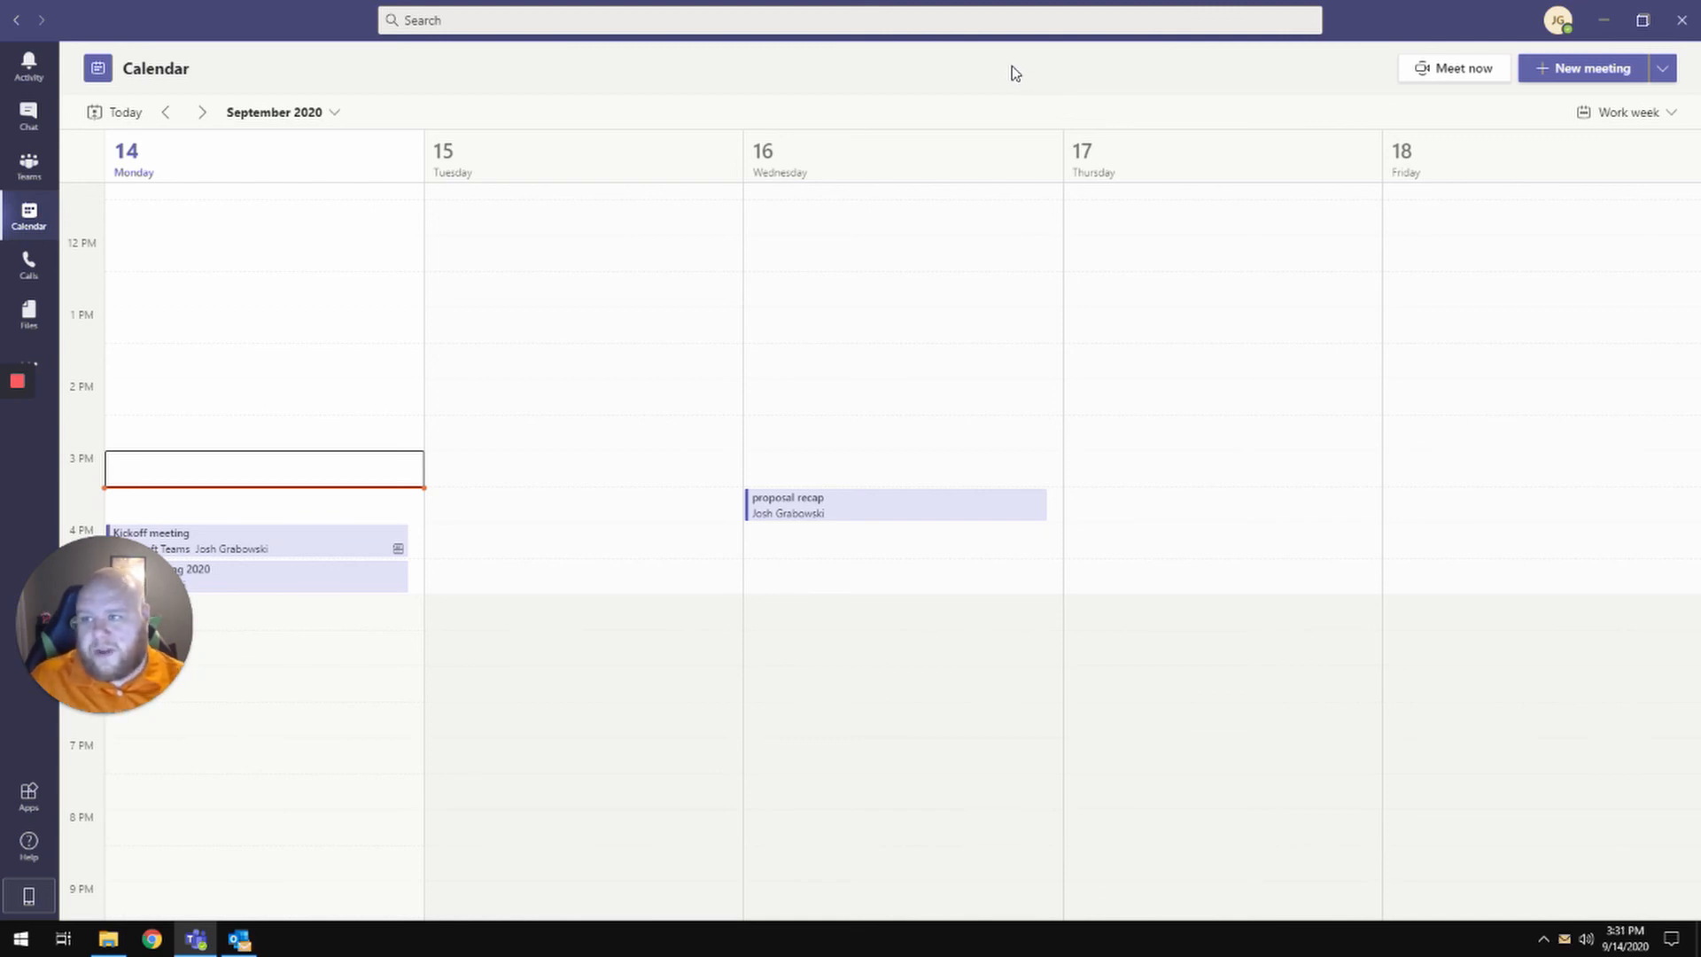
{"action": "left_click", "coordinate": [43, 185]}
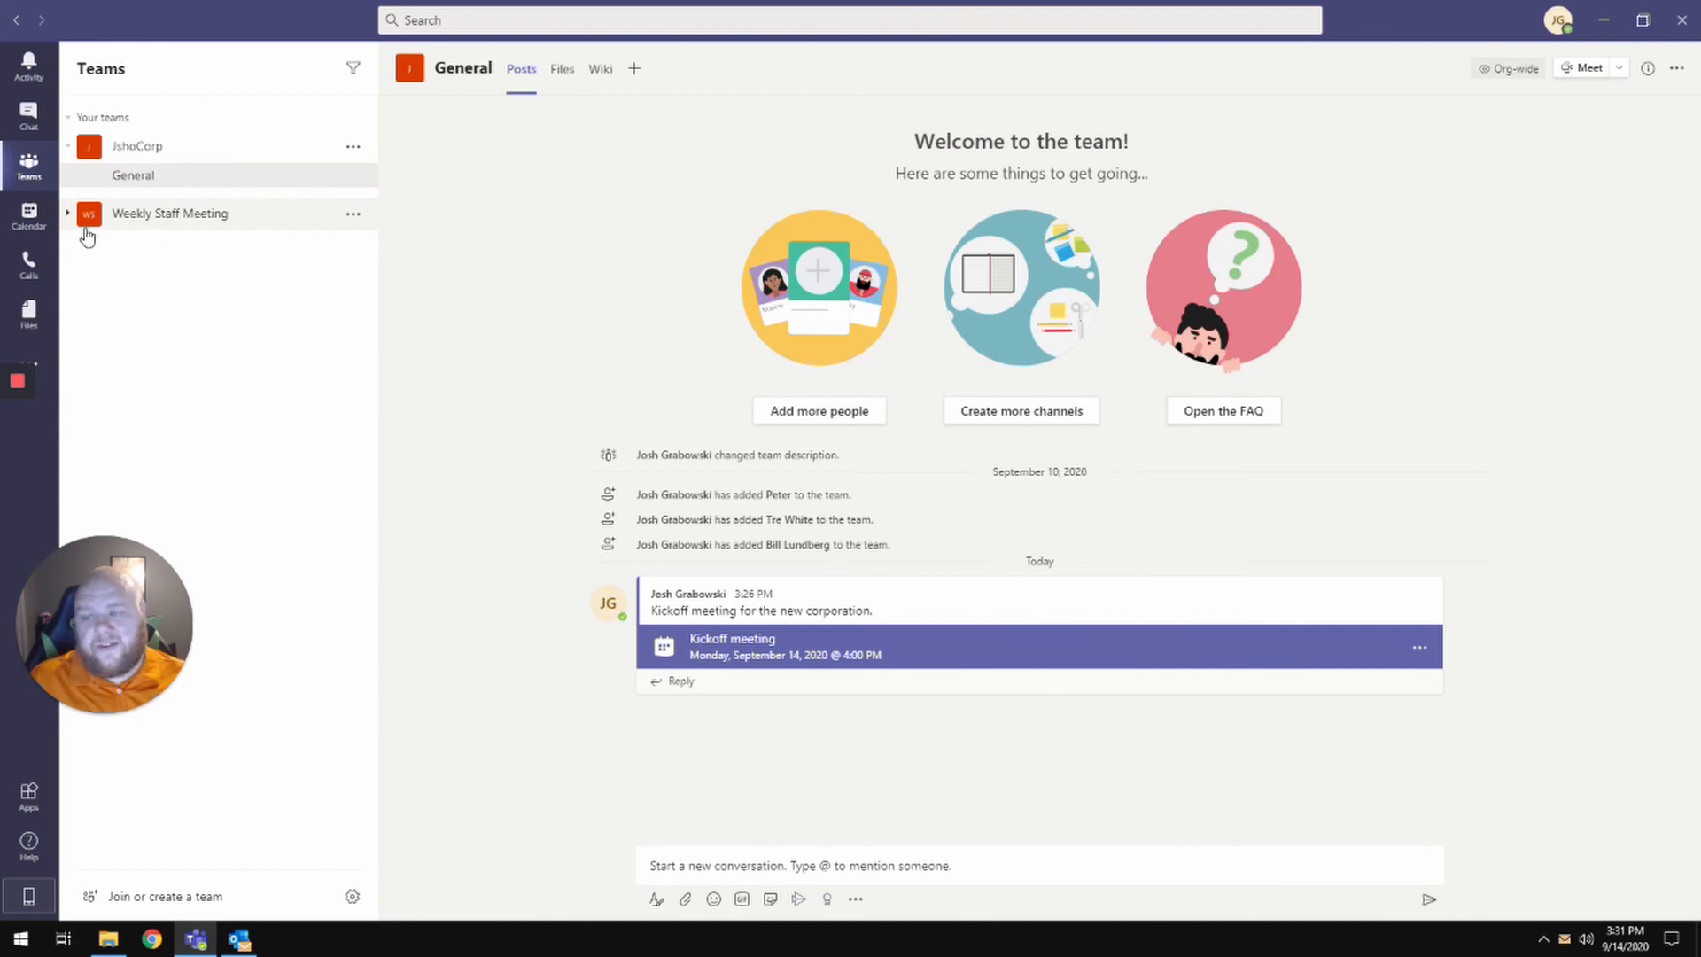
- Confirm Pizza Party shows on the Teams calendar Tuesday, Sep 15 at 3 PM
{"action": "left_click", "coordinate": [28, 209]}
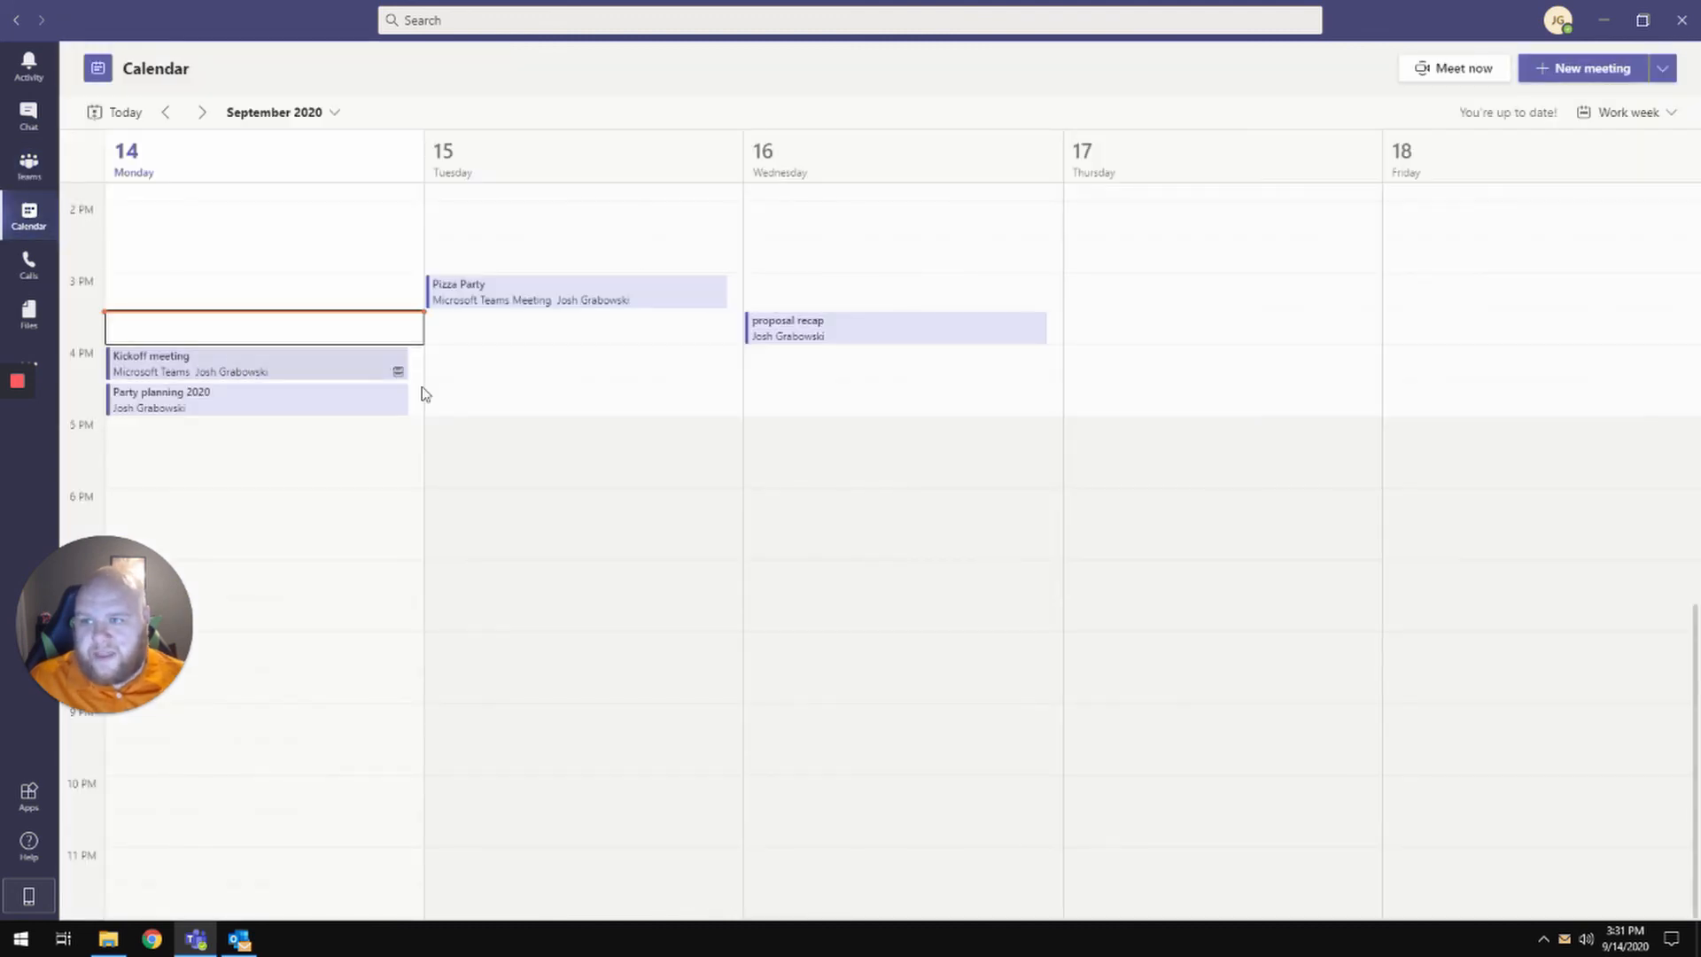
{"action": "left_click", "coordinate": [565, 365]}
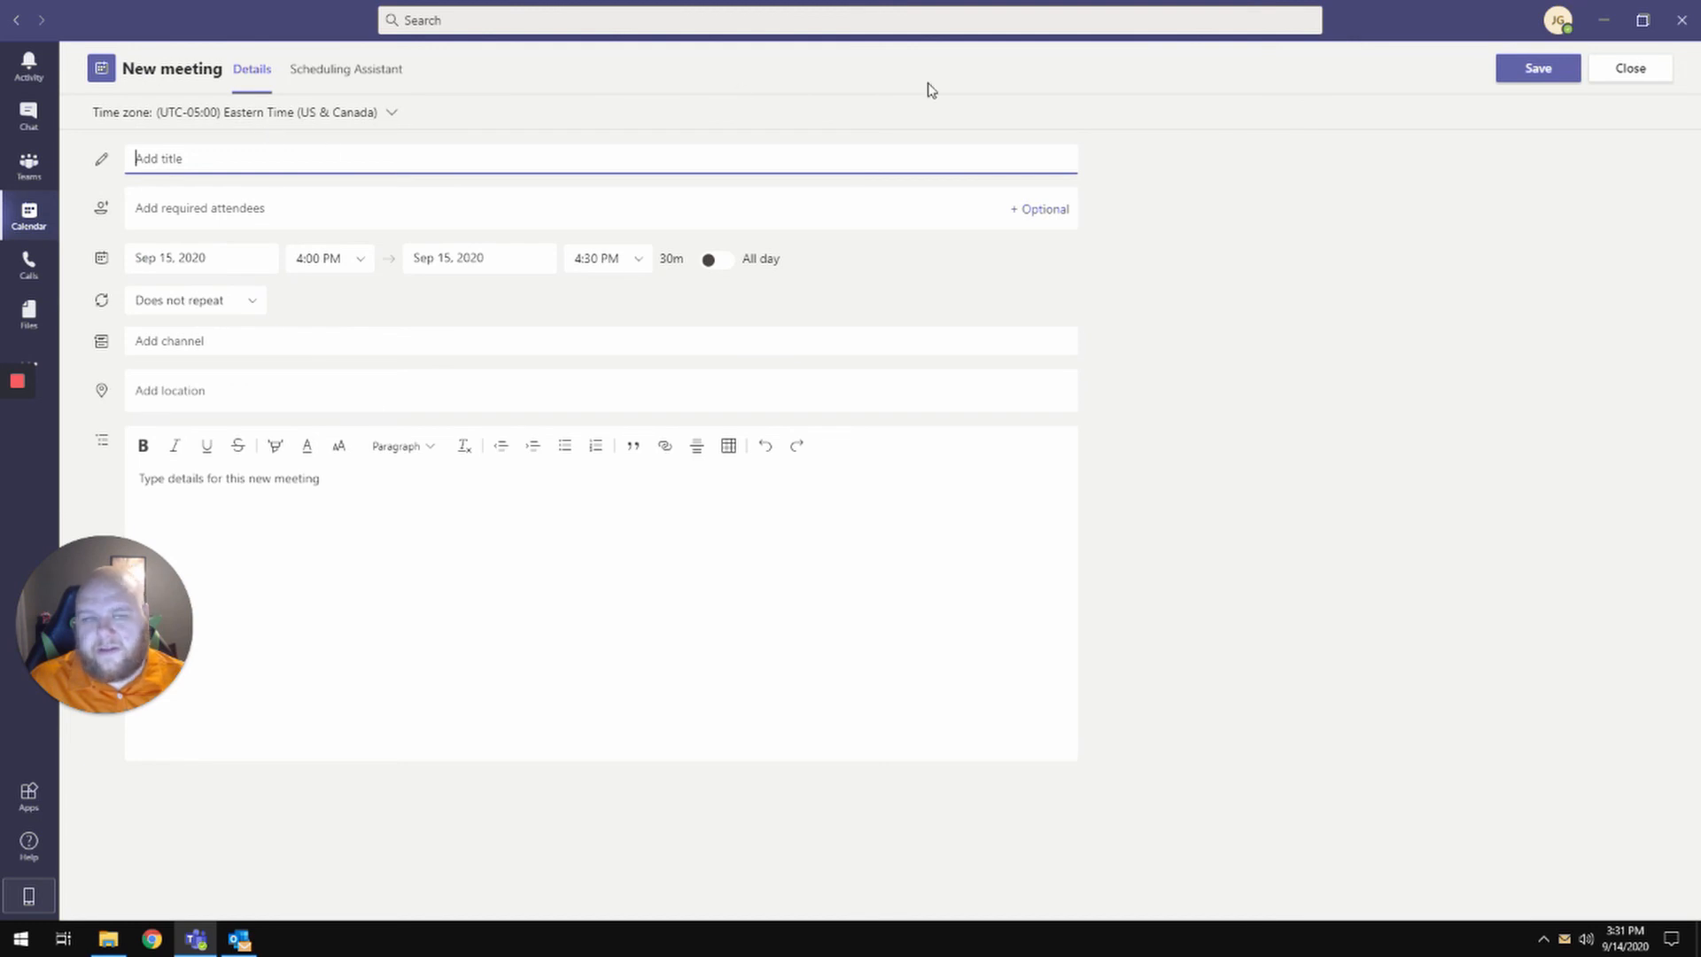
{"action": "left_click", "coordinate": [1629, 71]}
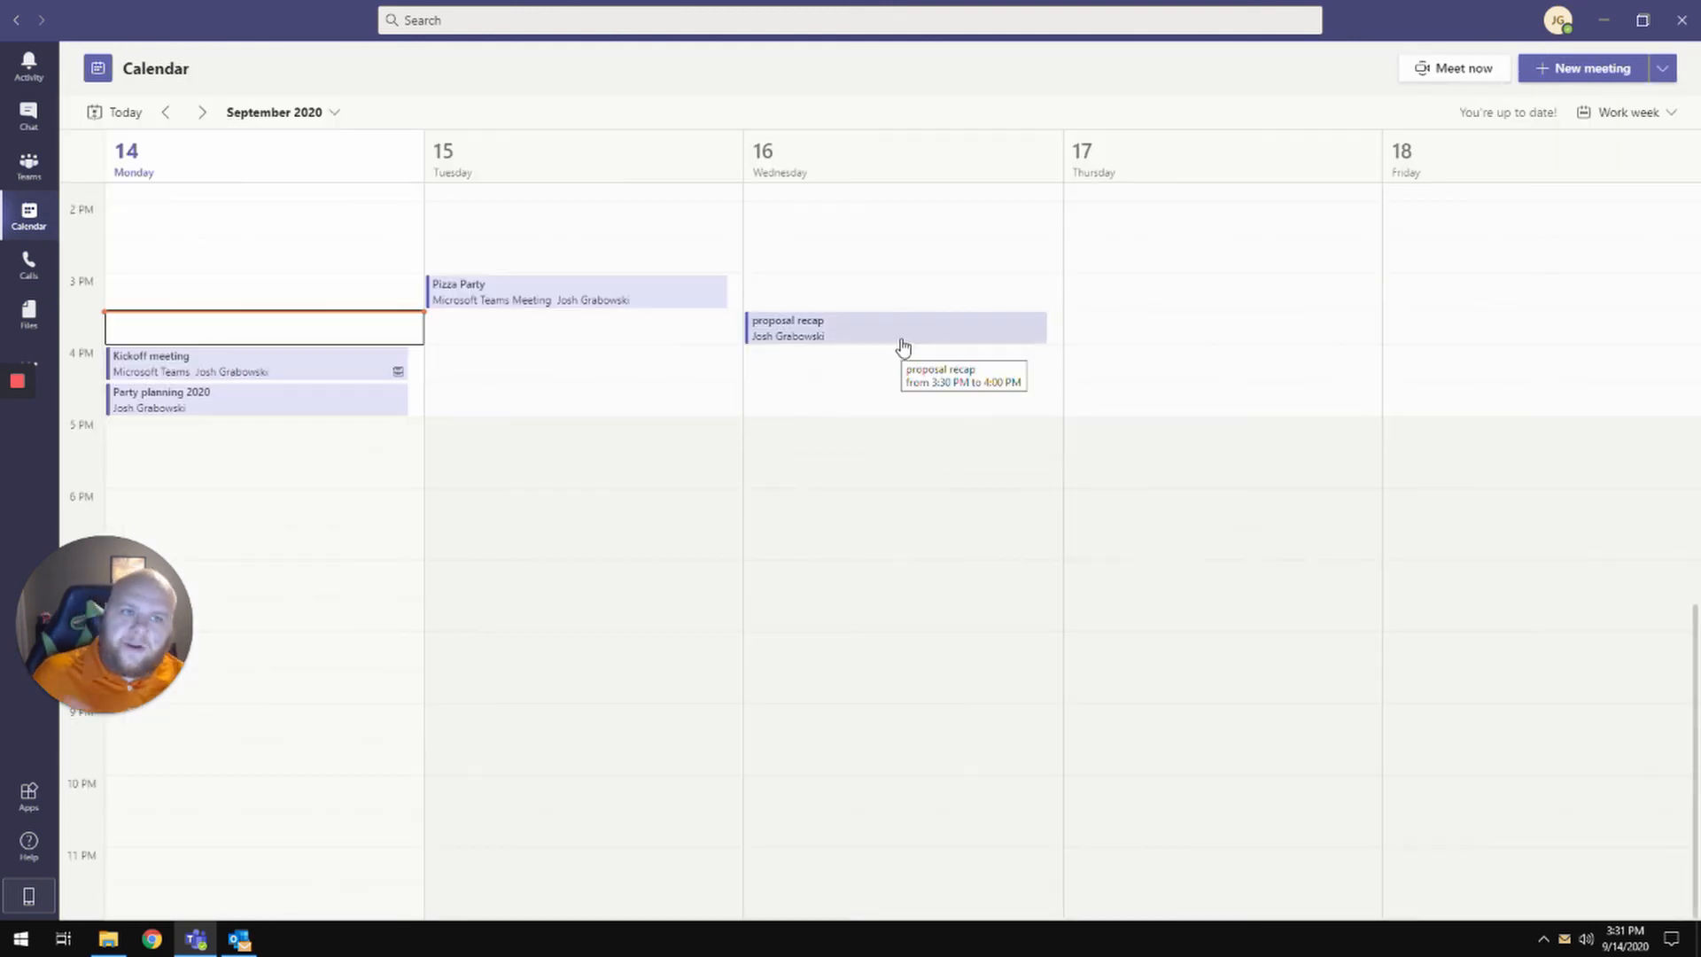